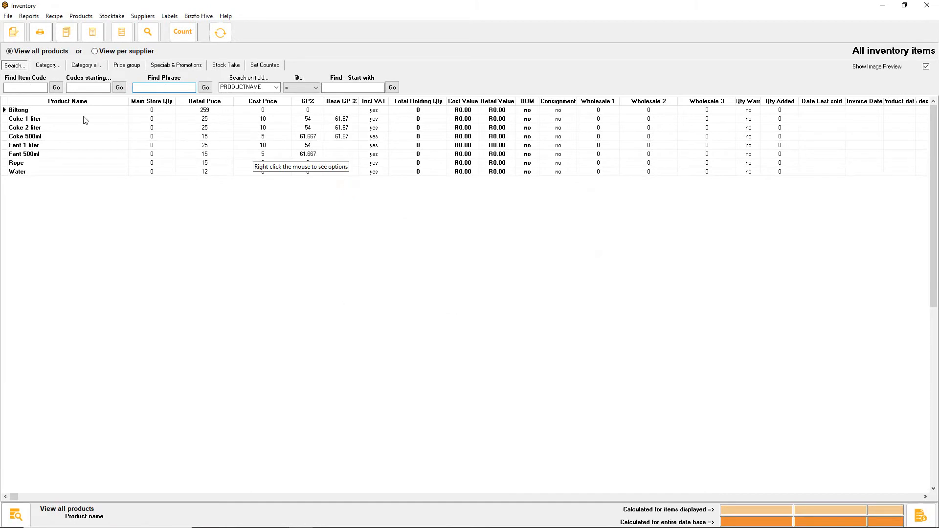
- Review the Coke, Fant, Rope and Water products in the inventory list and its available product commands, and close the inventory
left_click(66, 117)
left_click(63, 126)
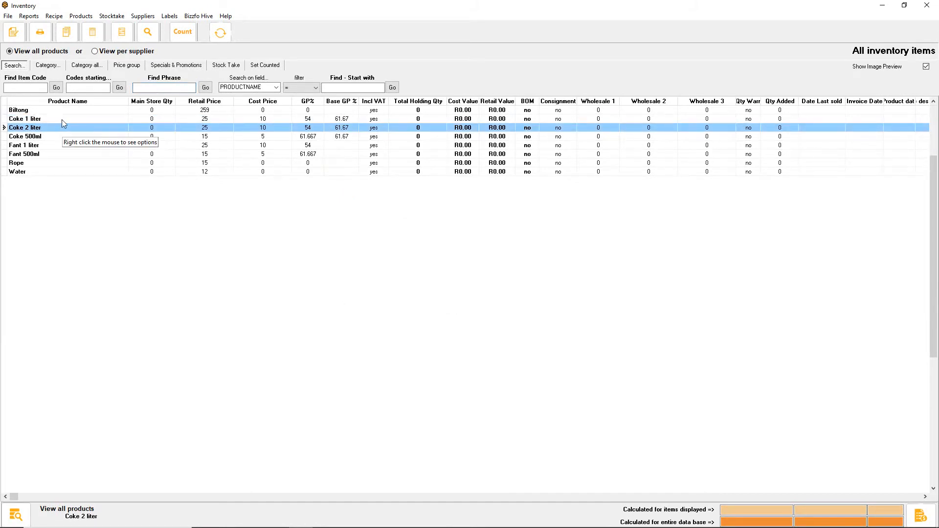
left_click(58, 145)
left_click(58, 154)
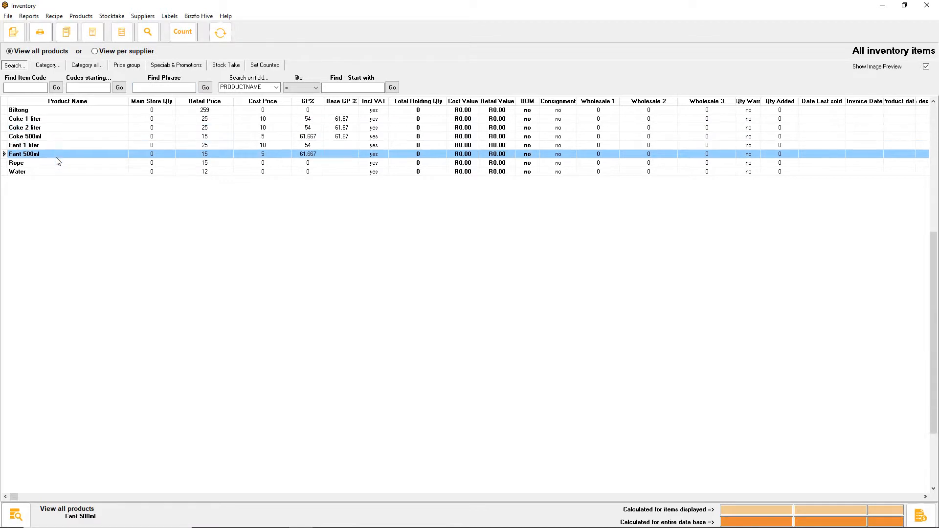
left_click(53, 170)
left_click(51, 163)
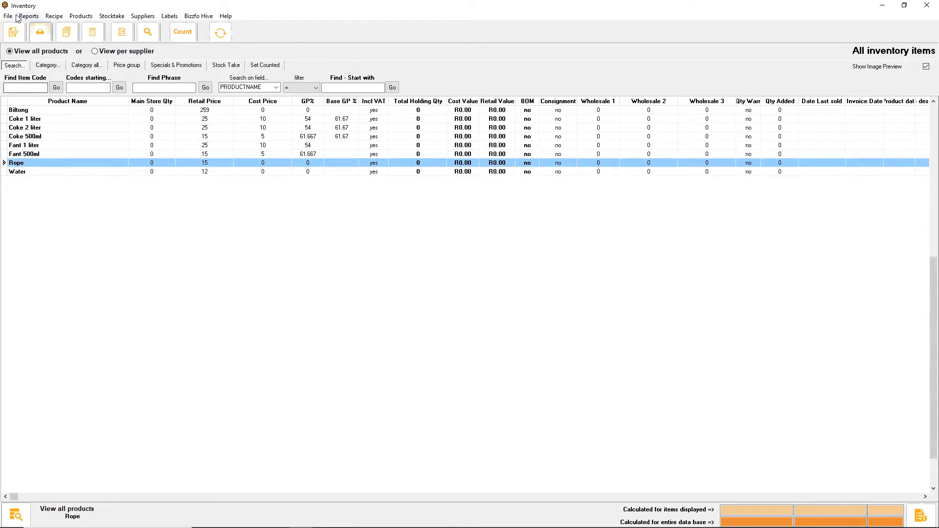
left_click(8, 15)
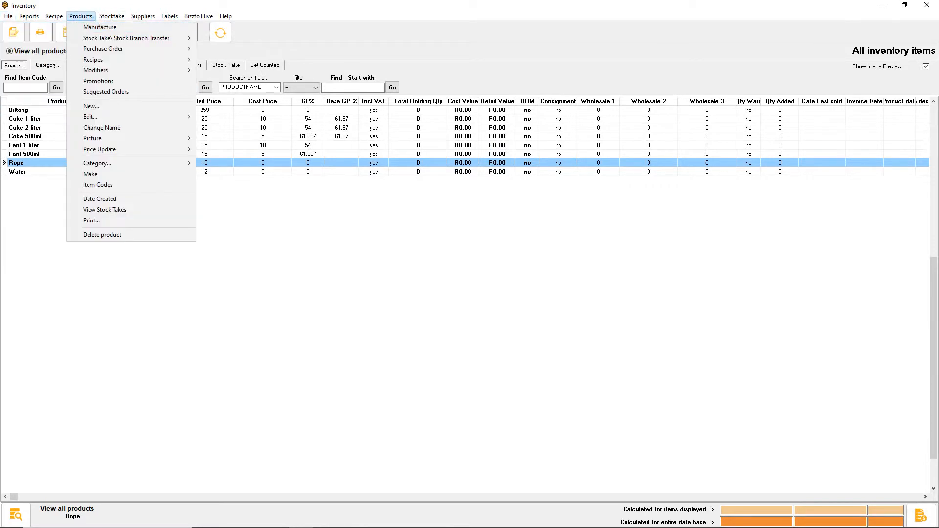
left_click(928, 6)
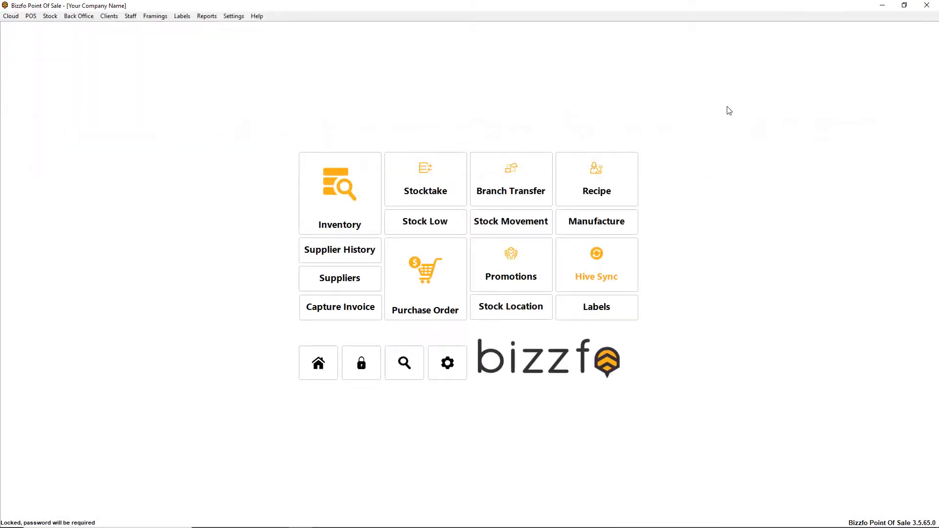
- Return to the home screen and open the Point Of Sale scan interface
left_click(314, 370)
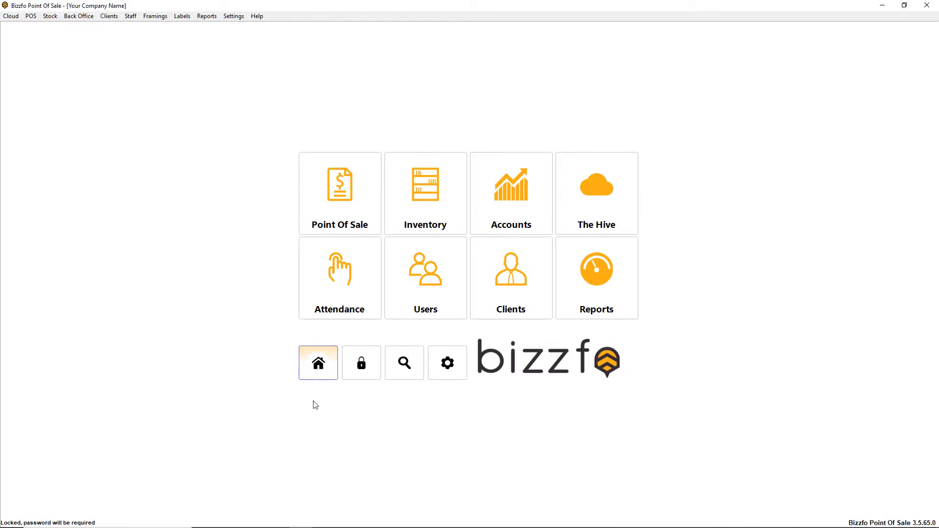
left_click(378, 207)
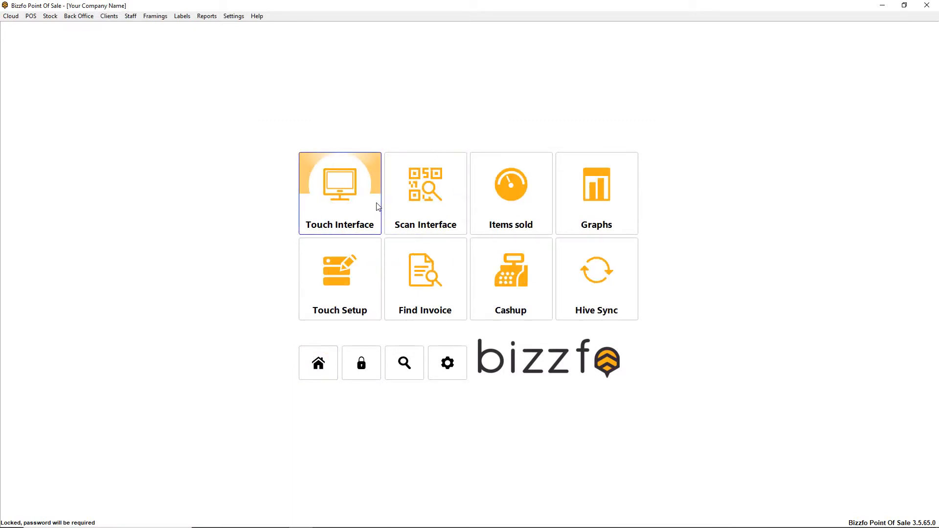
left_click(404, 204)
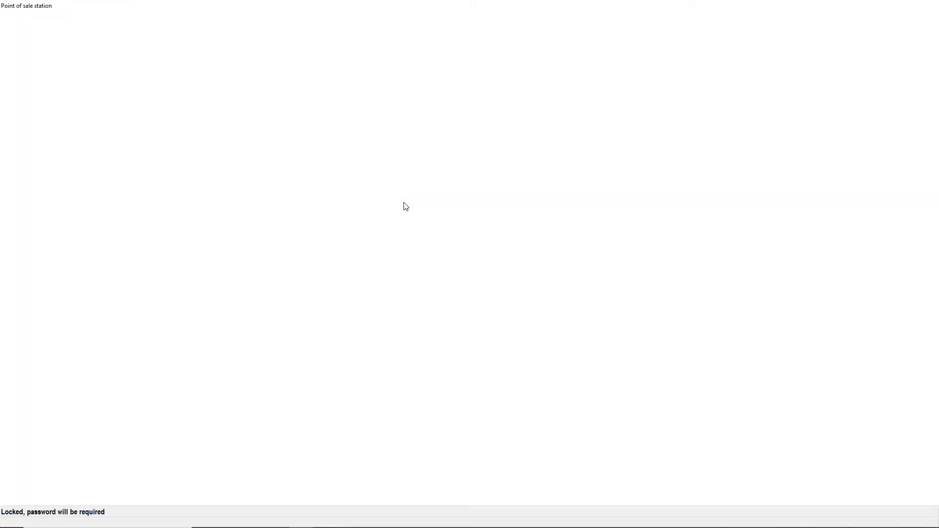
- Start a cash sale in the scan station, logging in with the password and T-Number 33
left_click(366, 275)
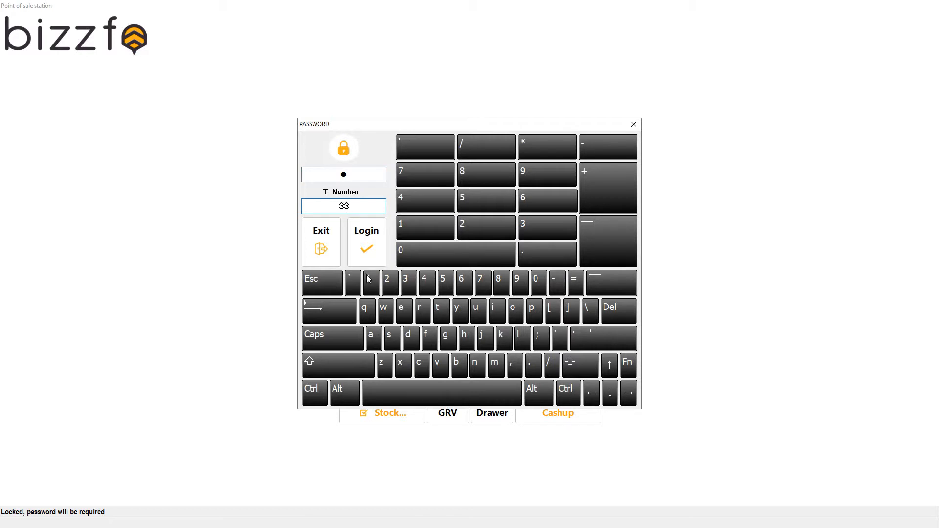
left_click(464, 241)
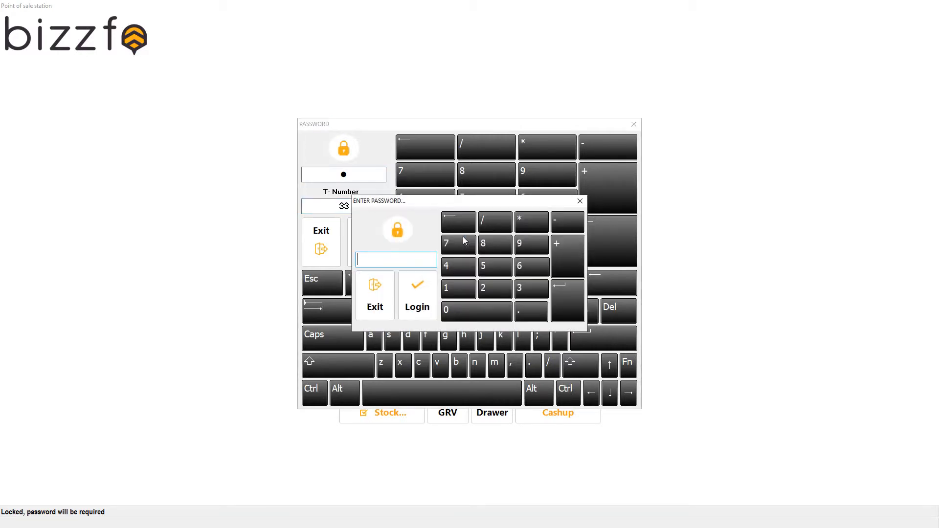
type("1")
key("Return")
left_click(401, 263)
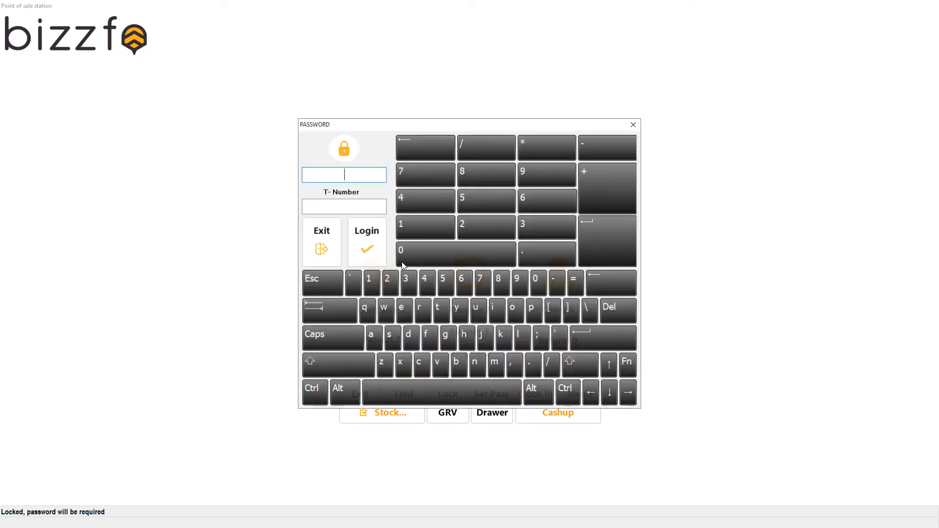
type("1")
key("Return")
key("Return")
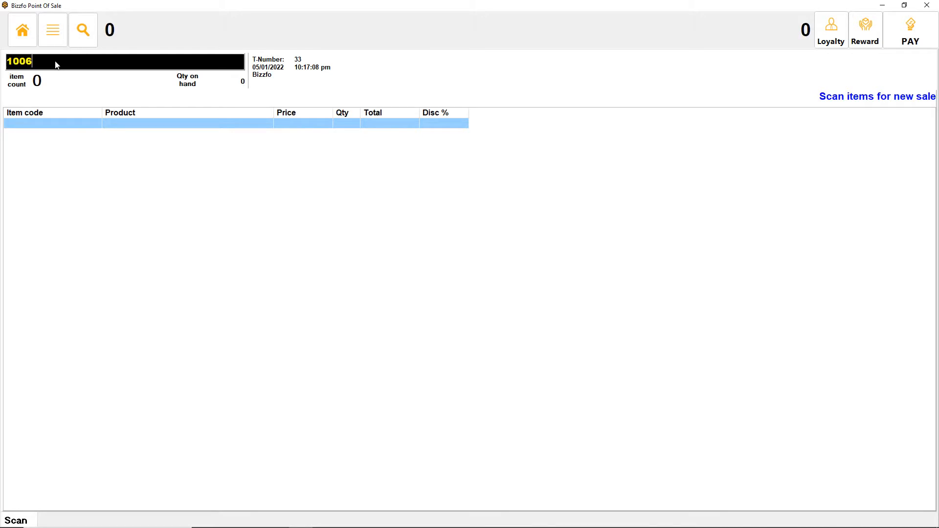
- Add the items with codes 1006, 1007 and 1008 to the sale
key("Return")
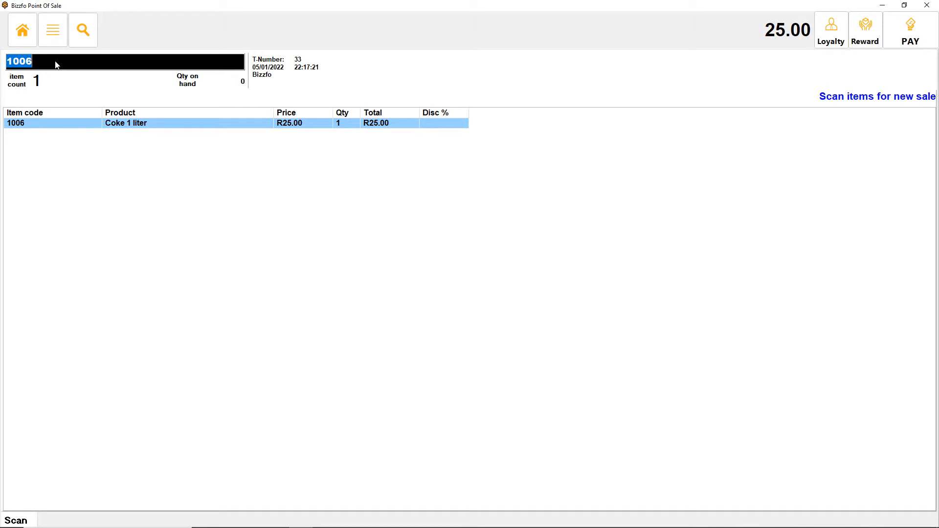
type("10")
key("Return")
type("10")
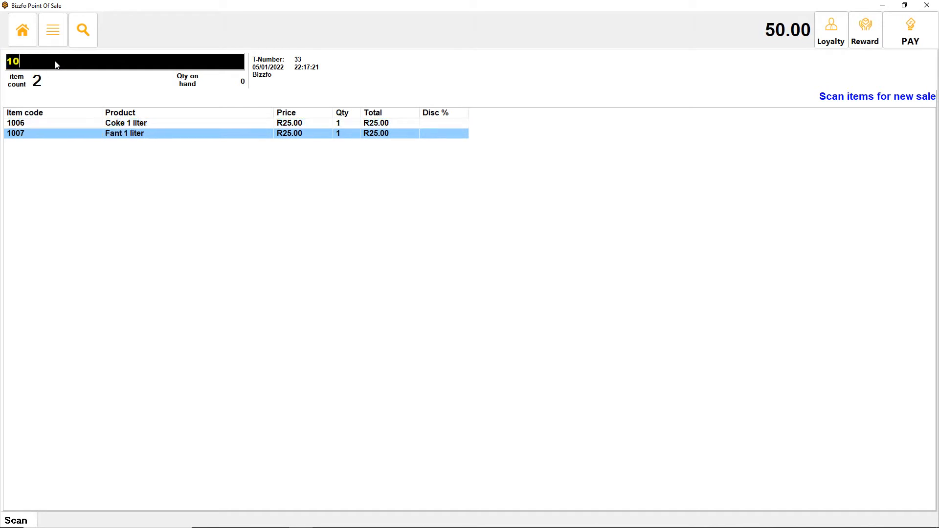
type("08")
key("Return")
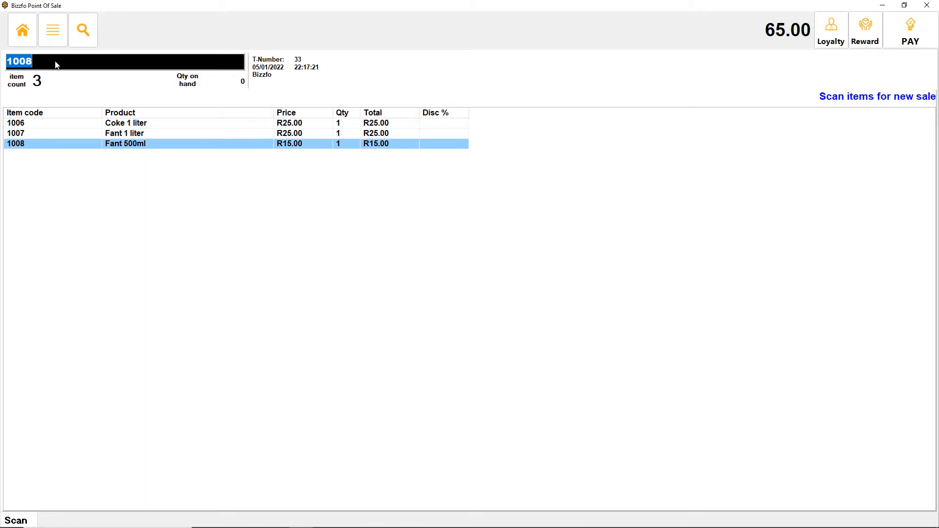
- Add item 1009, Biltong, to the sale with a weight of 0.5 kg
type("1009")
key("Return")
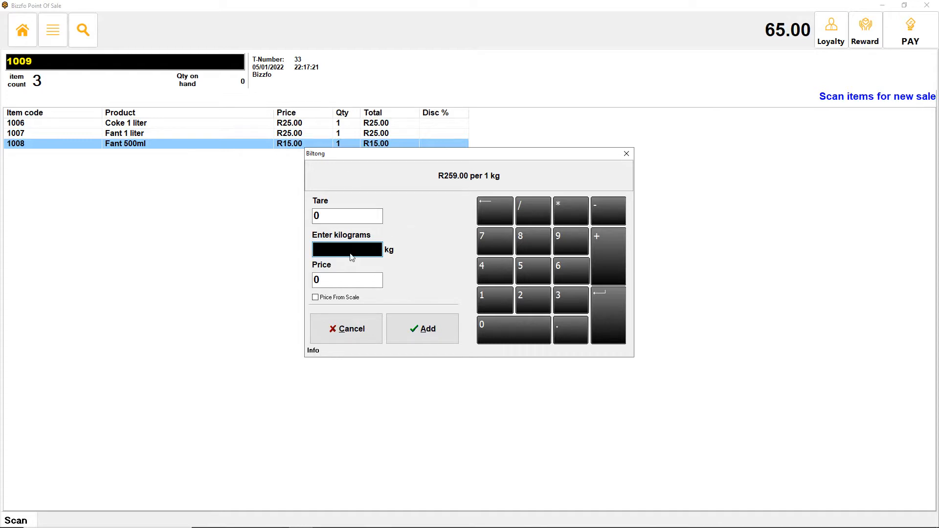
type("5")
left_click(425, 330)
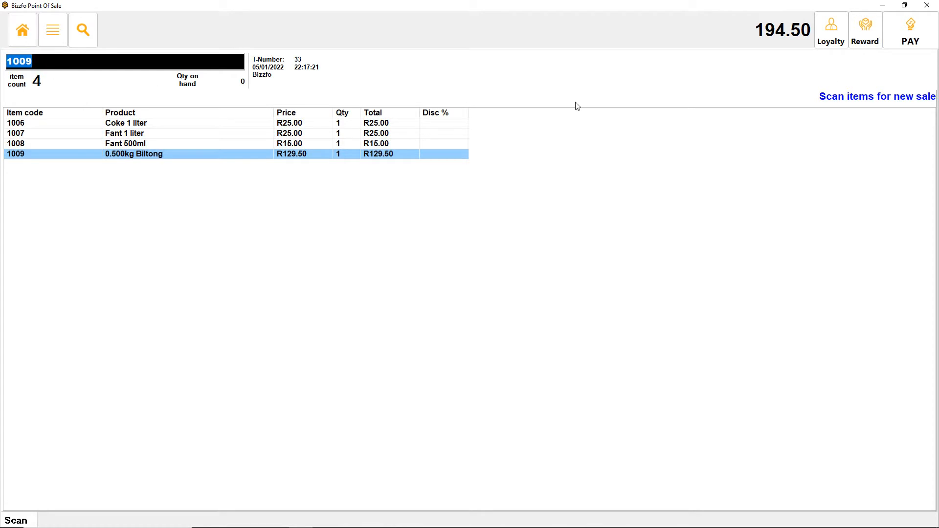
- Pay the full sale amount in cash, decline the receipt, and cancel saving the print output
left_click(896, 34)
left_click(532, 347)
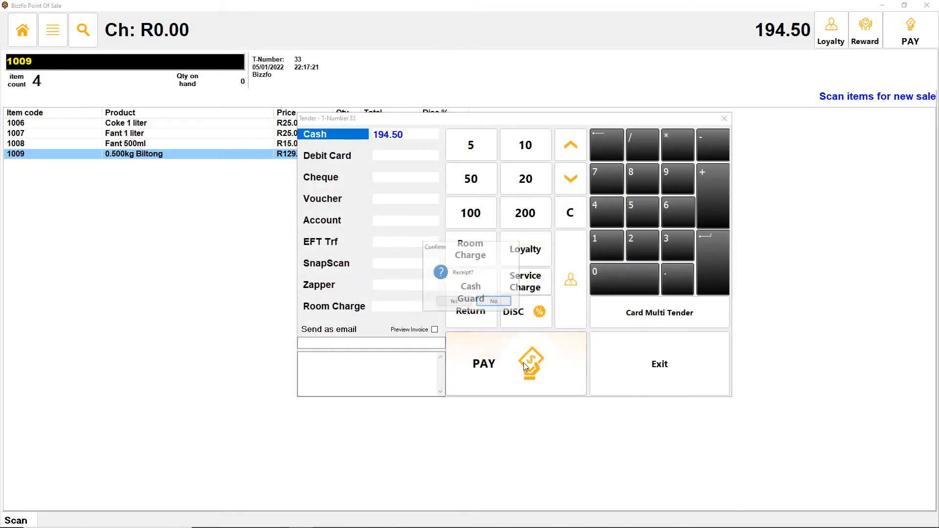
left_click(497, 303)
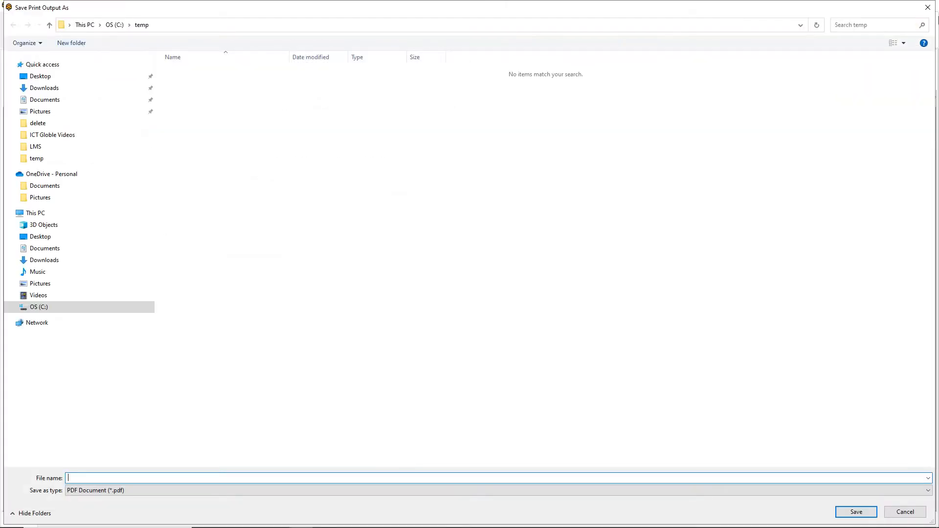
left_click(928, 6)
- Leave the scan sale, exit the station, and open the Point Of Sale touch interface
left_click(928, 5)
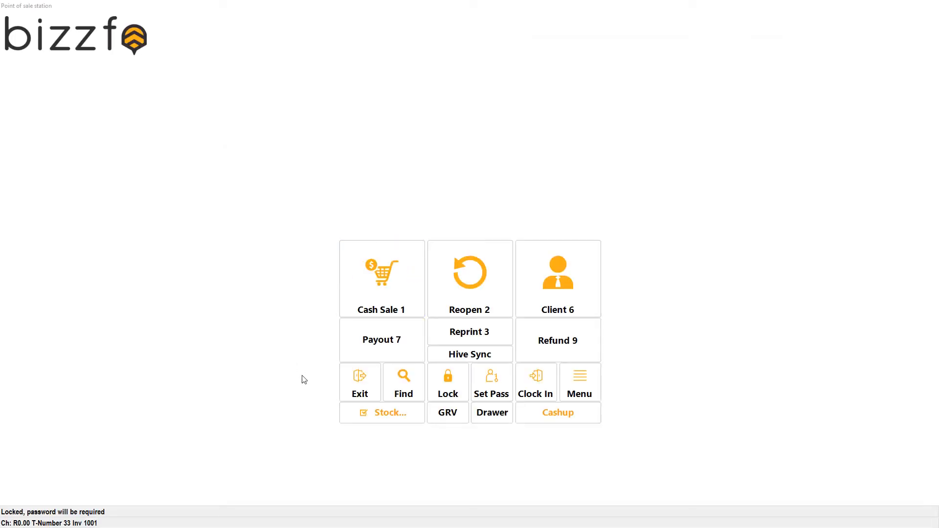
left_click(356, 389)
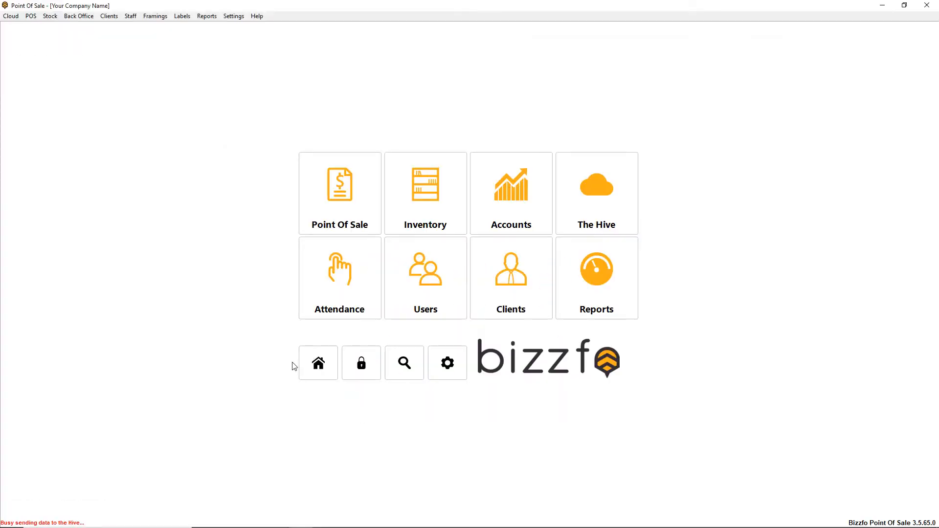
left_click(348, 192)
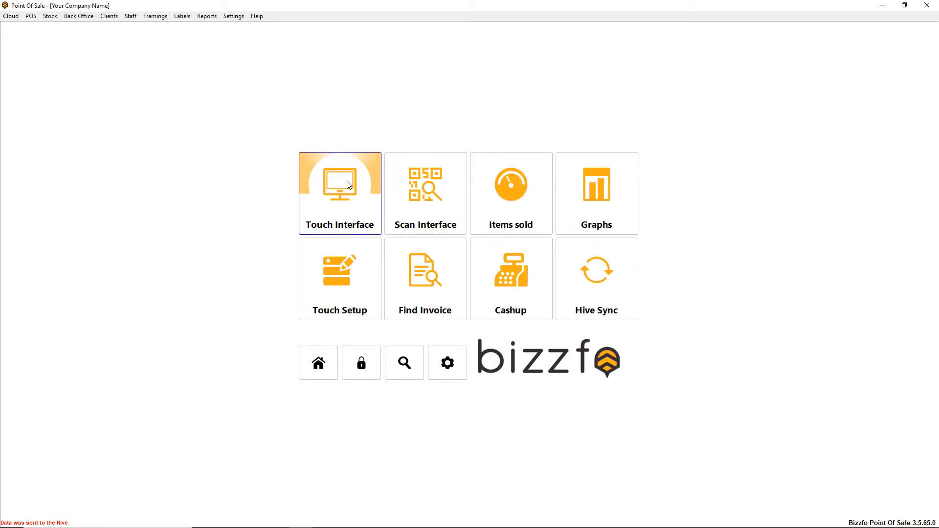
left_click(348, 184)
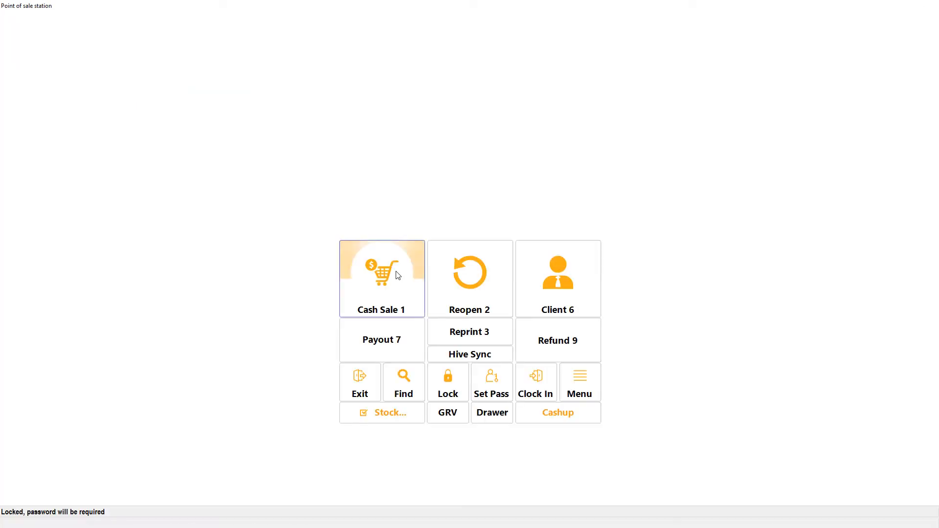
- Start a cash sale in the touch station, logging in with the password and T-Number 33
left_click(409, 277)
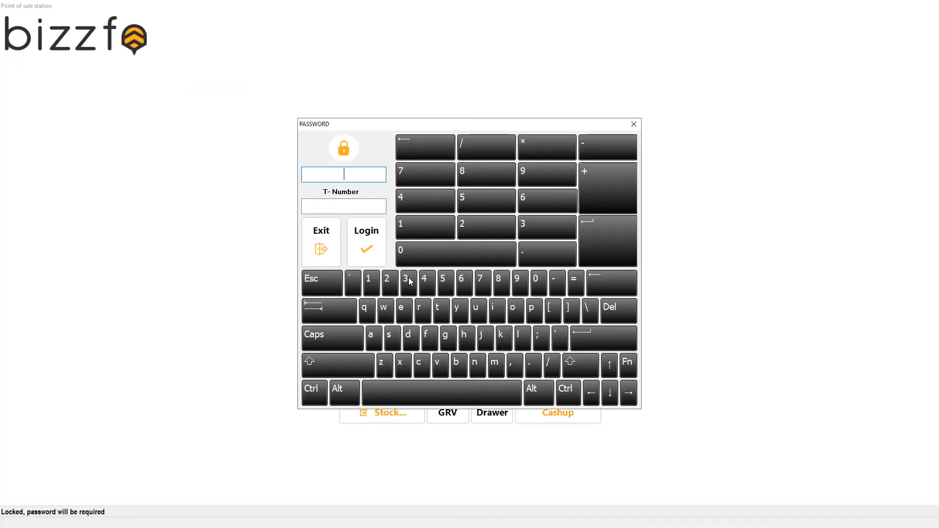
type("1")
key("Return")
type("33")
key("Return")
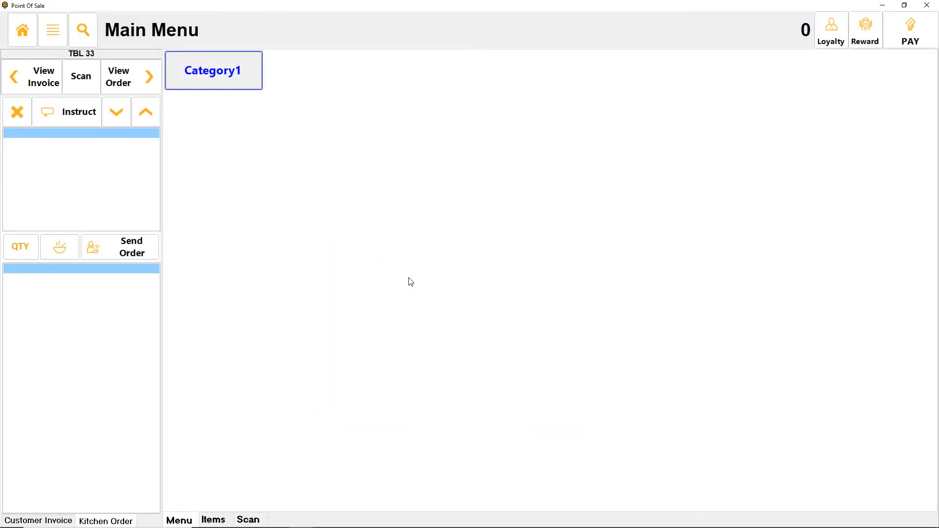
- Open Category1 in the touch menu and try its unconfigured item button
left_click(219, 82)
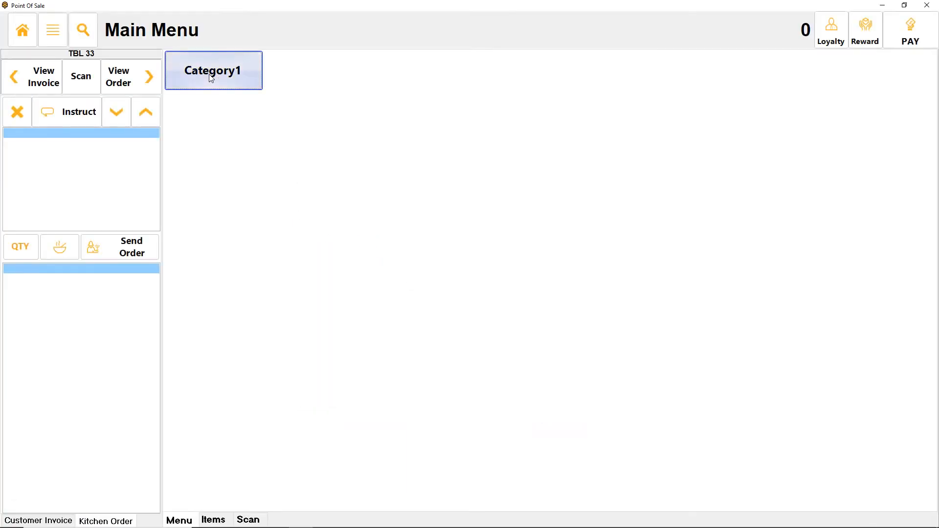
left_click(205, 73)
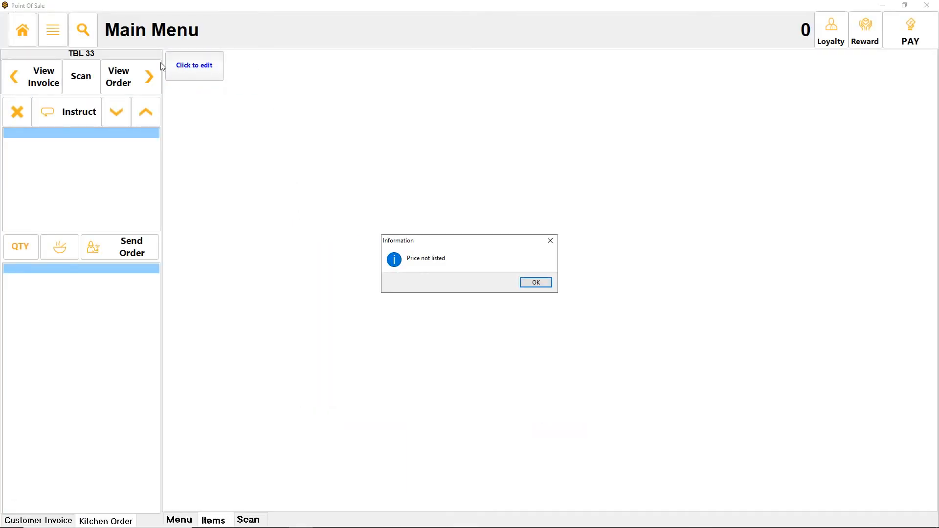
left_click(535, 283)
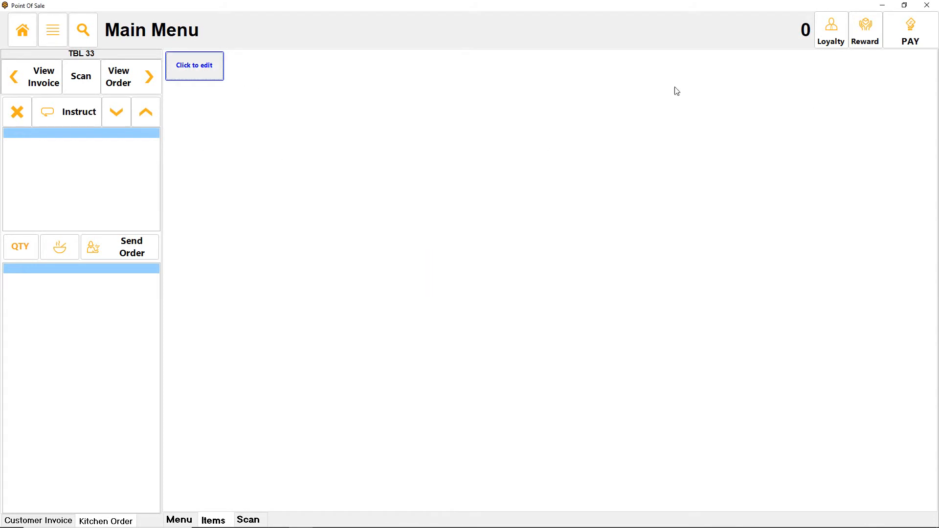
- Leave the touch sale, exit the station, and open Touch Setup
left_click(22, 30)
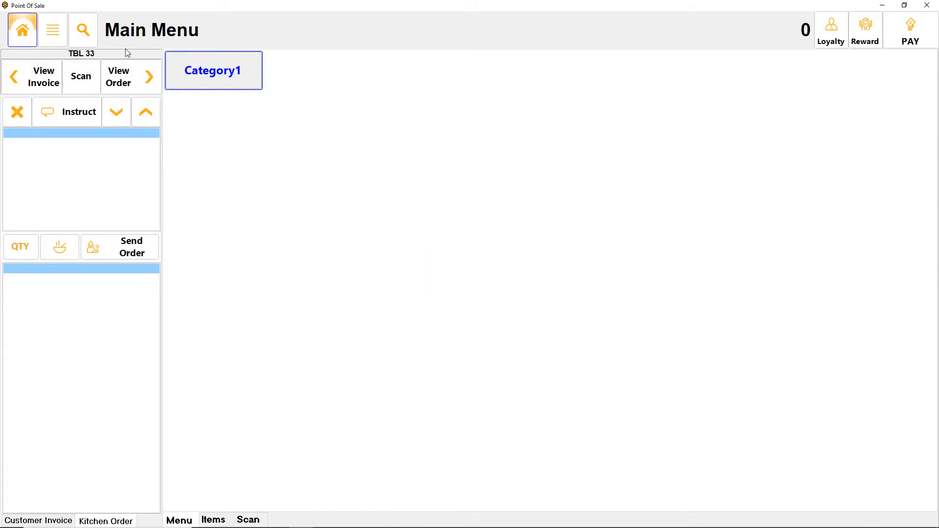
left_click(26, 32)
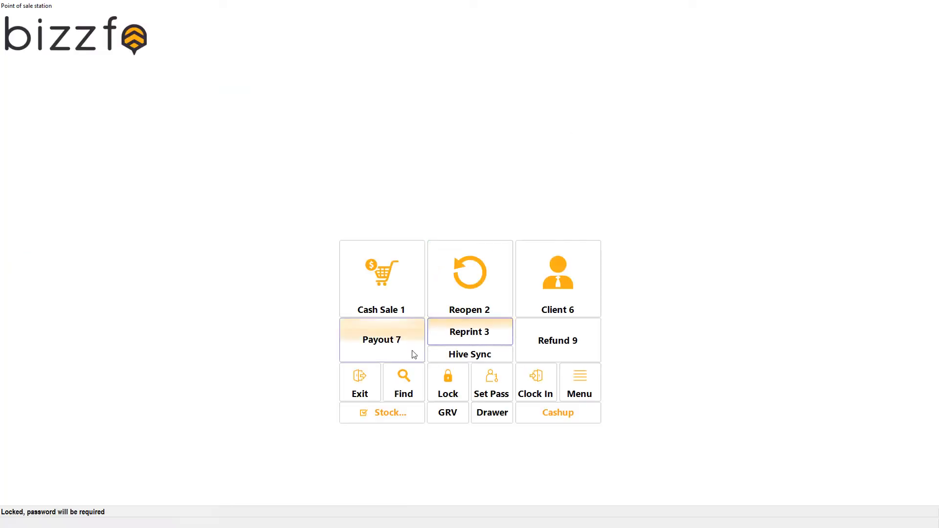
left_click(373, 383)
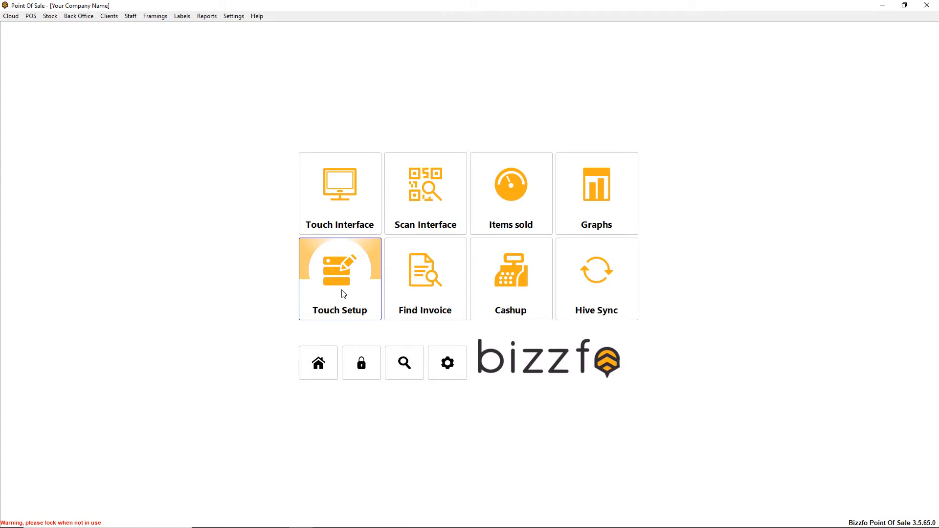
left_click(343, 294)
left_click(382, 296)
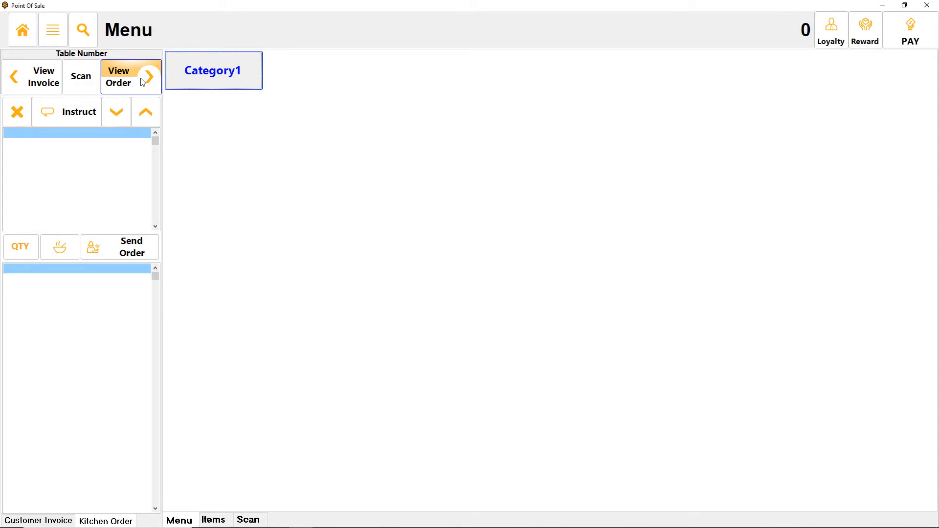
- Rename the Category1 menu button to Drinks
right_click(230, 81)
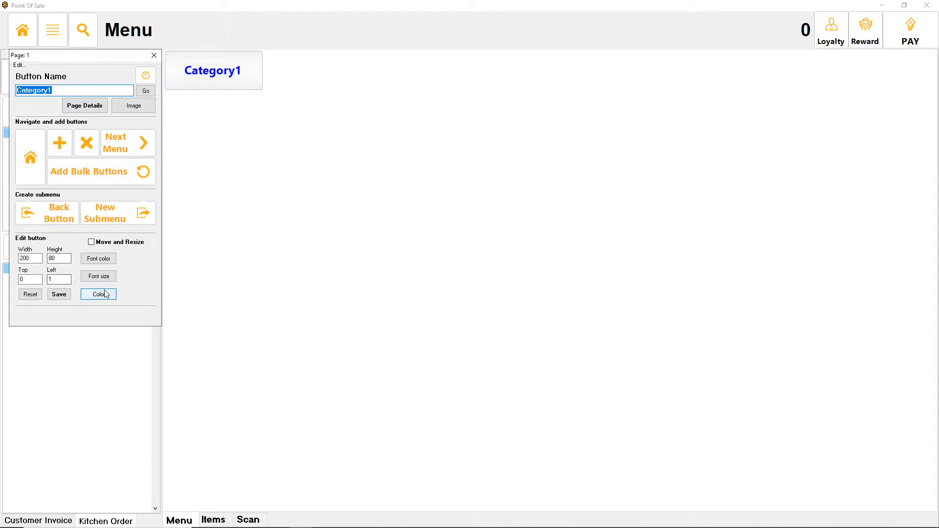
left_click(220, 81)
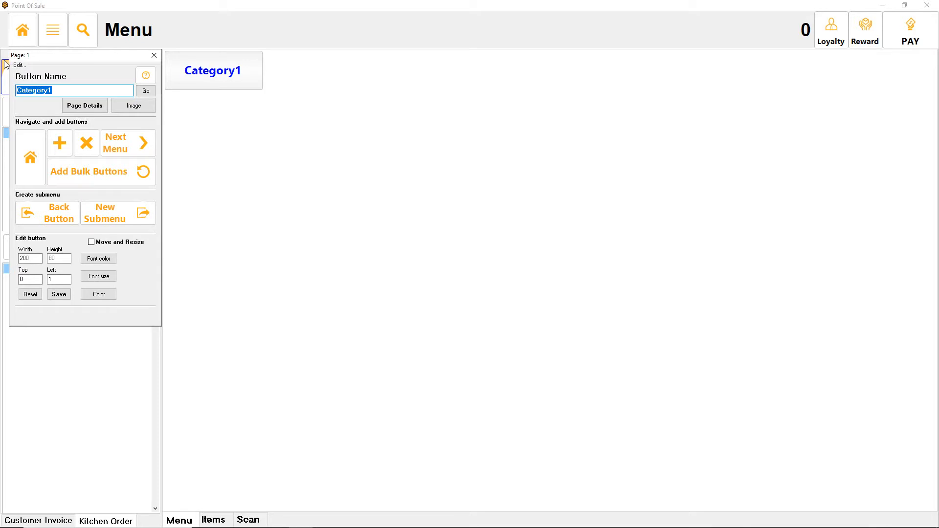
type("Drinks")
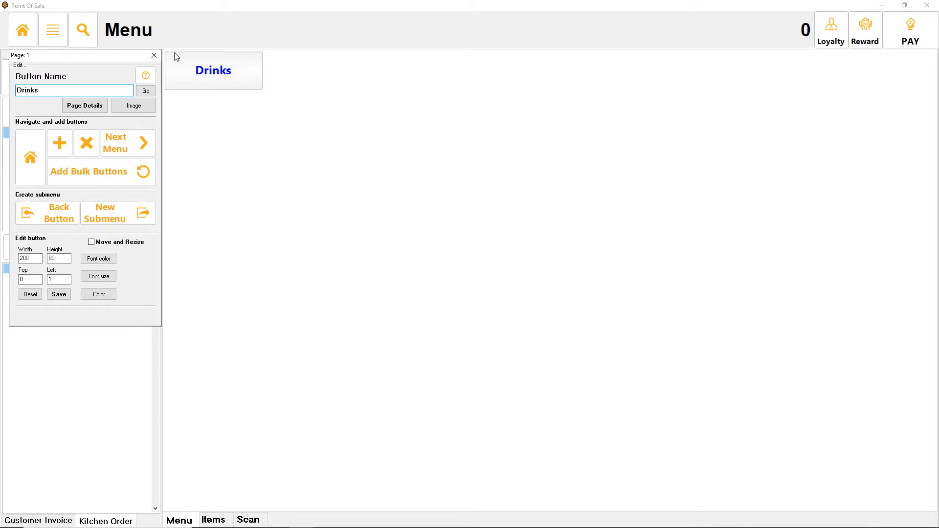
- Add a second category button beside Drinks and name it Meat
left_click(58, 146)
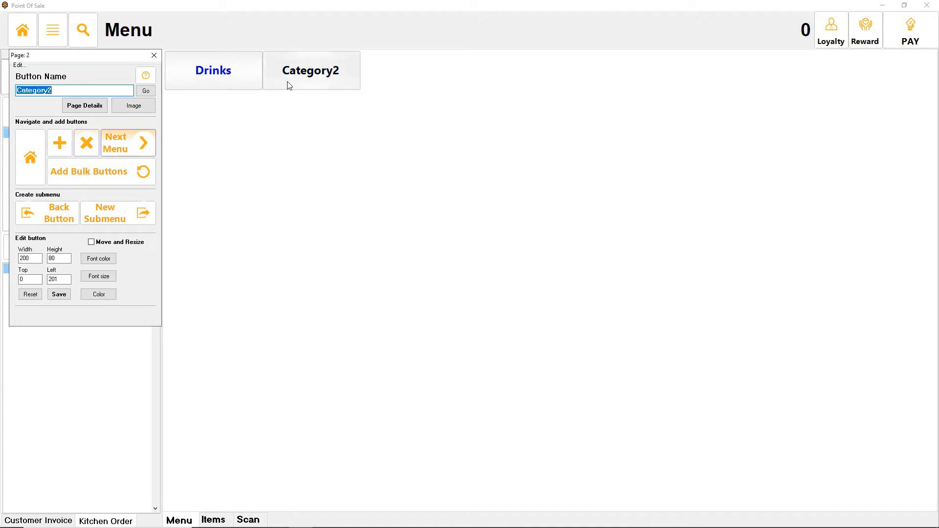
left_click(314, 74)
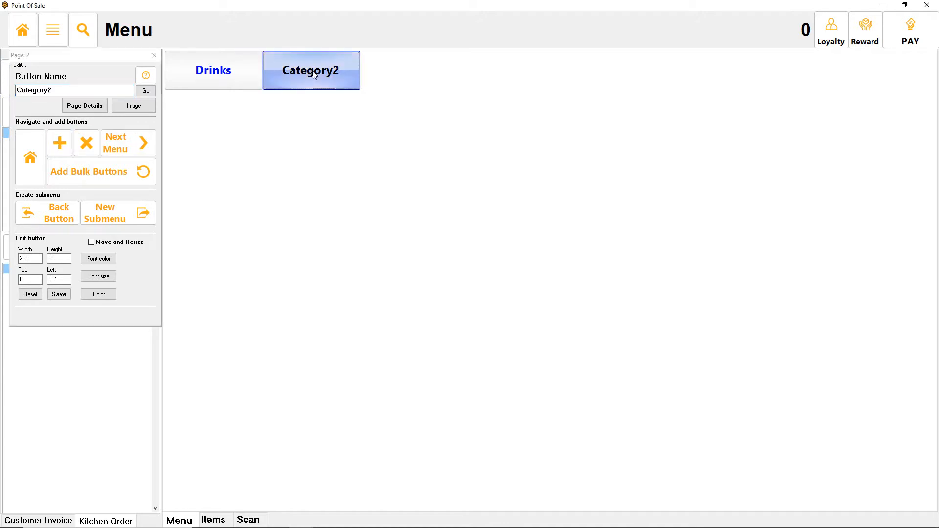
double_click(69, 90)
type("Mea")
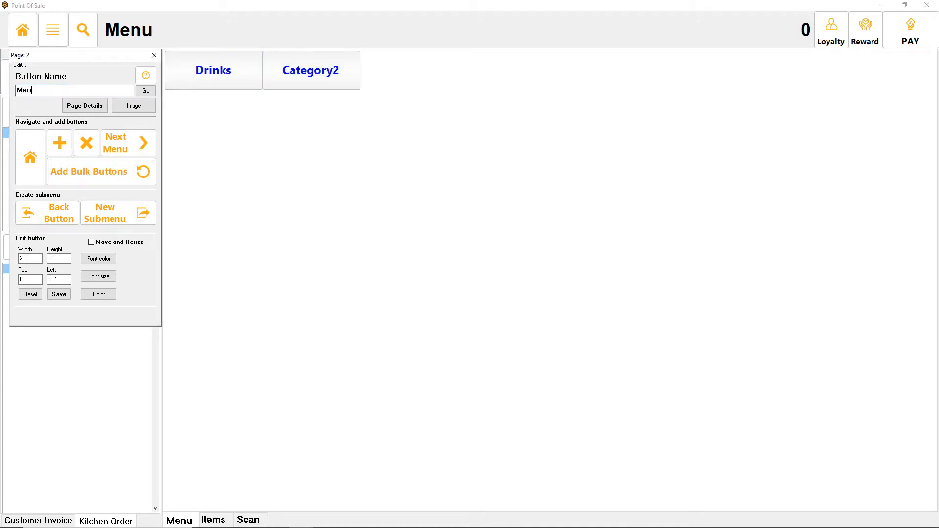
type("t")
- Add a third category button and name it Misc
left_click(60, 142)
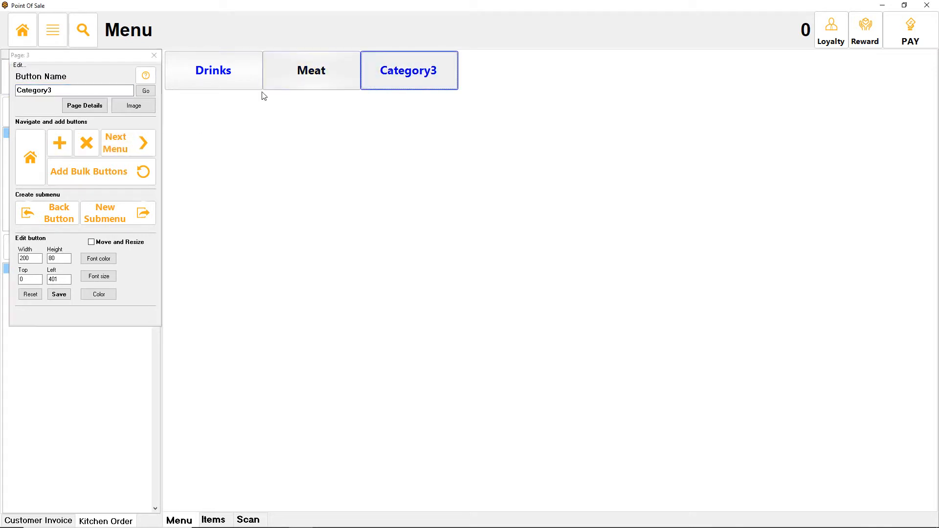
double_click(34, 90)
type("Misc")
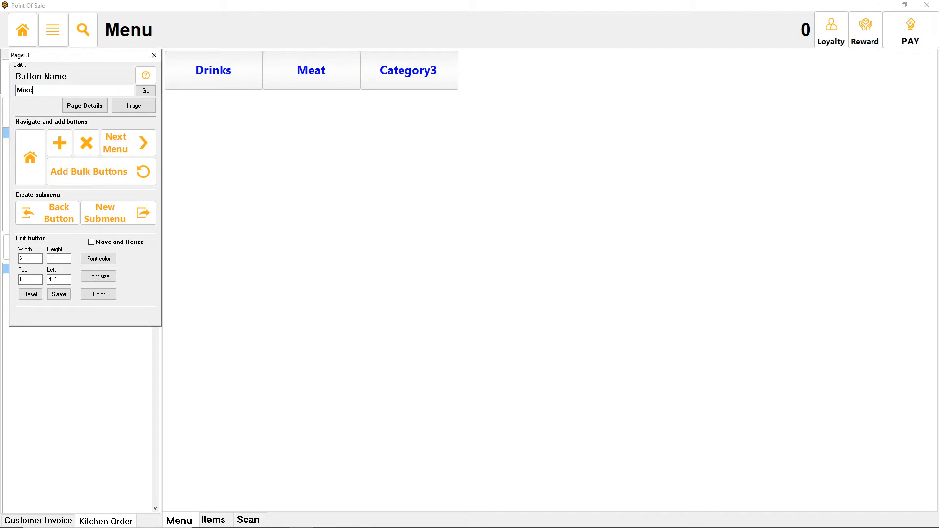
key("Return")
left_click(230, 78)
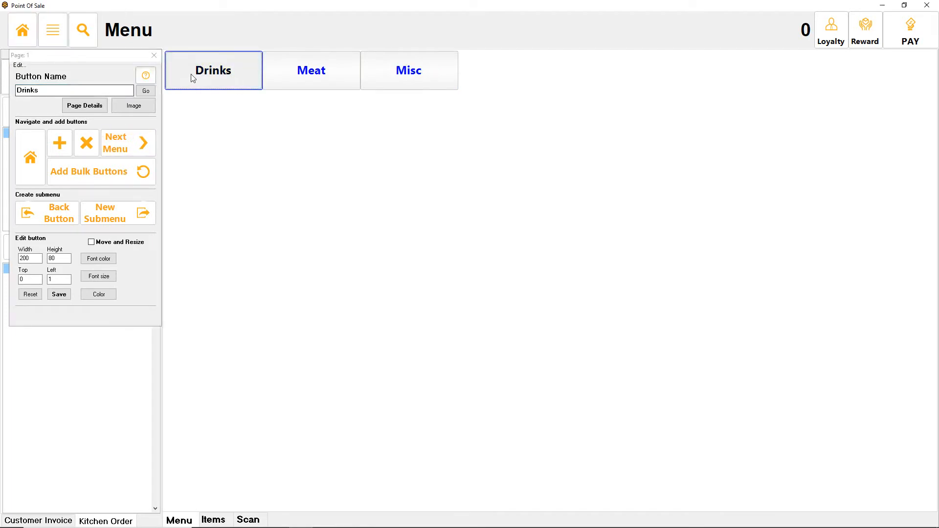
left_click(297, 71)
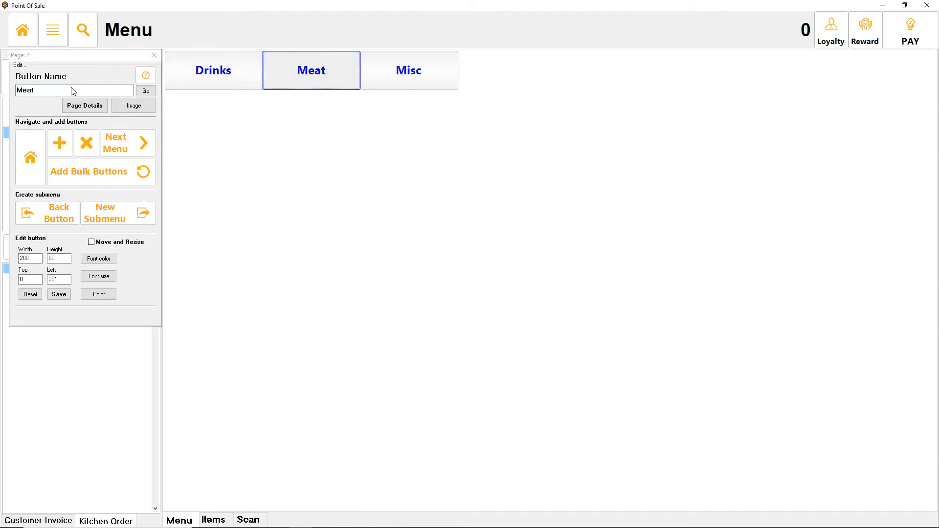
double_click(51, 92)
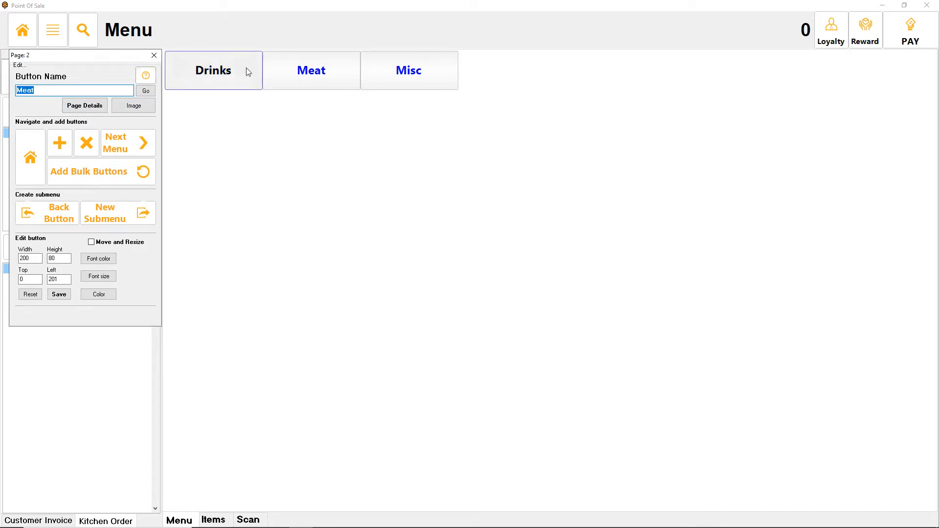
left_click(292, 72)
- Enable Move and Resize and shift the Drinks button slightly, to about top -1 and left -5
left_click(222, 71)
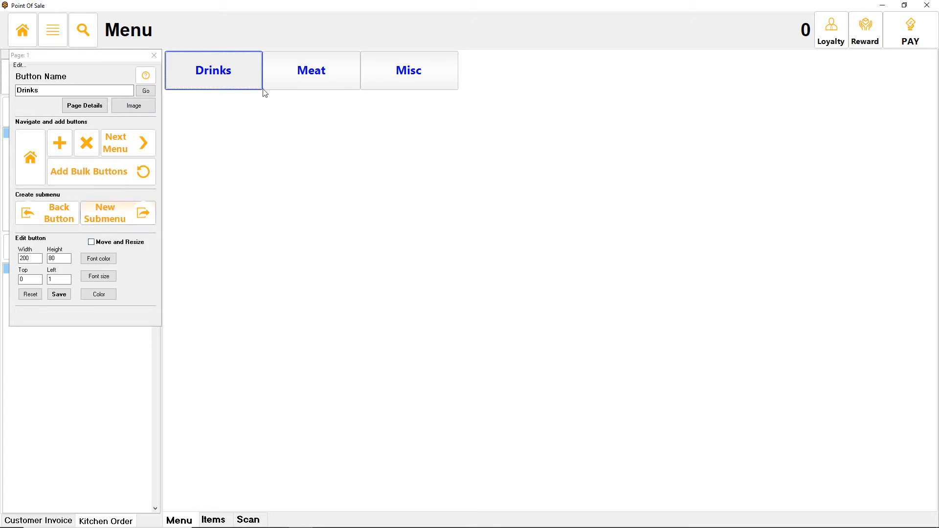
left_click(91, 242)
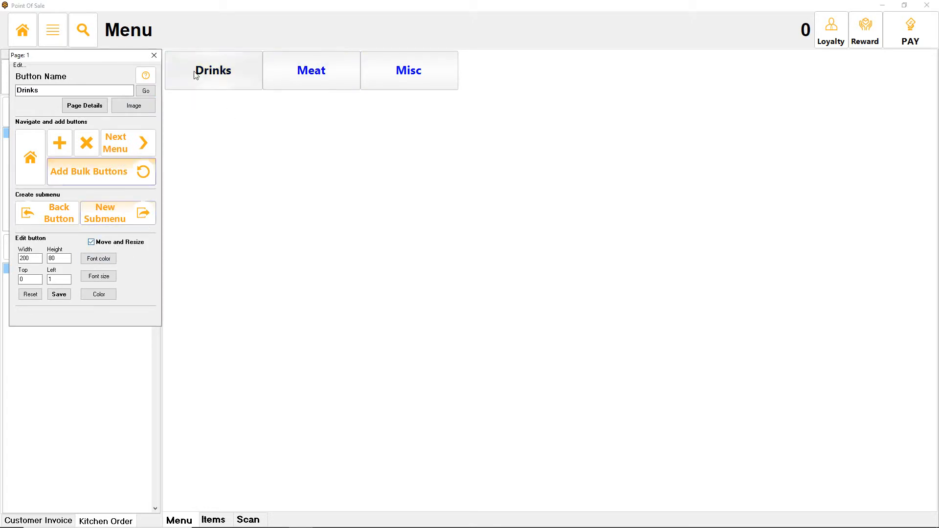
left_click(215, 73)
mouse_move(221, 74)
left_mouse_down()
mouse_move(232, 90)
mouse_move(218, 67)
left_mouse_up()
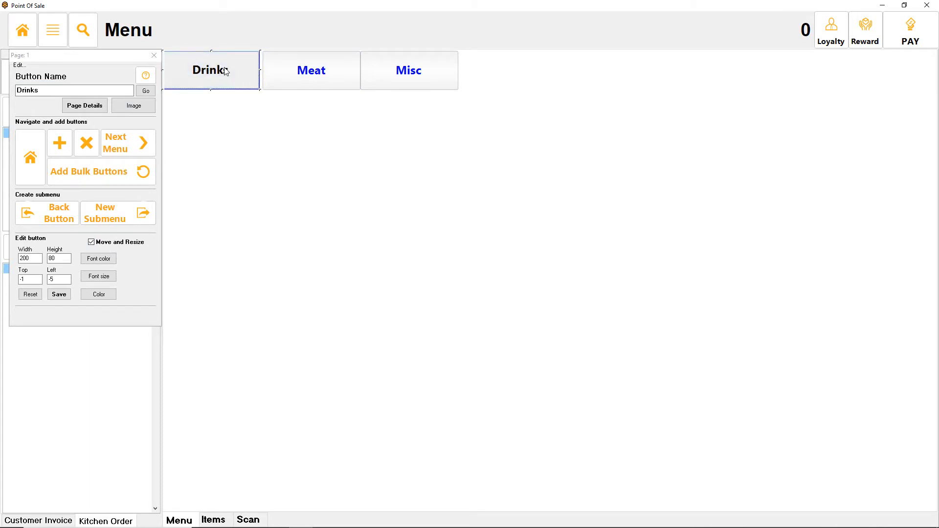
left_click(292, 71)
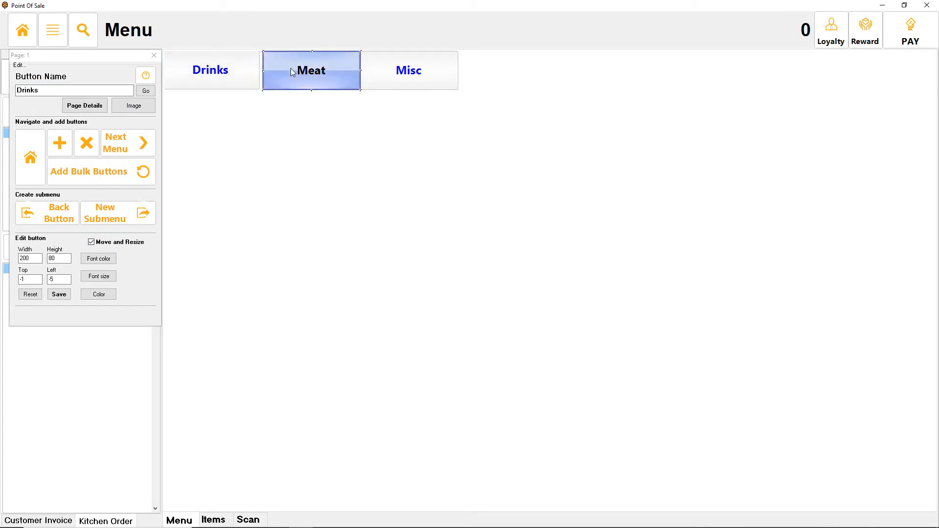
left_click(236, 83)
- Set the Drinks button's top and left positions to 0 and turn off Move and Resize
double_click(22, 282)
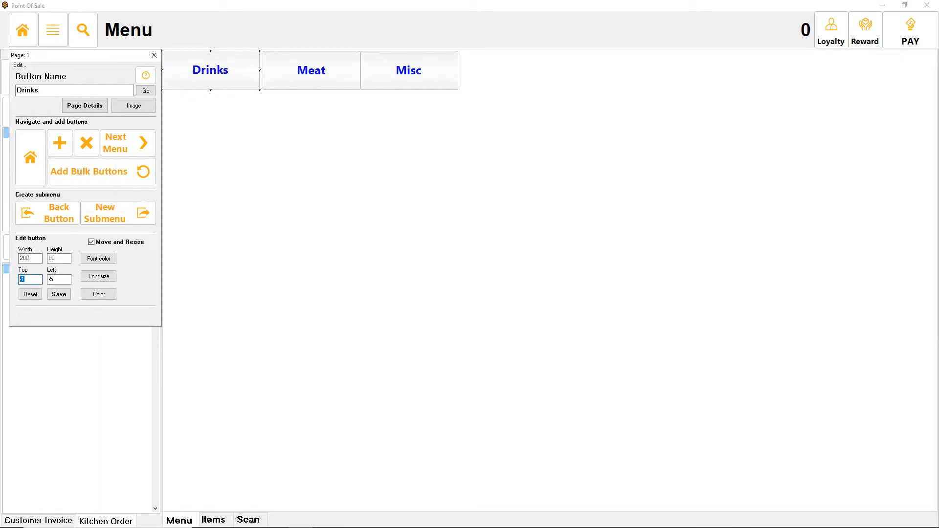
type("0")
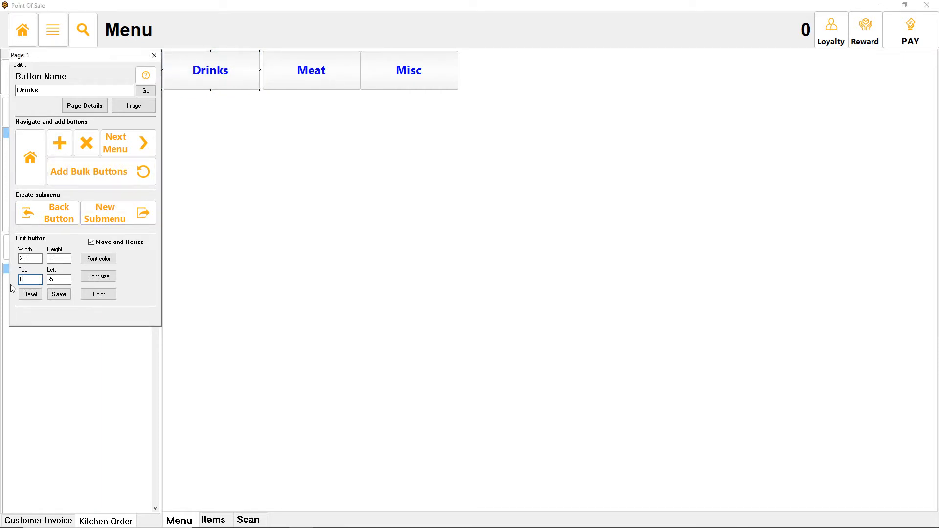
double_click(68, 279)
type("0")
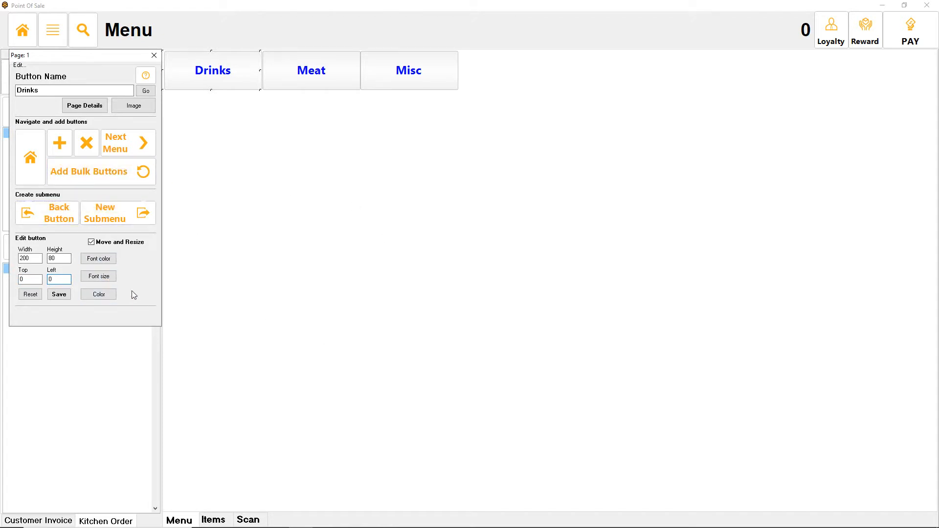
left_click(216, 77)
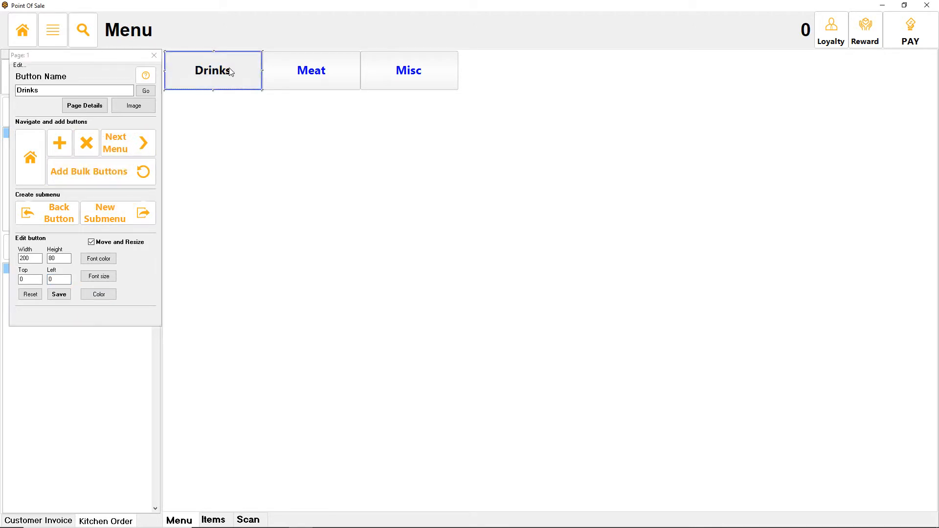
left_click(106, 243)
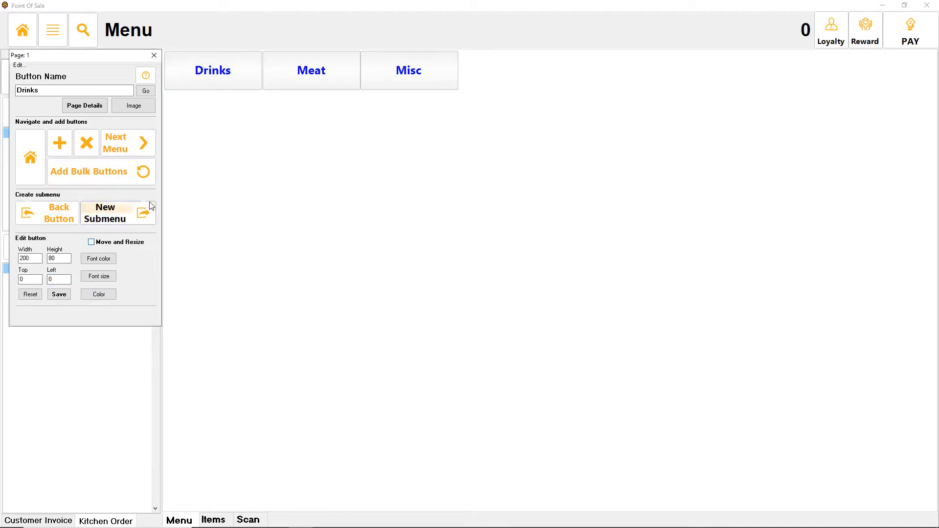
- Open the item page of the Drinks category and select its placeholder product button
left_click(234, 71)
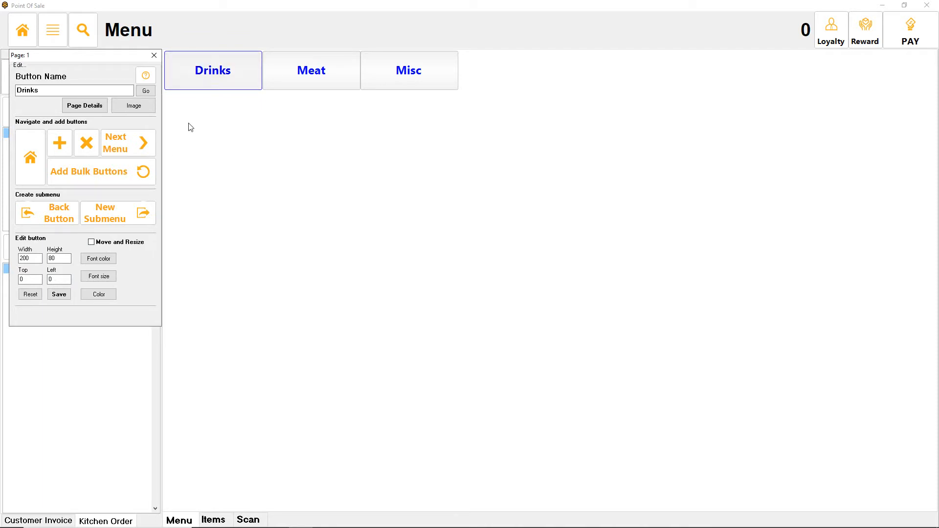
left_click(208, 84)
left_click(130, 153)
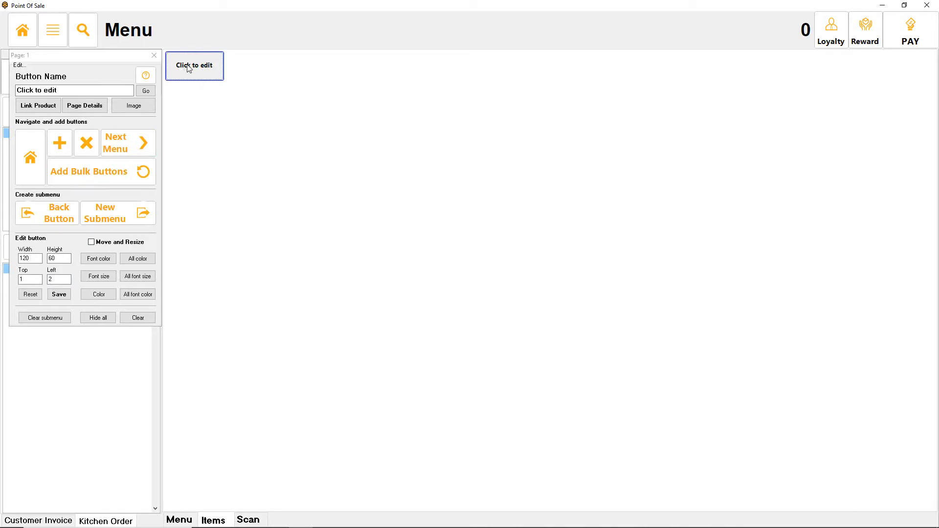
left_click(189, 68)
- Try adding and removing several product buttons on the Drinks page, keeping one new button beside the placeholder
left_click(59, 143)
left_click(59, 143)
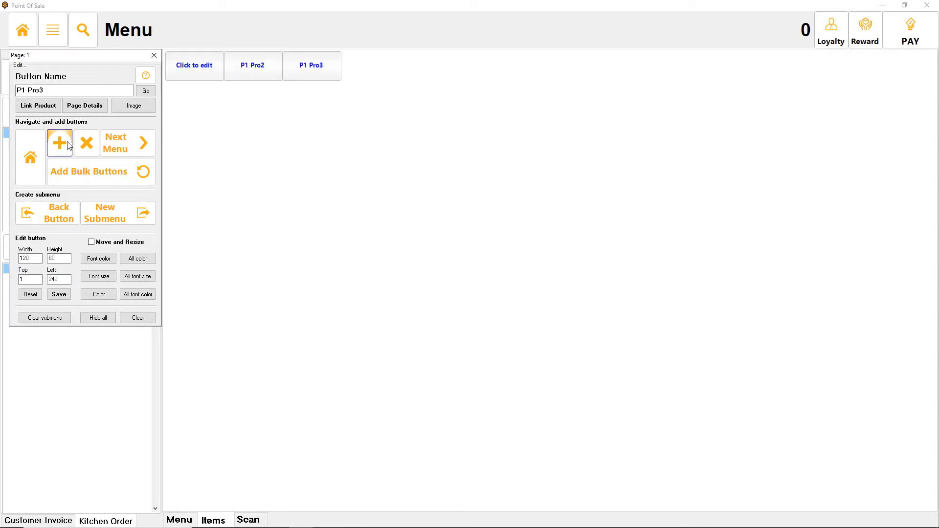
left_click(59, 143)
left_click(60, 143)
left_click(68, 145)
left_click(94, 146)
left_click(94, 146)
left_click(94, 147)
left_click(94, 147)
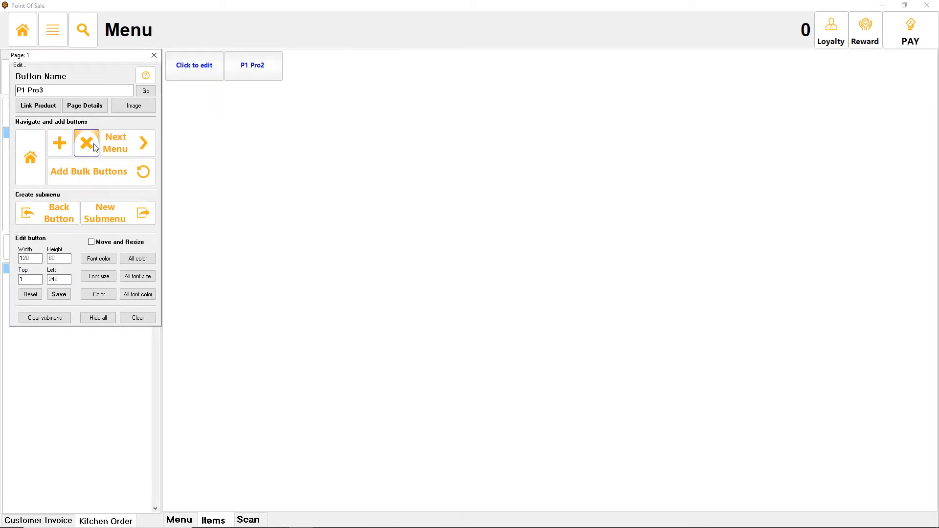
left_click(94, 146)
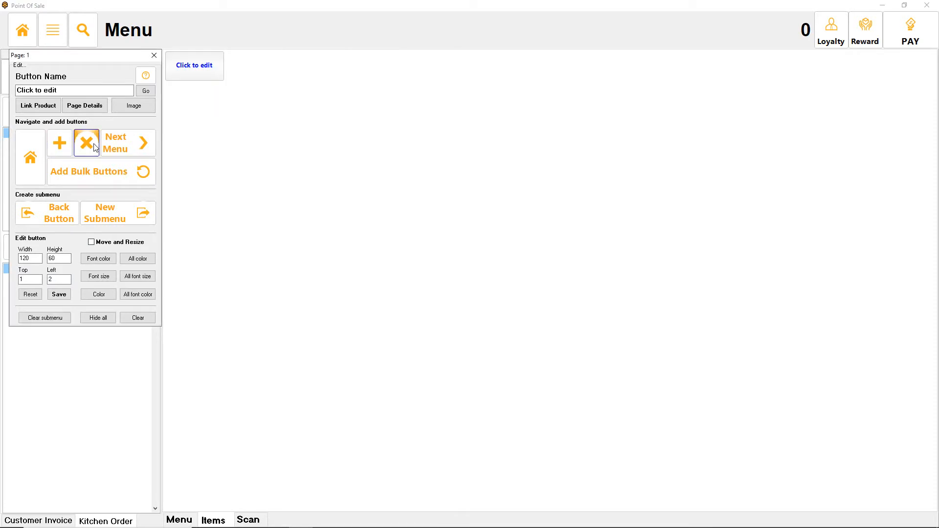
left_click(63, 145)
- Open product linking for the placeholder button and search the product names for "cok", clearing the search again
left_click(182, 66)
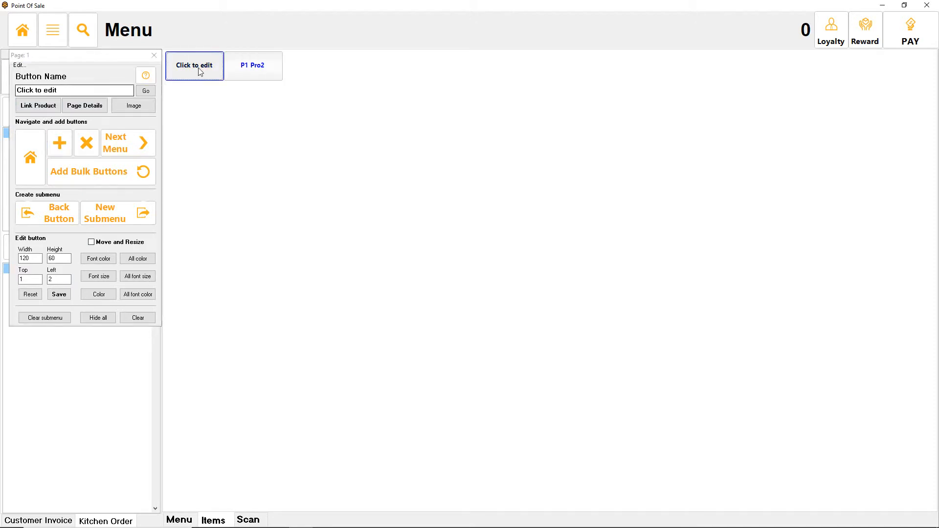
left_click(44, 109)
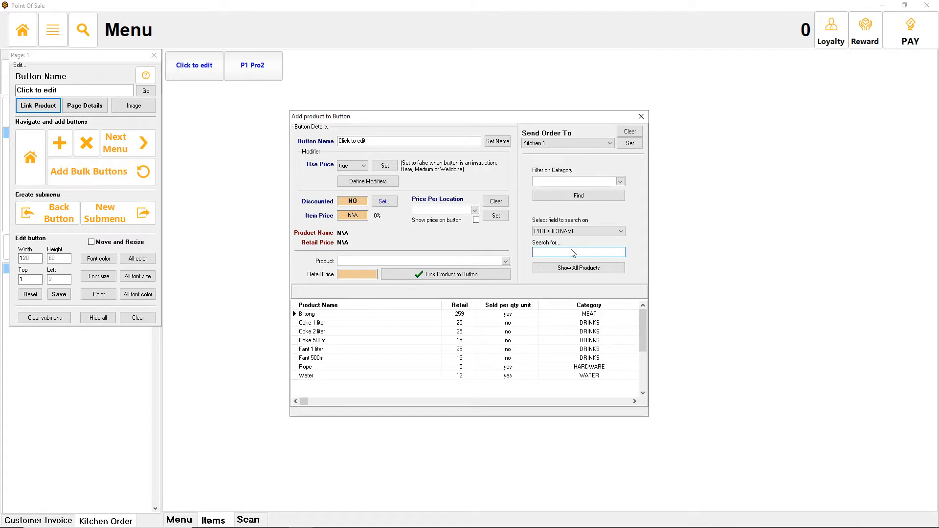
type("cok")
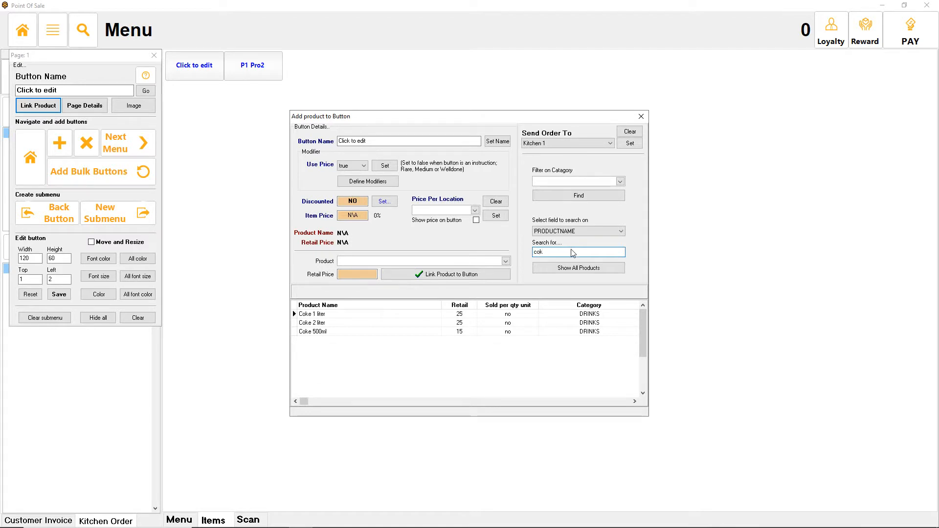
key("BackSpace")
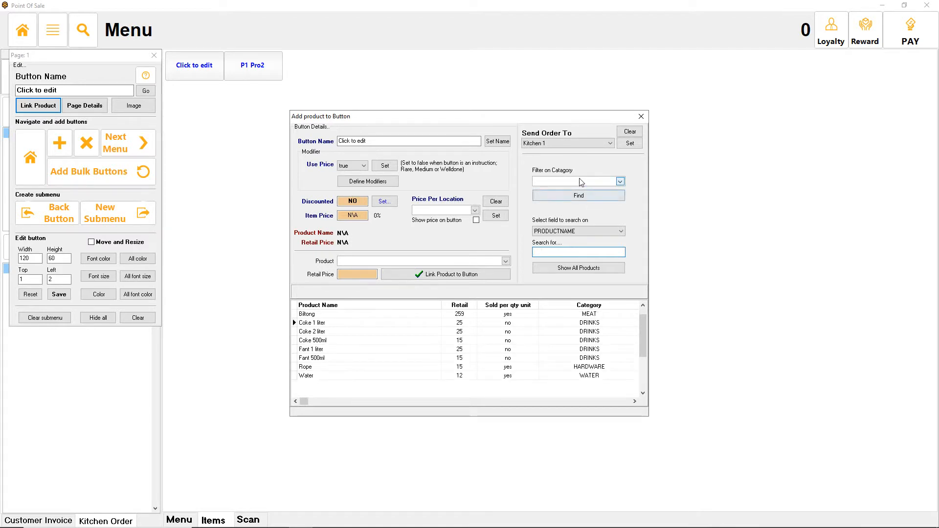
- Filter the products on the DRINKS category and link Coke 1 liter to the placeholder button, accepting the product's name for the button
left_click(620, 181)
left_click(572, 188)
left_click(339, 315)
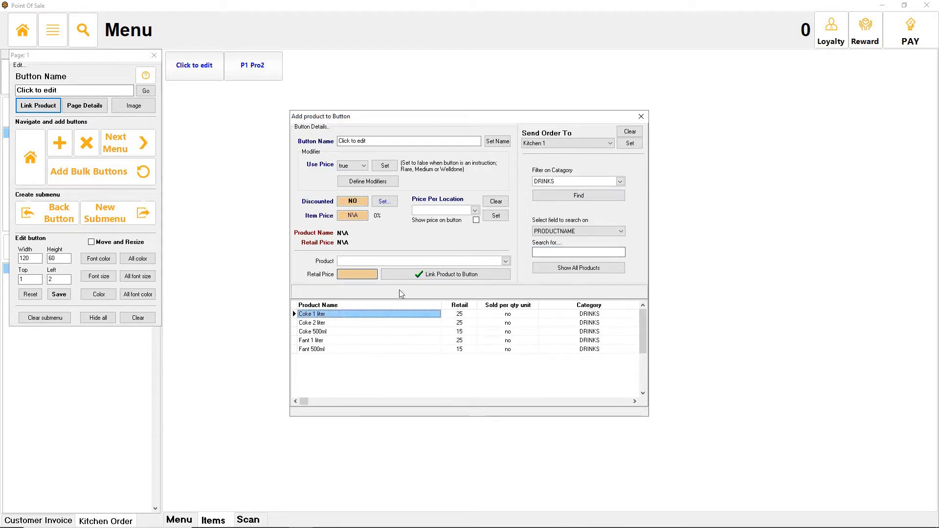
double_click(331, 316)
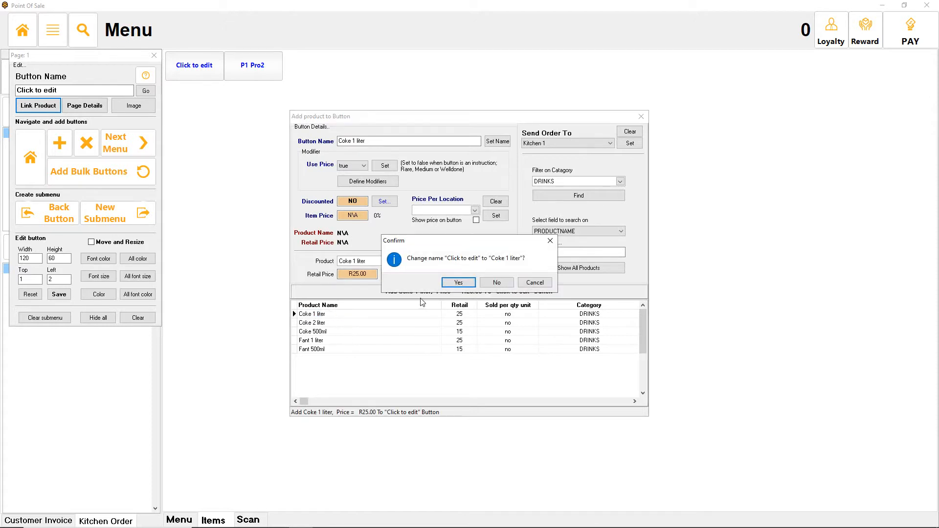
left_click(460, 283)
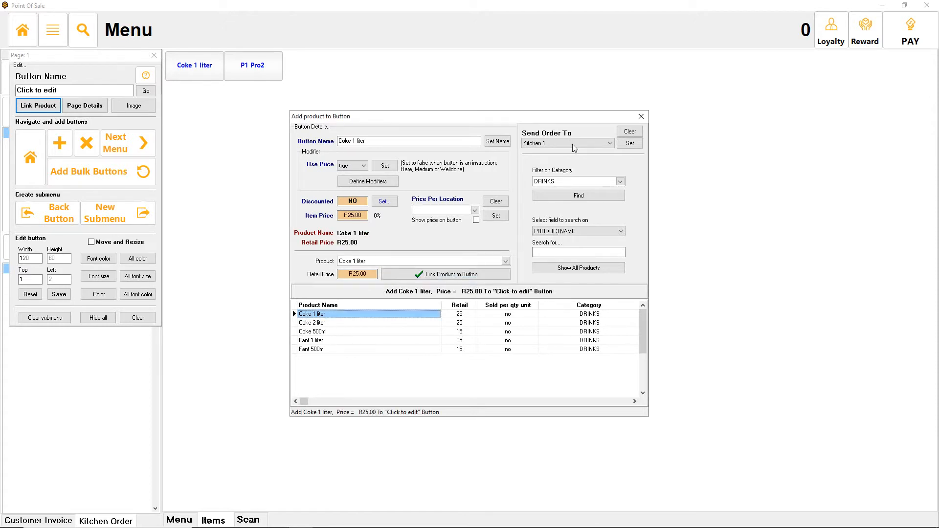
left_click(641, 116)
- Replace the Drinks page's buttons with bulk-added buttons for all products in the DRINKS category
left_click(209, 73)
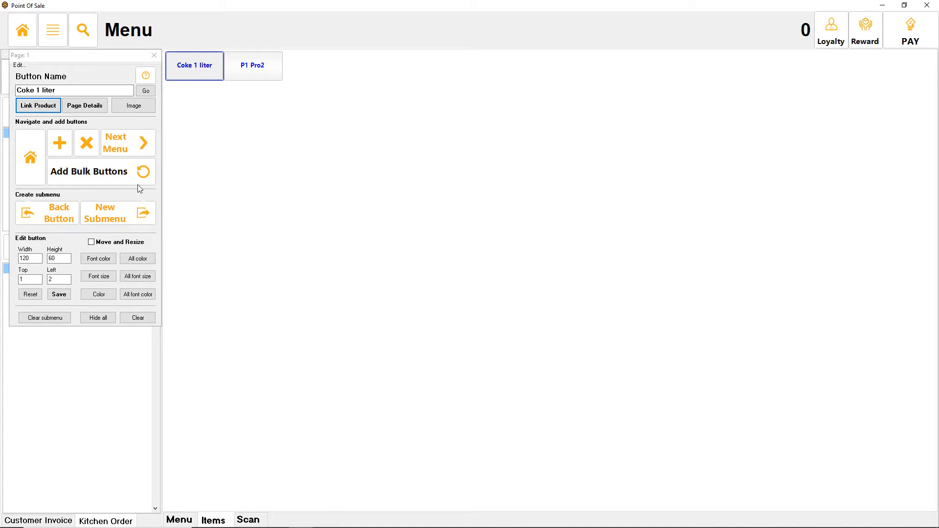
left_click(72, 180)
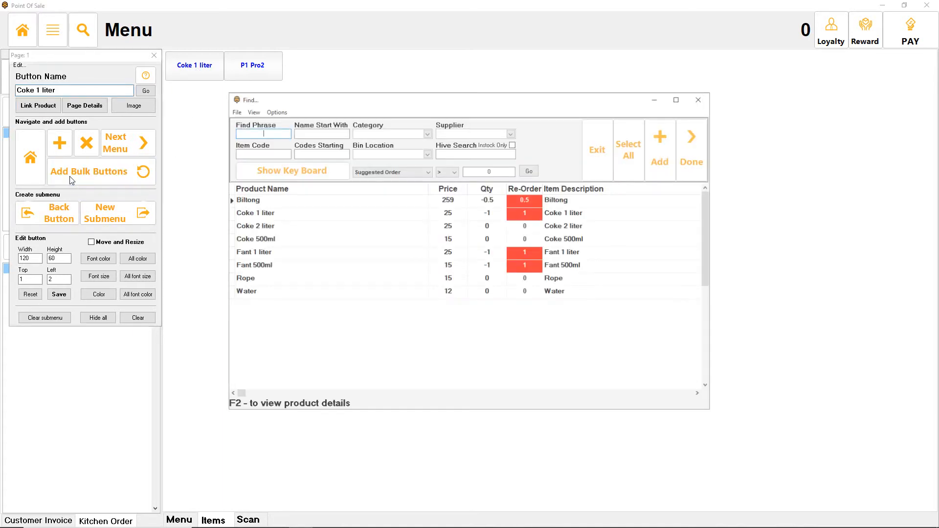
left_click(377, 133)
left_click(374, 141)
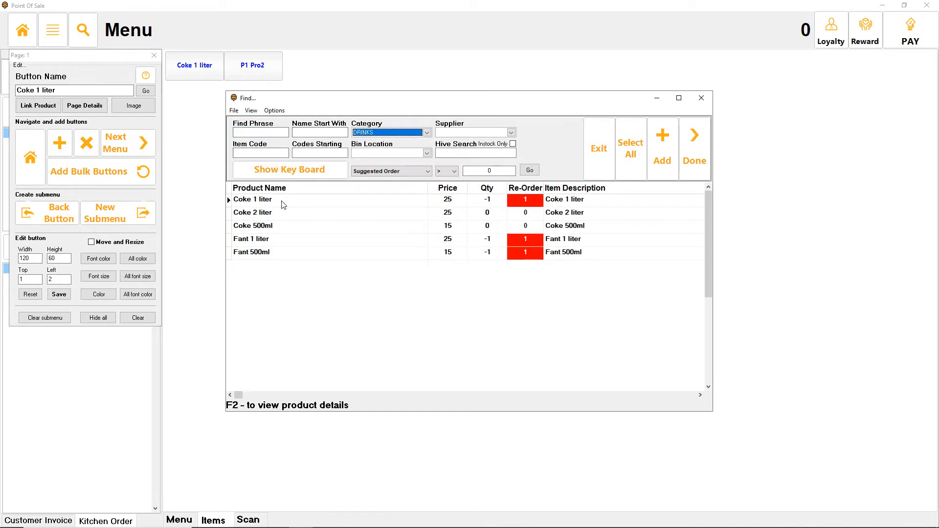
left_click(283, 251)
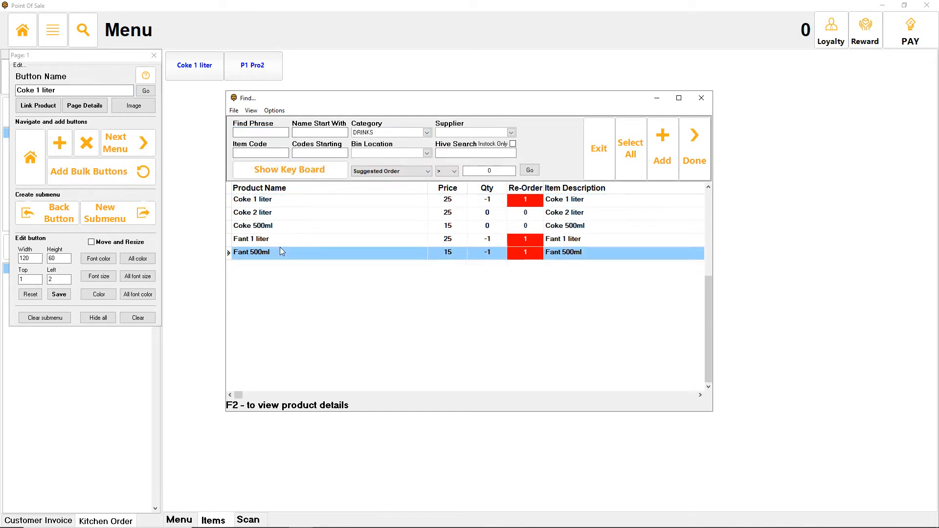
left_click(631, 148)
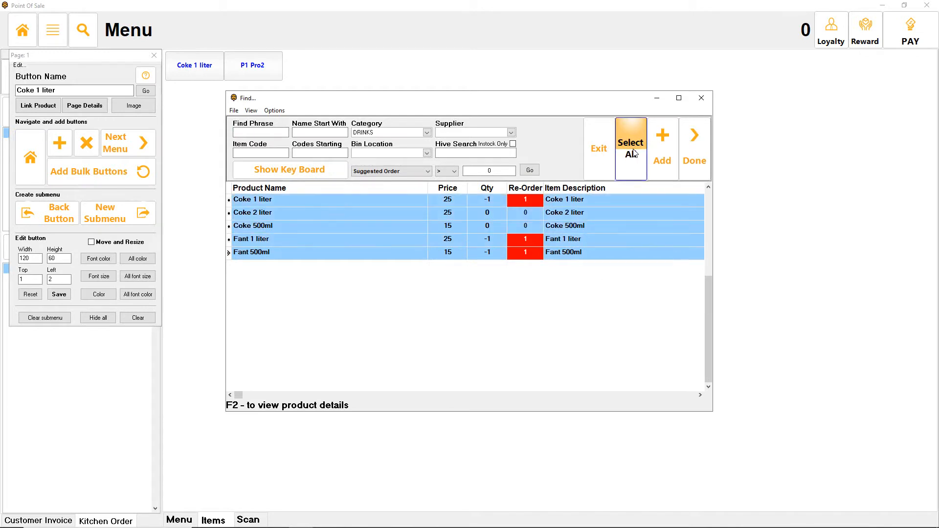
left_click(658, 149)
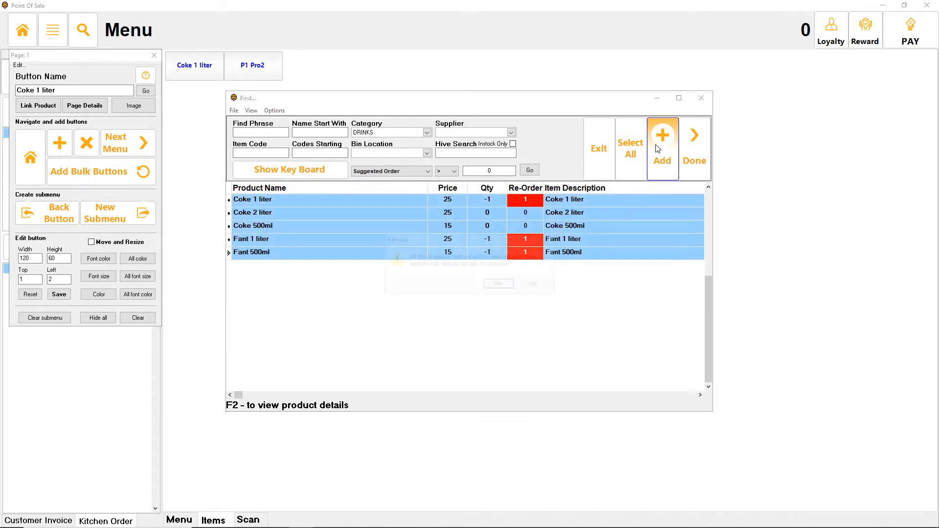
left_click(497, 285)
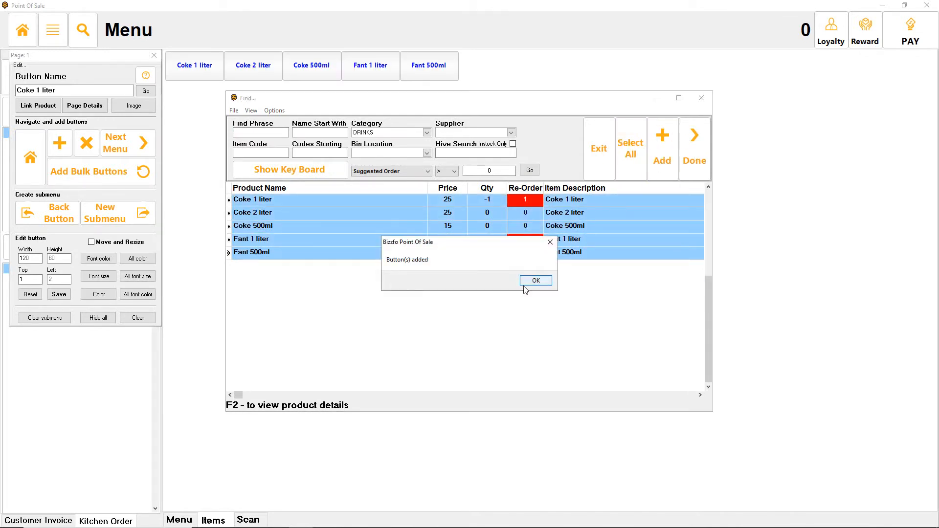
left_click(534, 281)
left_click(691, 133)
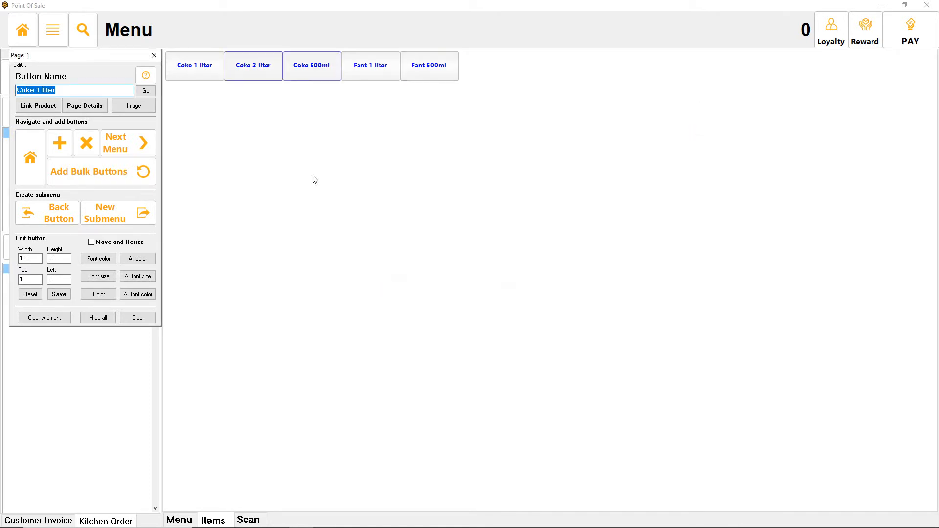
- Add a new button to the Drinks page and set it as a back button
left_click(53, 146)
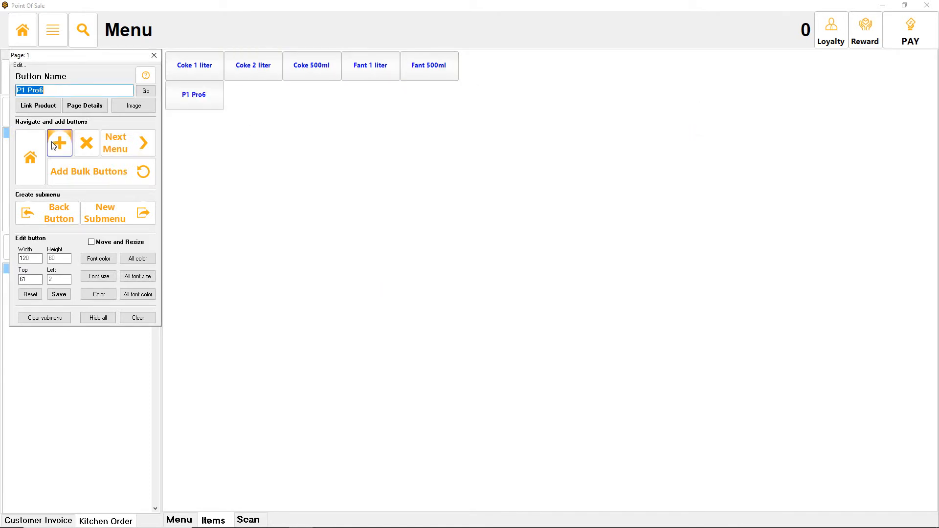
left_click(198, 102)
left_click(74, 213)
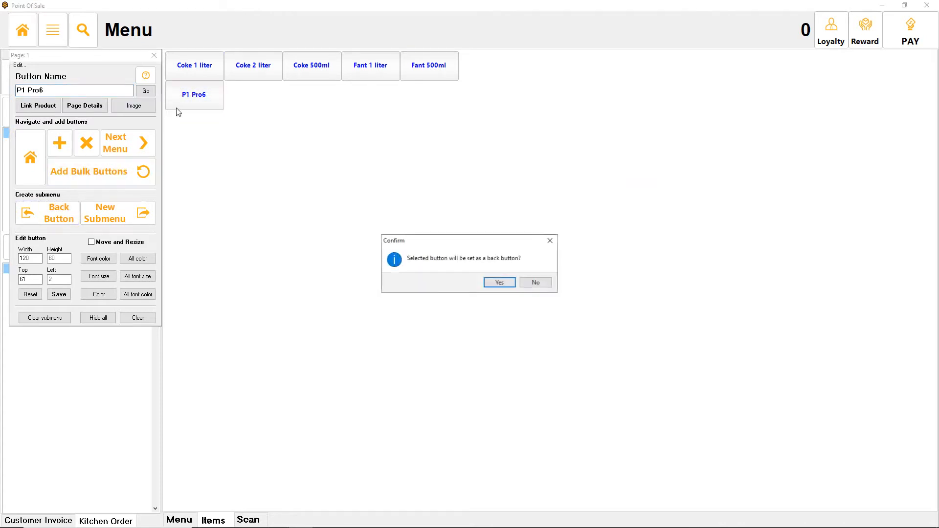
left_click(512, 284)
- Test navigating between the Drinks page and the main menu with the back button and the Drinks category button, ending on the main menu
left_click(206, 107)
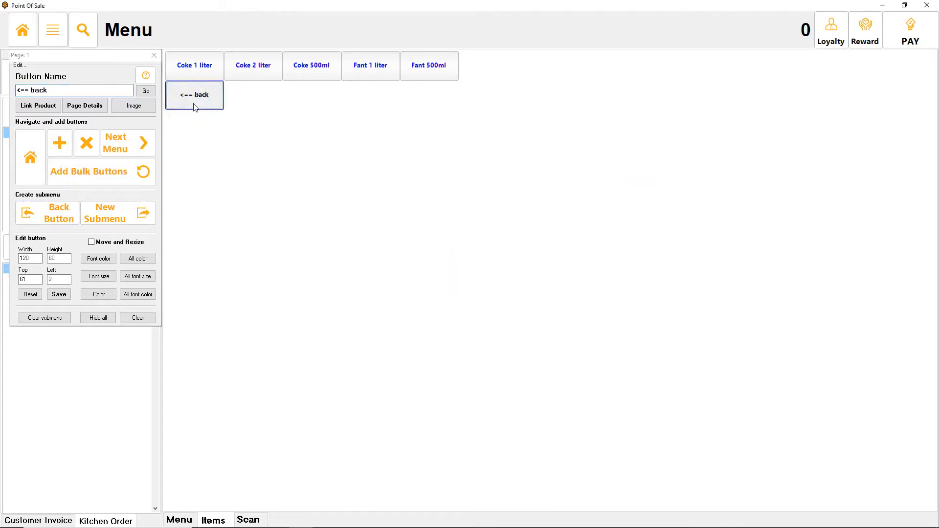
left_click(118, 142)
left_click(194, 77)
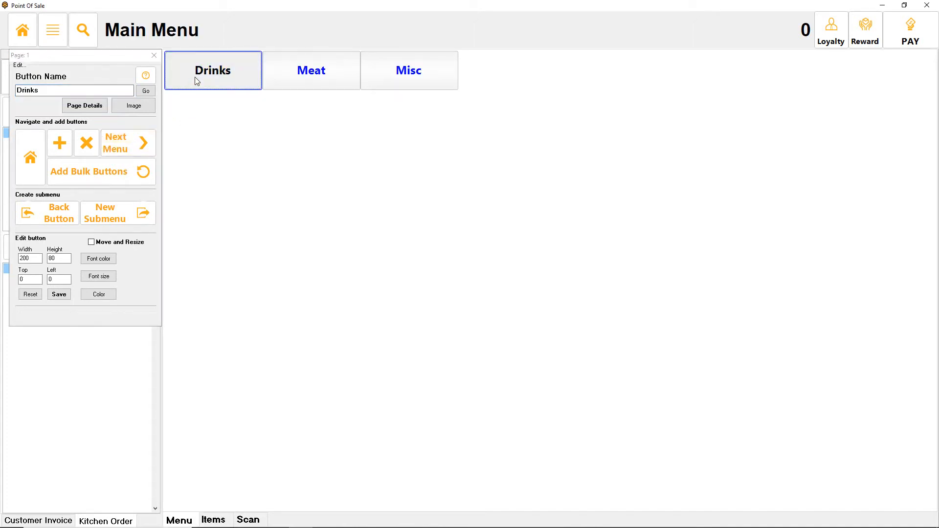
left_click(133, 147)
left_click(196, 95)
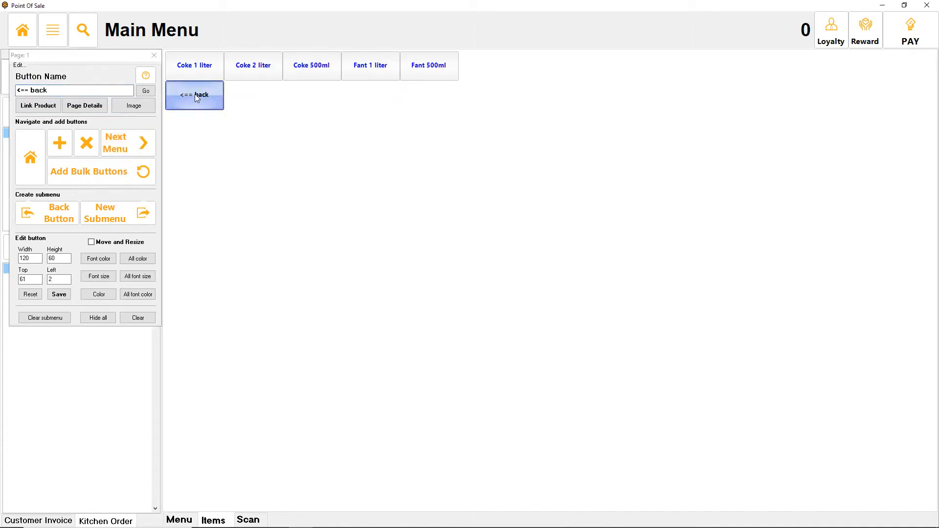
left_click(128, 151)
left_click(247, 74)
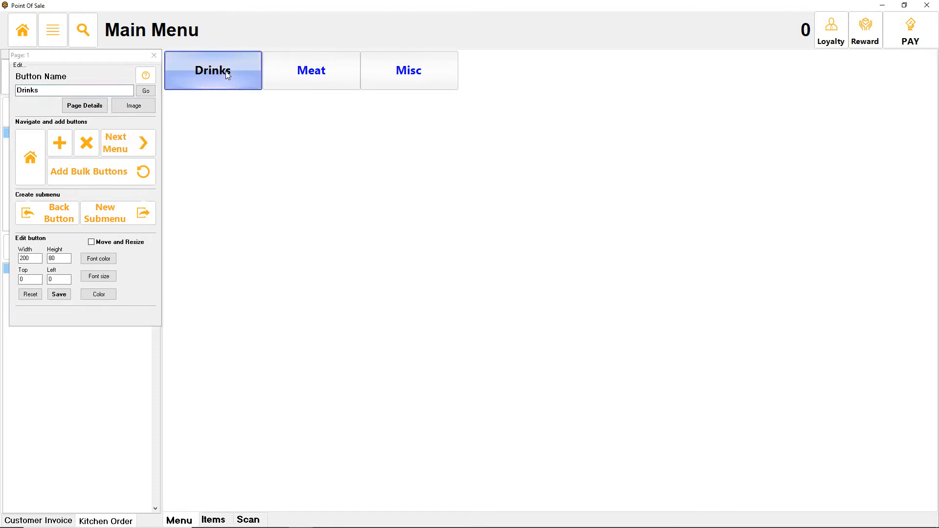
left_click(138, 147)
left_click(212, 97)
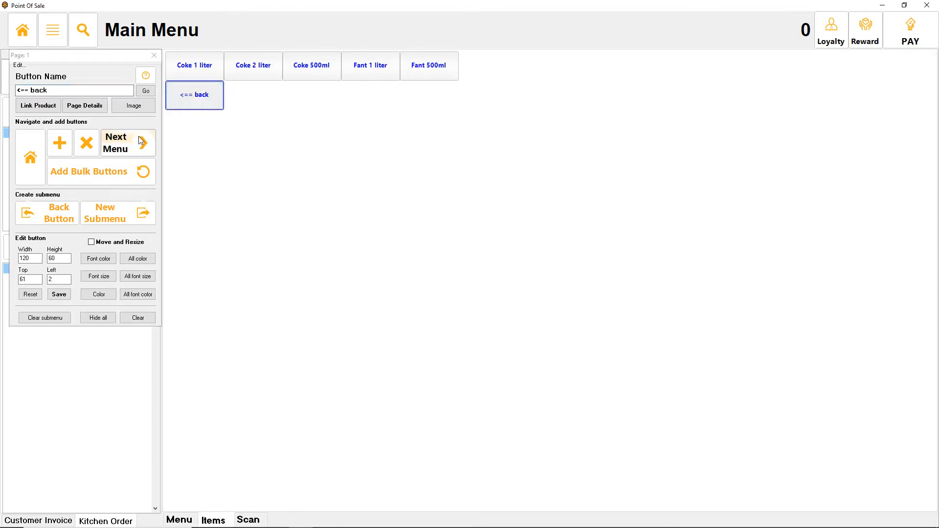
left_click(134, 144)
- Open the Meat category's item page and bulk-add buttons for all products in the MEAT category
left_click(301, 76)
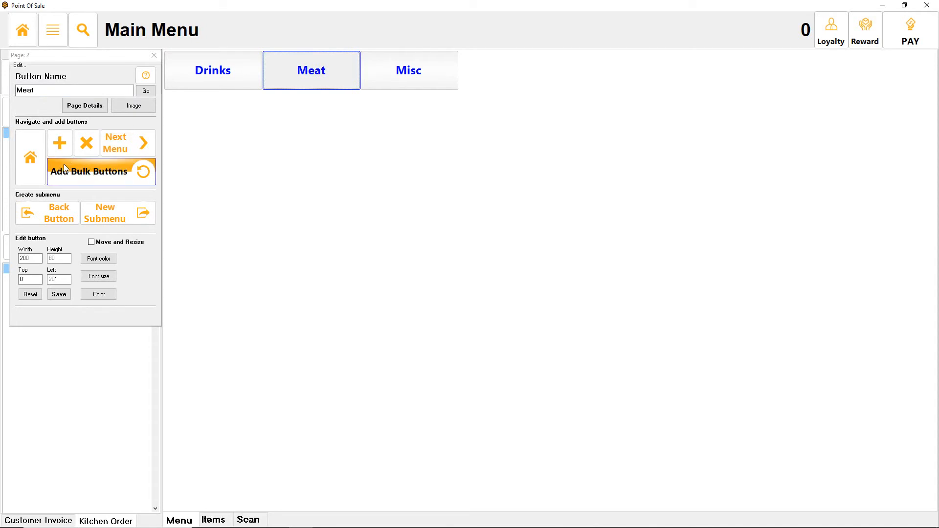
left_click(131, 145)
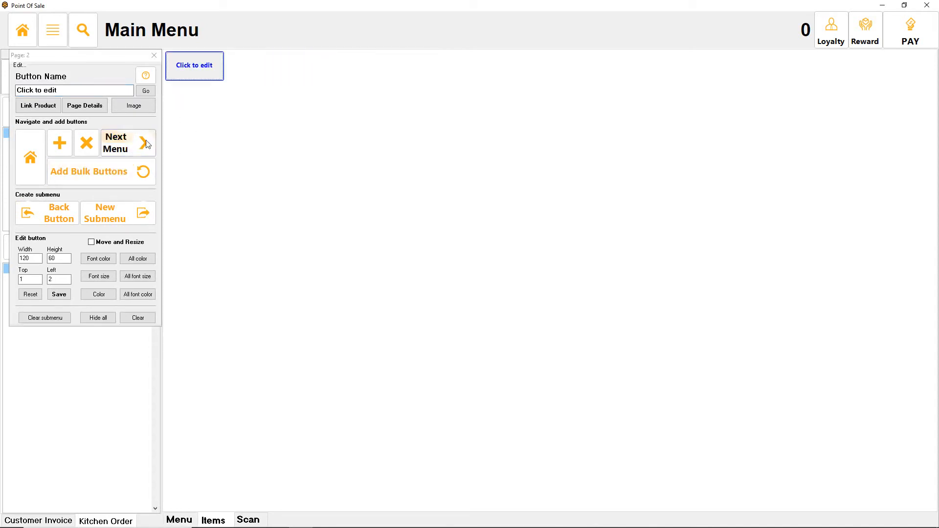
left_click(124, 167)
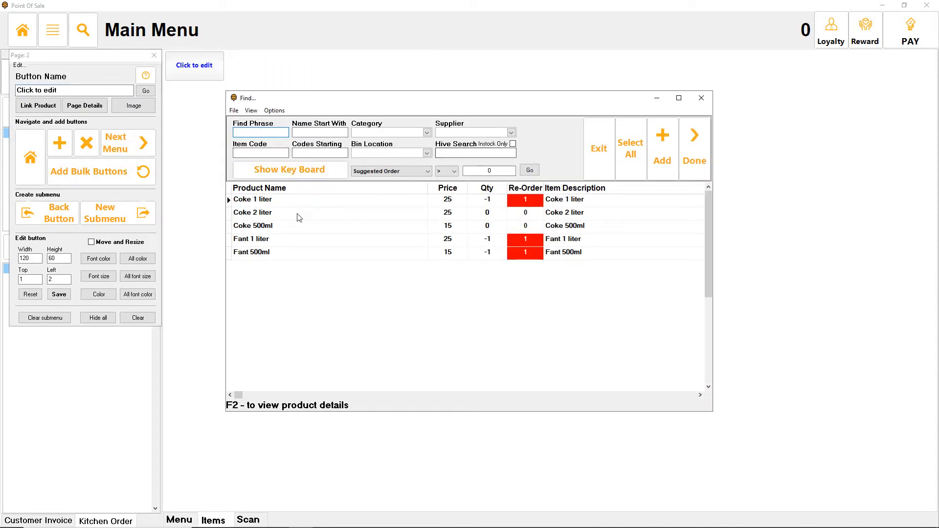
left_click(401, 134)
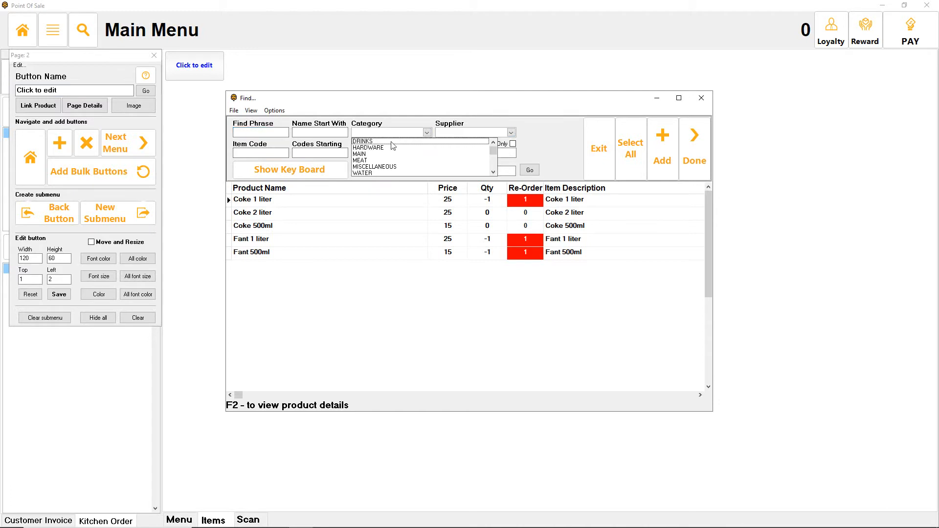
left_click(363, 160)
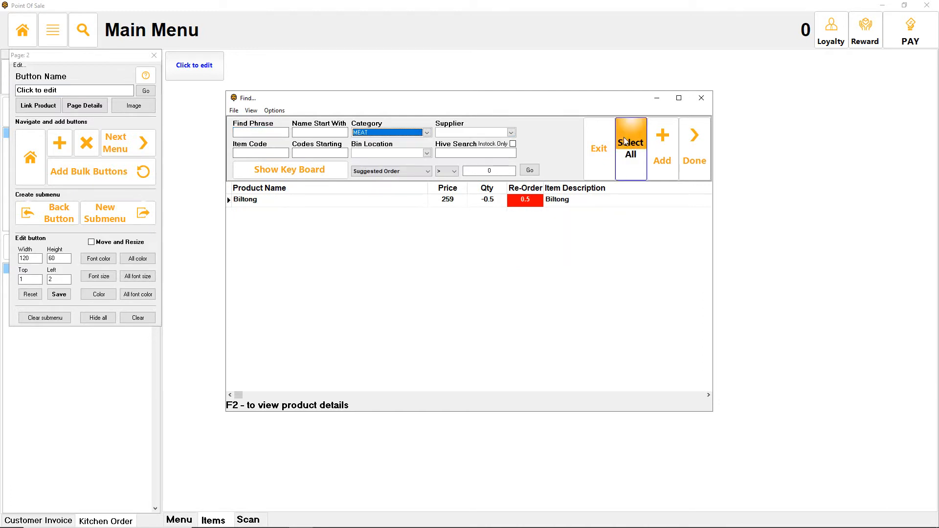
left_click(642, 149)
left_click(663, 147)
key("Return")
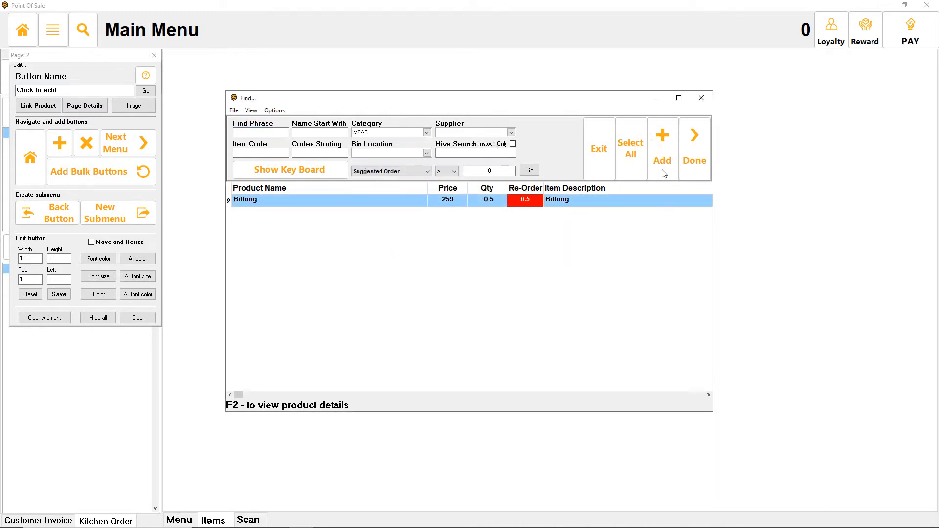
key("Return")
left_click(695, 148)
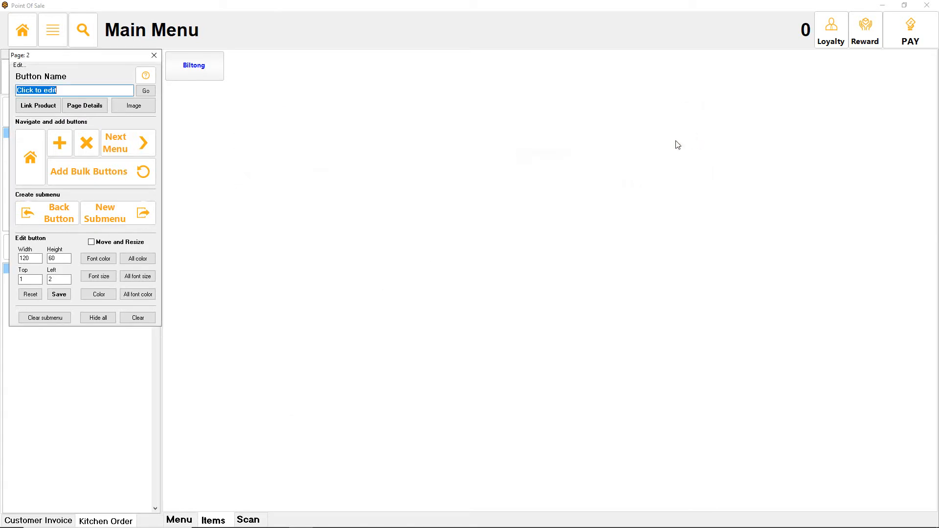
- Add a second button to the Meat page and set it as a back button
left_click(59, 143)
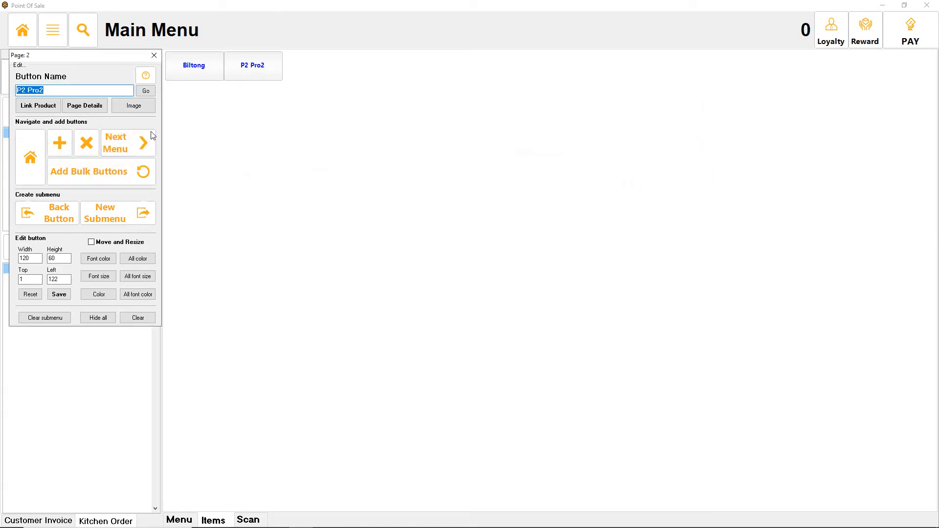
left_click(55, 213)
left_click(500, 283)
- Return to the main menu, open the Misc category's item page and start adding bulk buttons
left_click(41, 156)
left_click(394, 70)
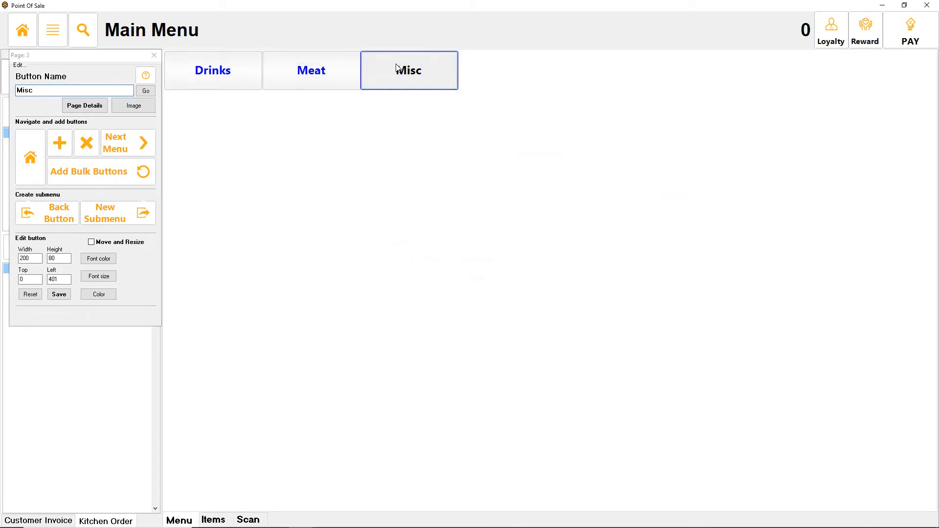
left_click(123, 142)
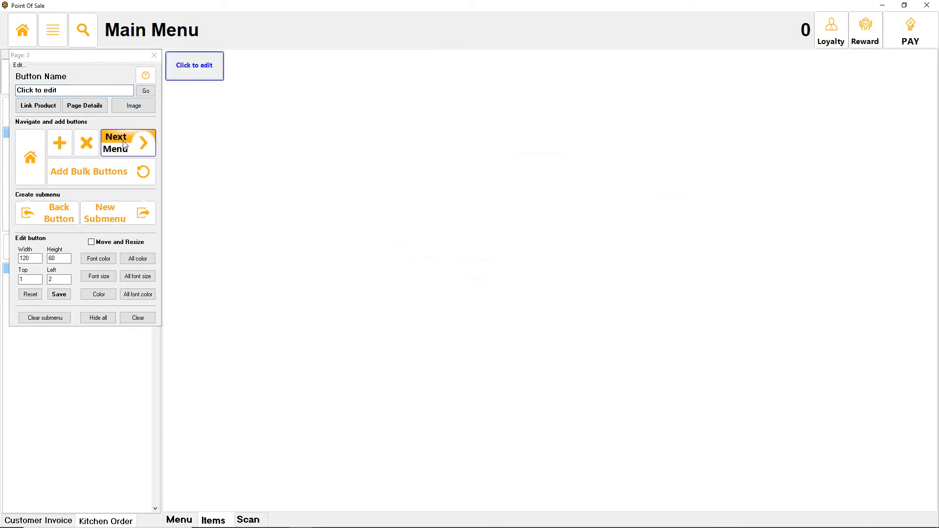
left_click(95, 181)
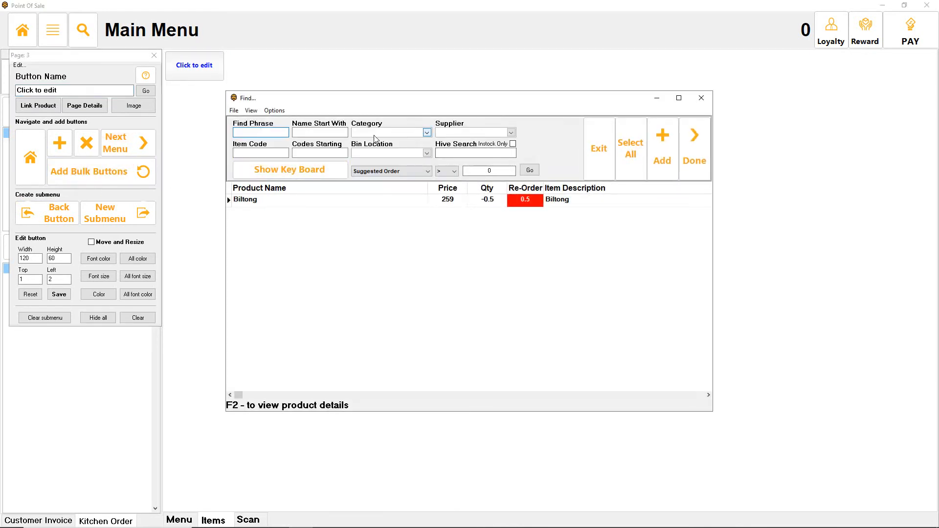
- Try filtering the product list on the MISCELLANEOUS category and on the WATER category
left_click(380, 133)
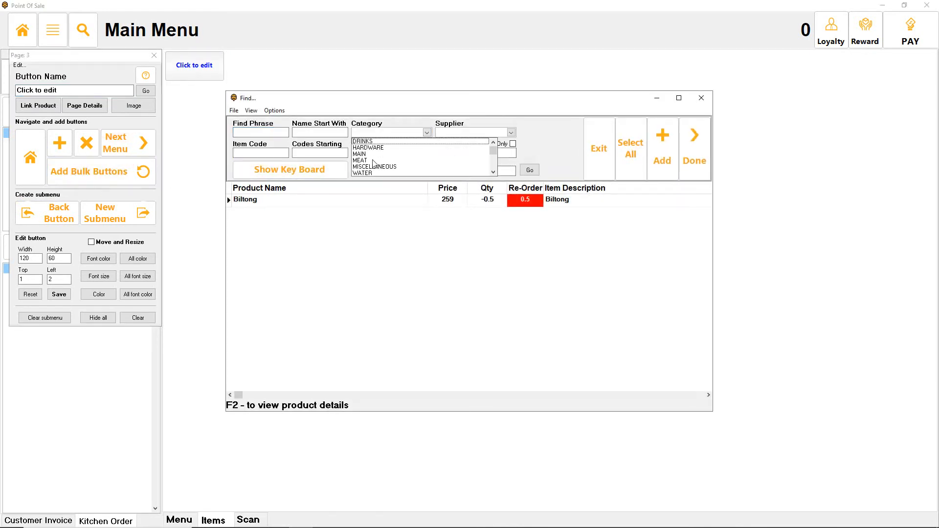
left_click(374, 166)
left_click(379, 133)
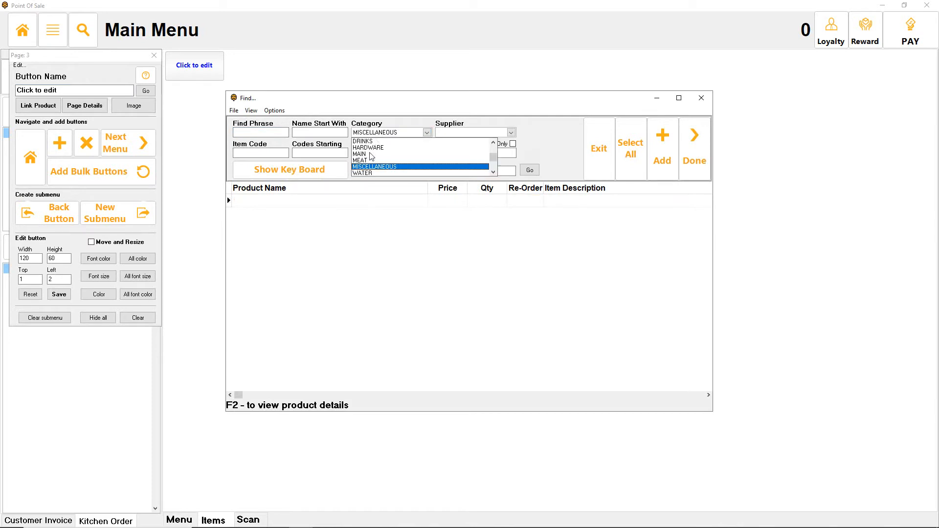
left_click(368, 174)
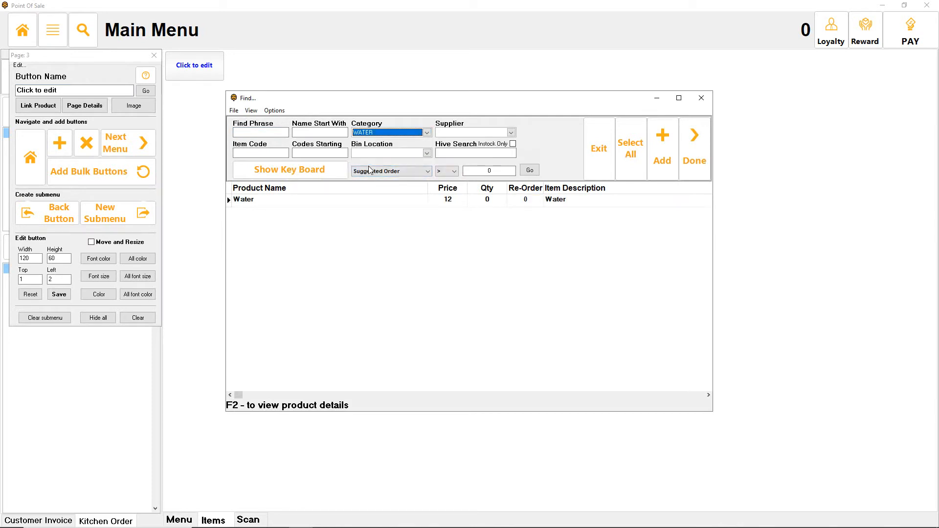
left_click(368, 133)
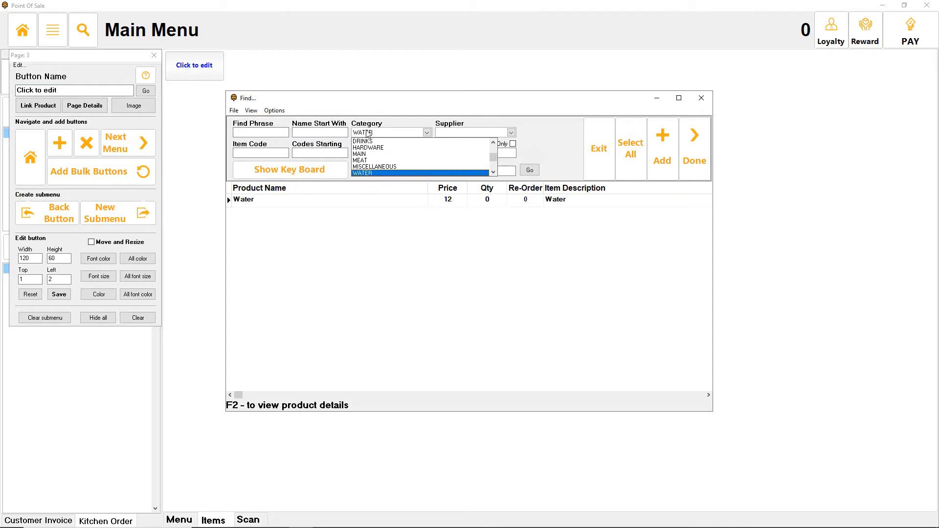
- List all products and replace the Misc page's placeholder with buttons for Rope and Water
left_click(251, 111)
left_click(260, 121)
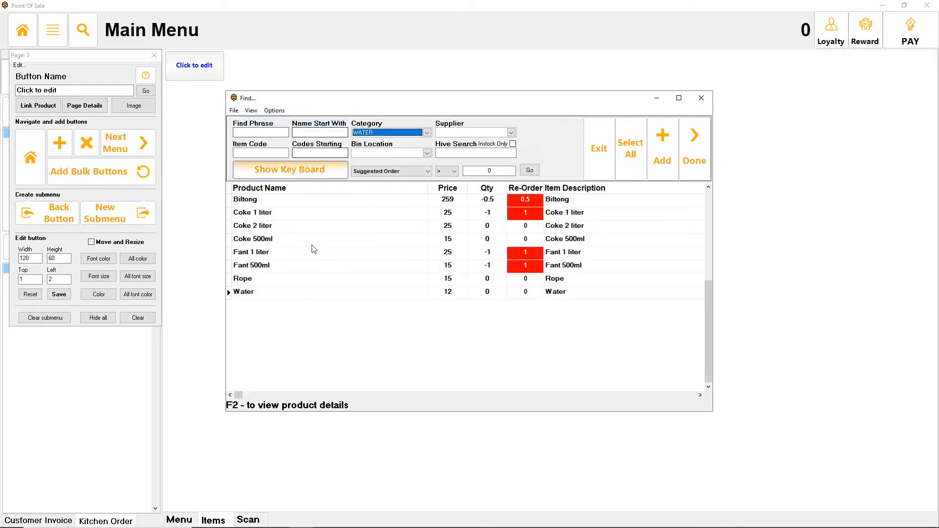
left_click(254, 291)
left_click(265, 278, "ctrl")
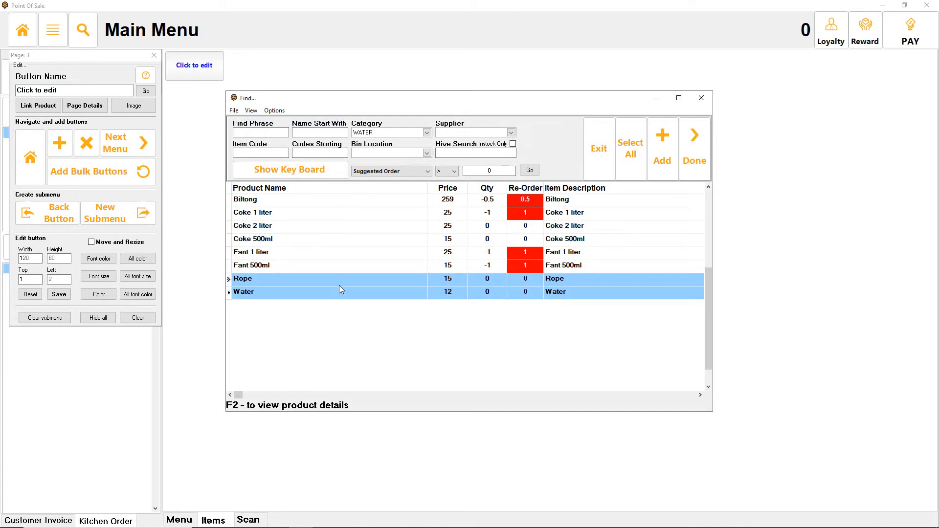
left_click(663, 149)
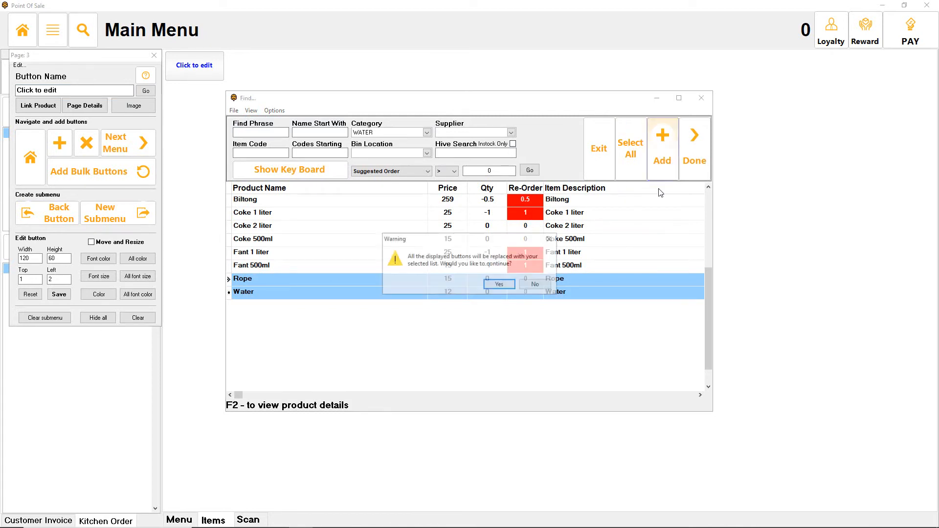
left_click(499, 284)
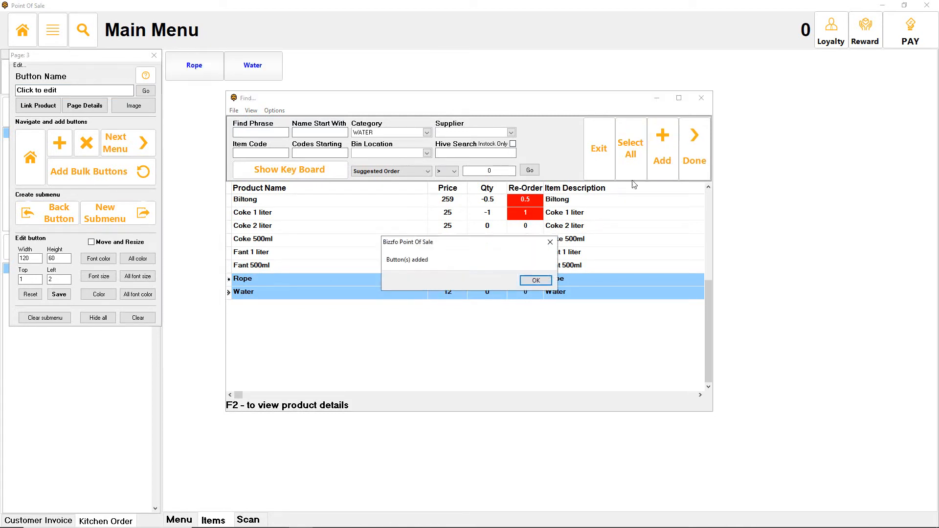
left_click(536, 280)
left_click(705, 135)
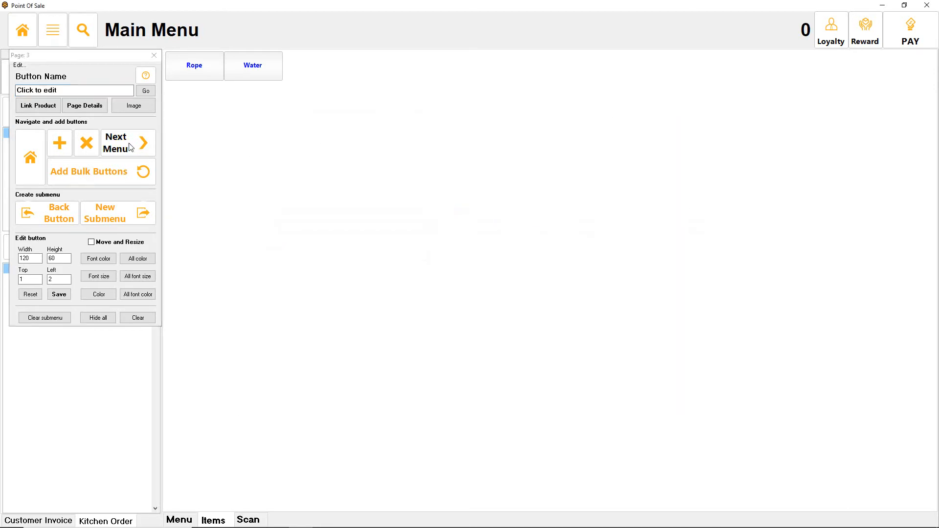
- Add a third button to the Misc page and set it as a back button
left_click(60, 142)
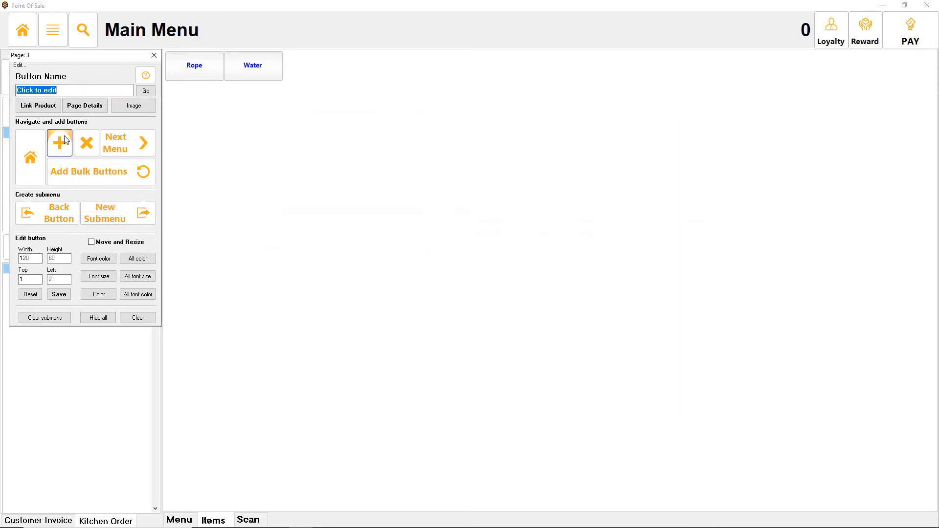
left_click(311, 77)
left_click(58, 212)
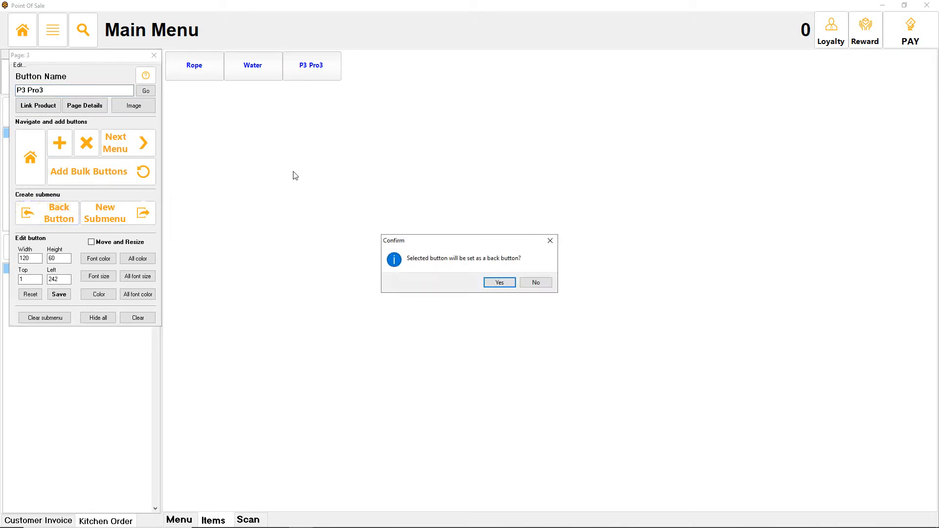
left_click(499, 283)
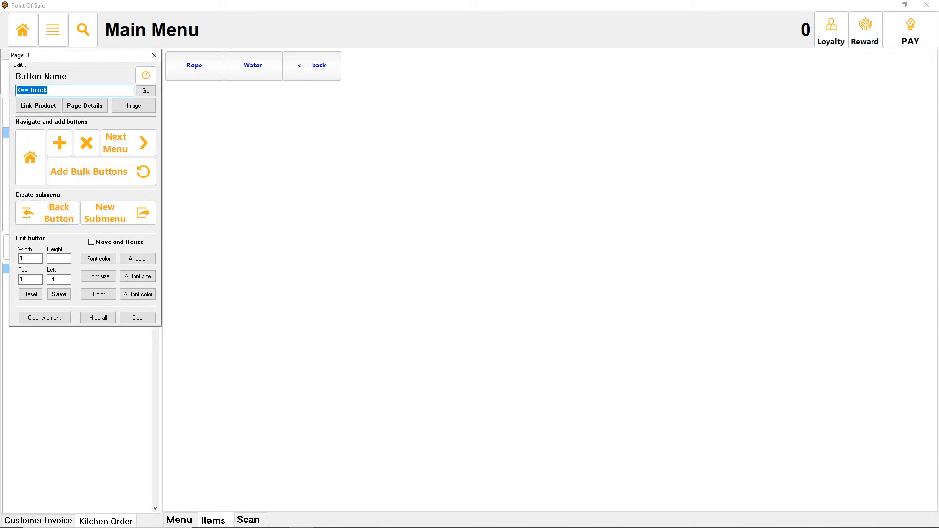
- Return to the main menu, open the Drinks item page and show the price on the Coke 1 liter button
left_click(29, 163)
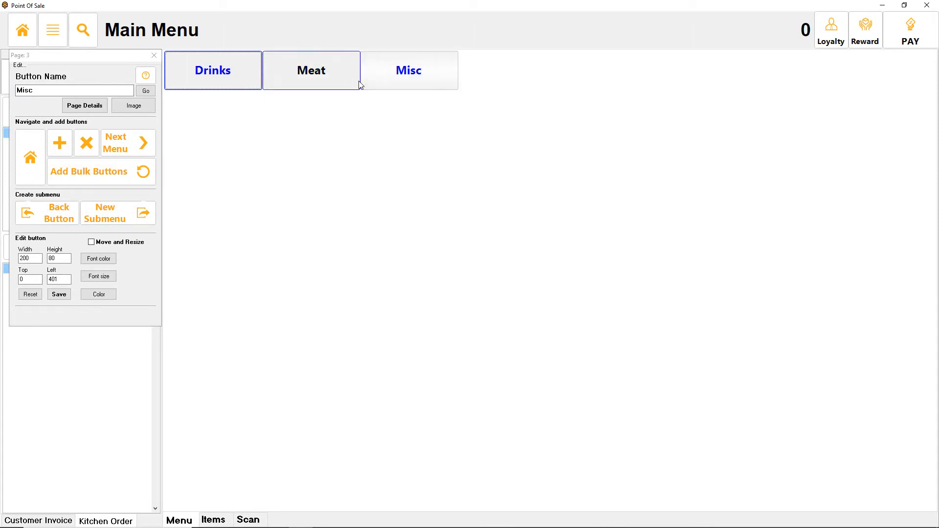
left_click(222, 79)
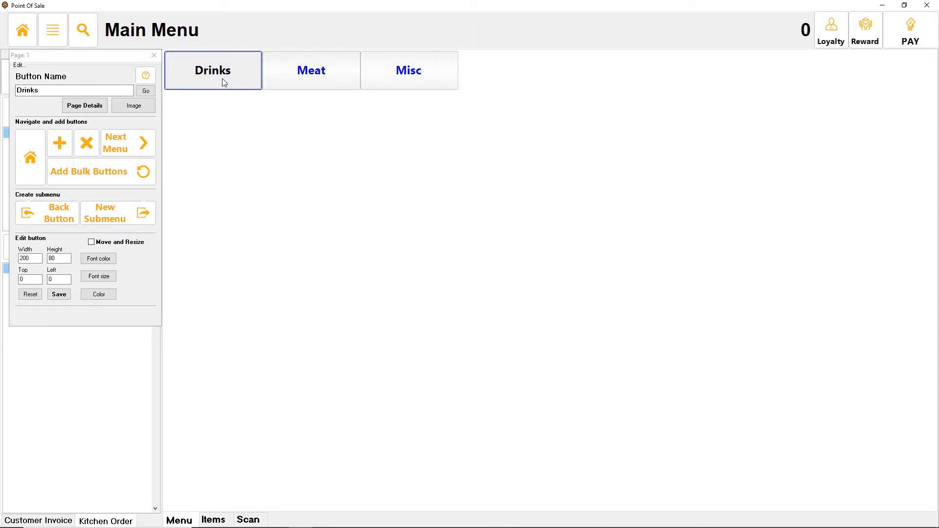
left_click(133, 140)
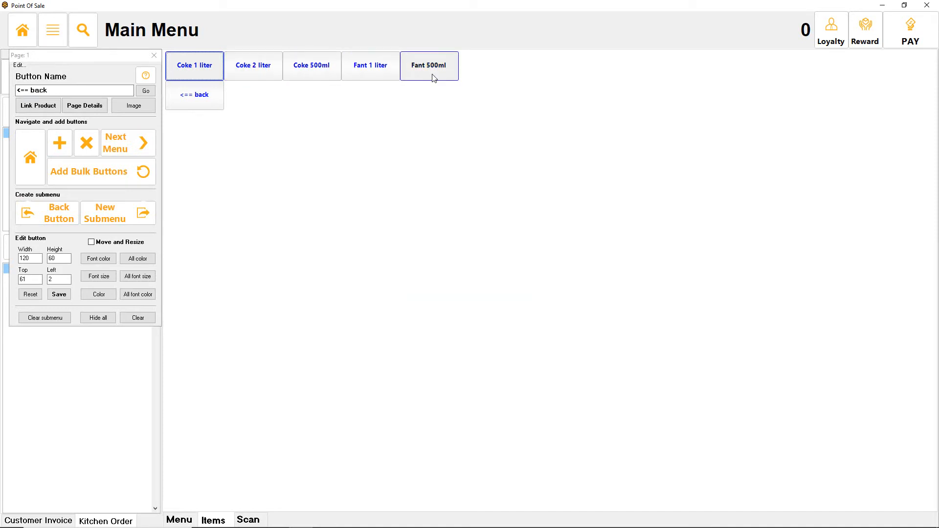
left_click(199, 69)
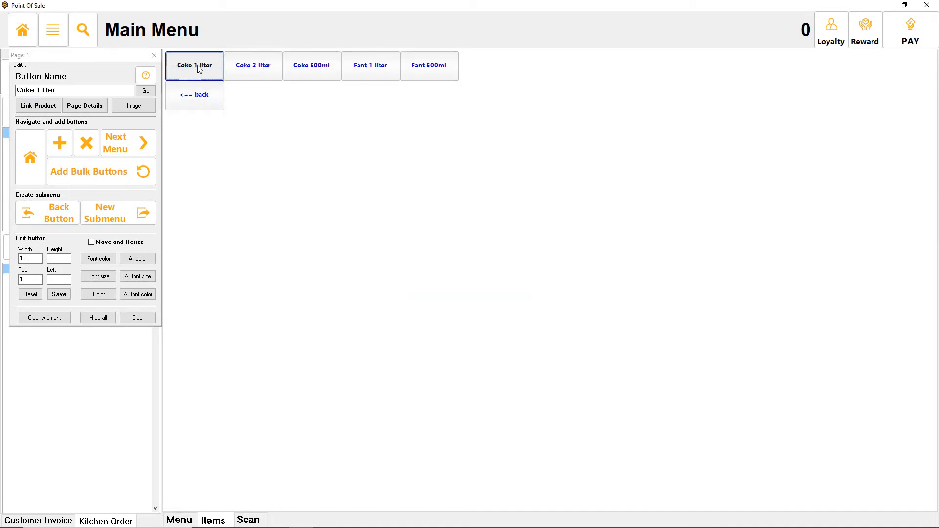
left_click(48, 110)
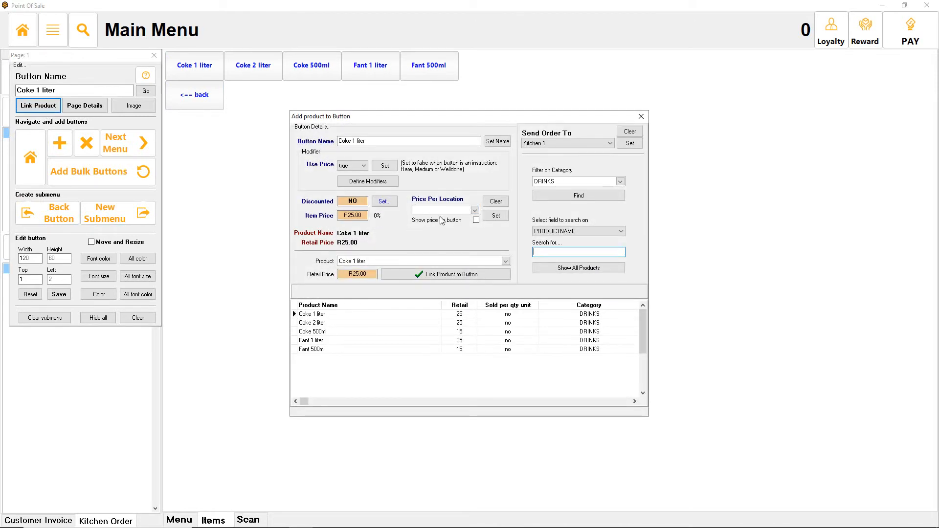
left_click(455, 212)
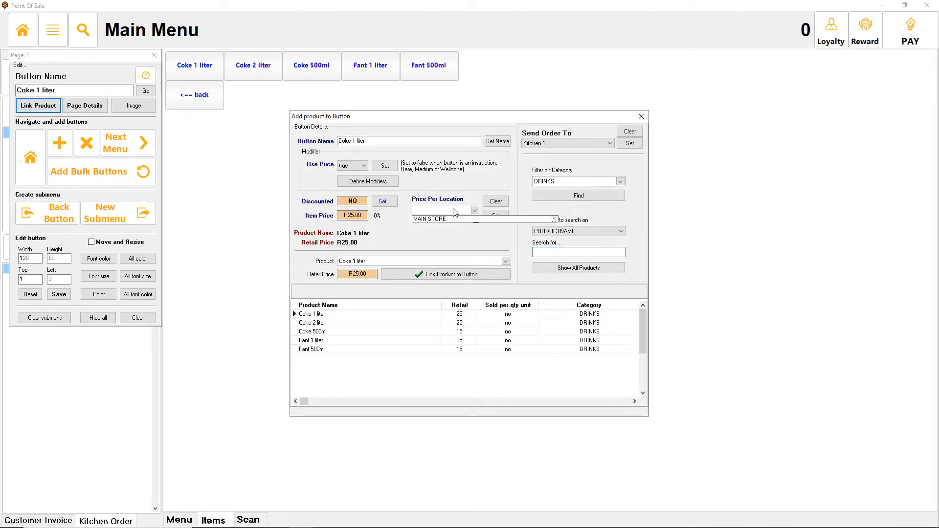
left_click(437, 218)
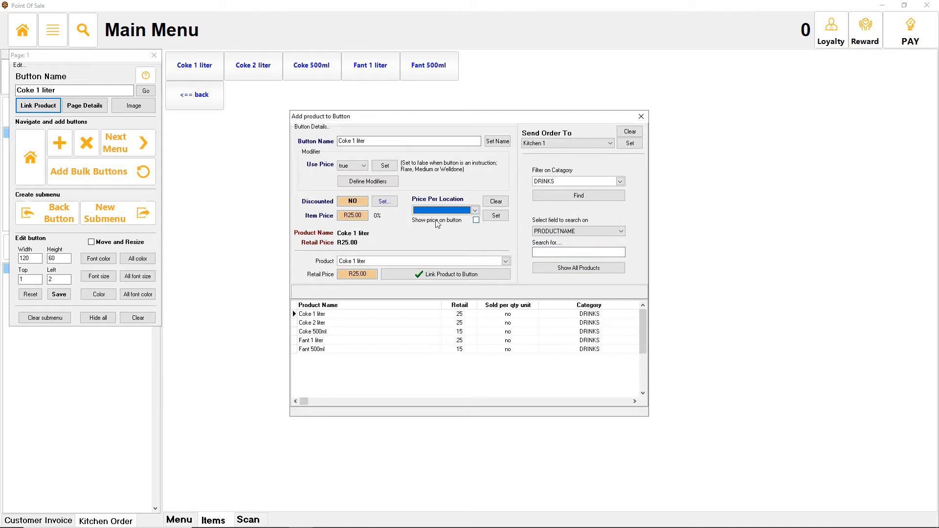
left_click(459, 220)
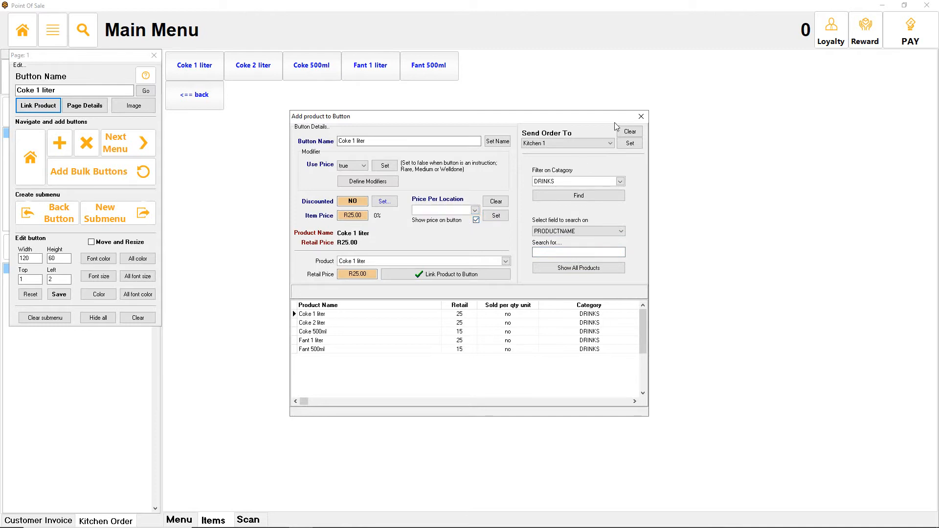
left_click(641, 116)
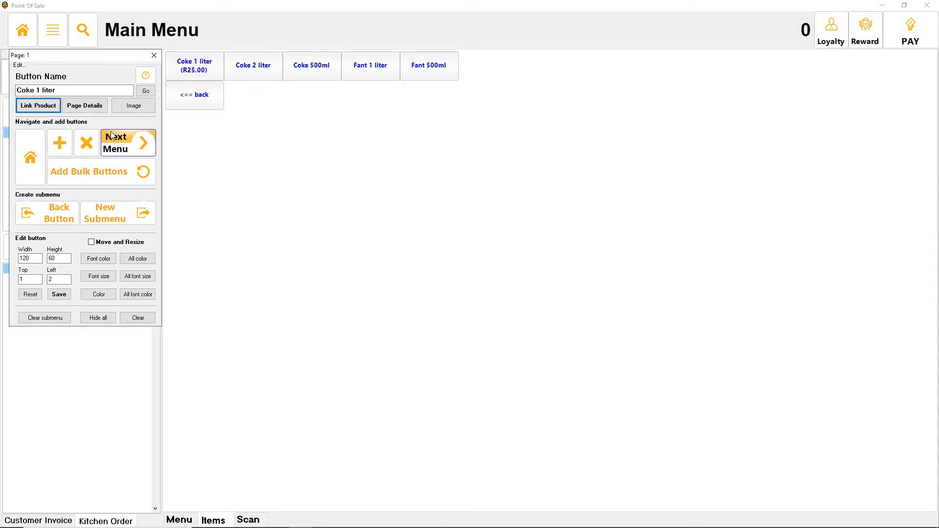
- Review the page 1 button details from the Drinks item page and again from the main menu
left_click(88, 106)
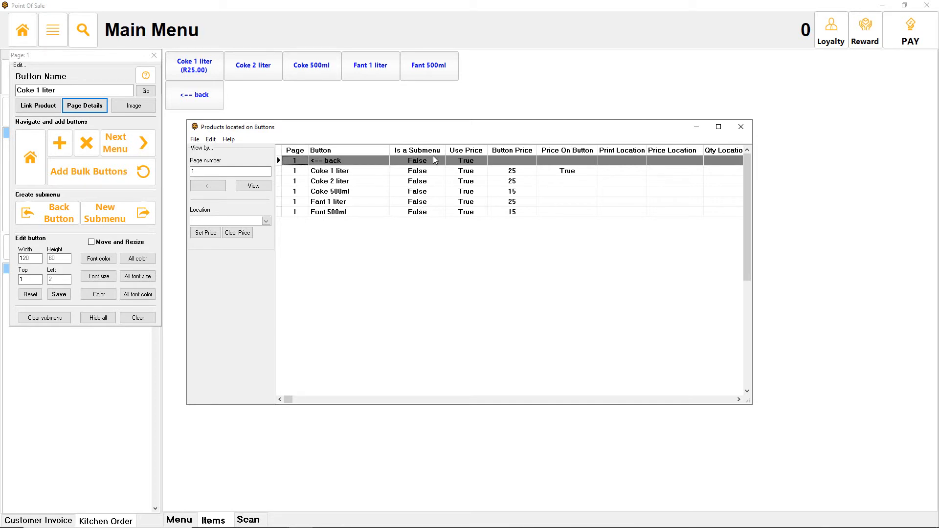
left_click(741, 127)
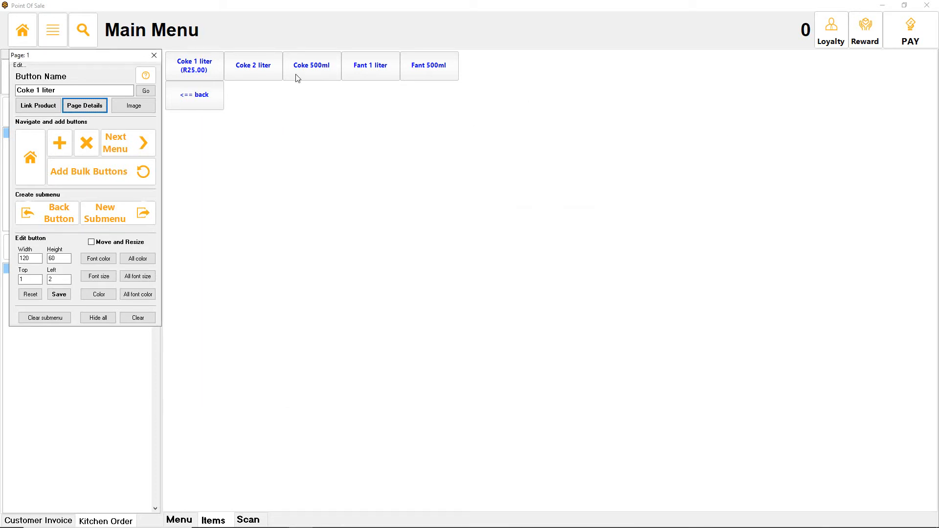
left_click(33, 137)
left_click(84, 105)
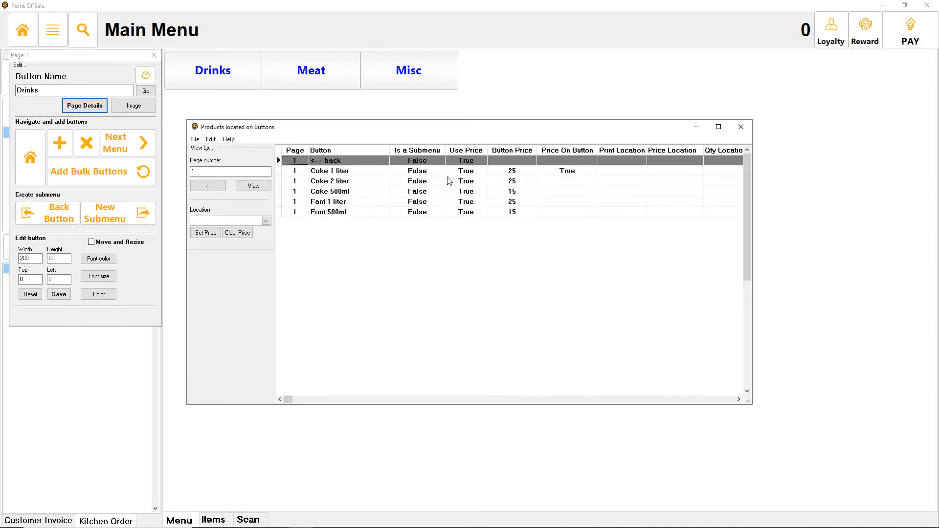
left_click(741, 126)
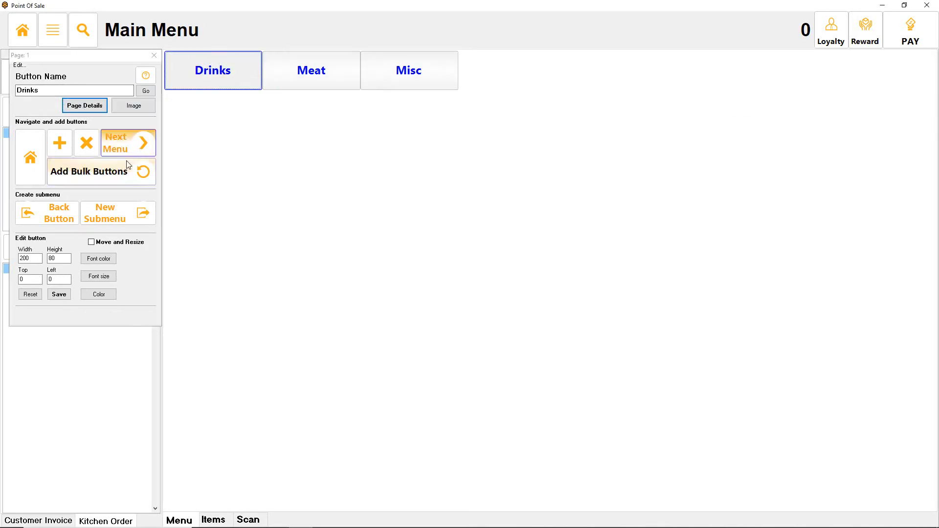
- Reopen the Drinks item page and add a new button named Meat
left_click(125, 143)
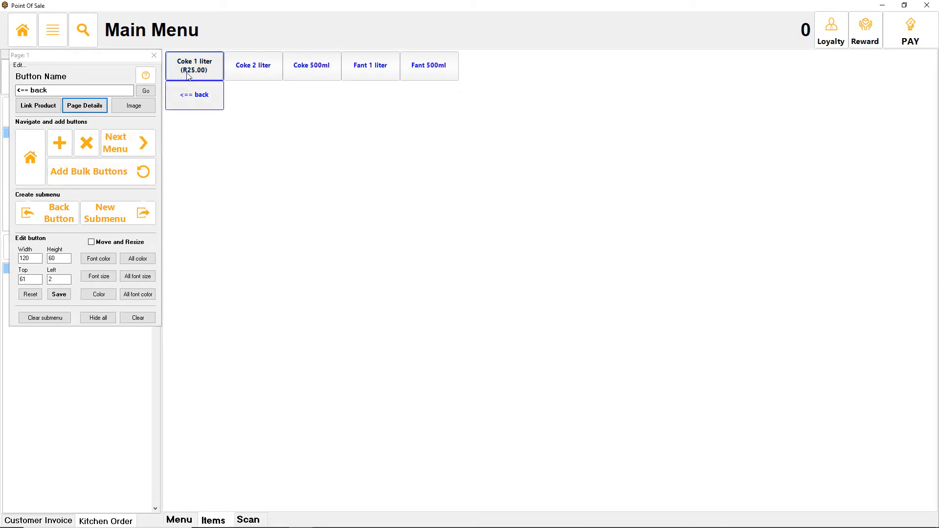
left_click(61, 148)
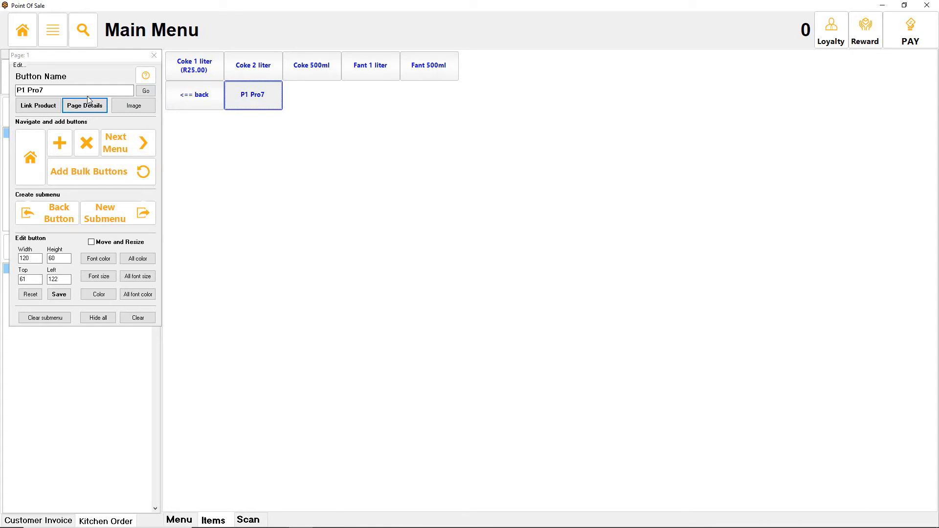
left_click_drag(47, 91, 15, 92)
type("Meat")
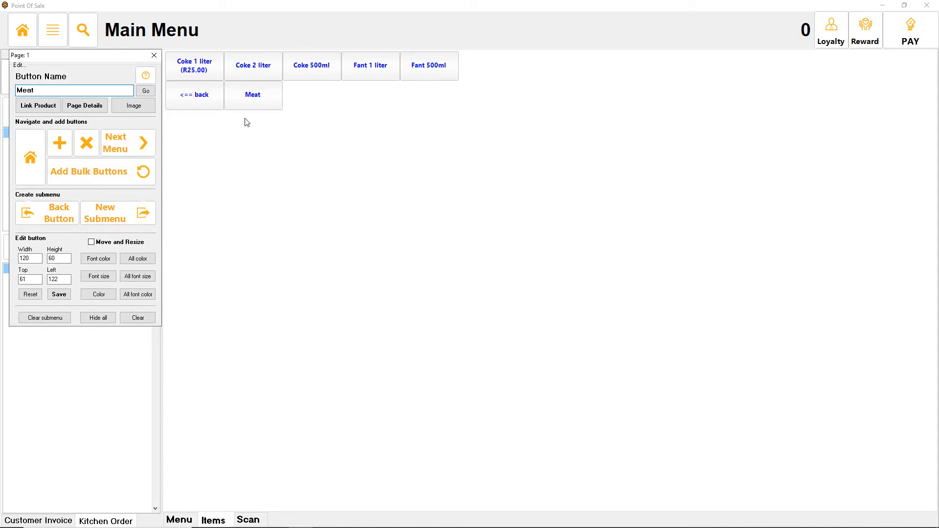
- Colour the Meat button on the Drinks page green and create a submenu from it
left_click(263, 105)
left_click(98, 295)
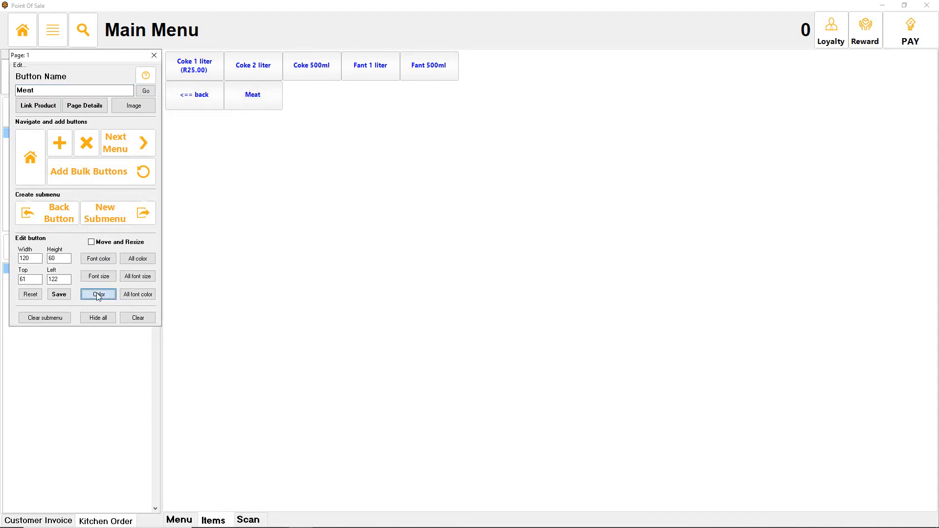
left_click(449, 173)
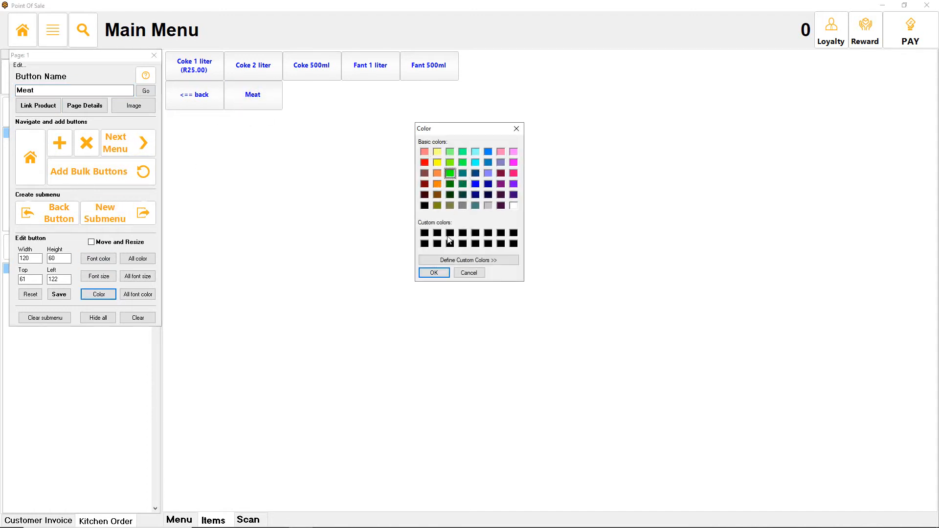
left_click(434, 273)
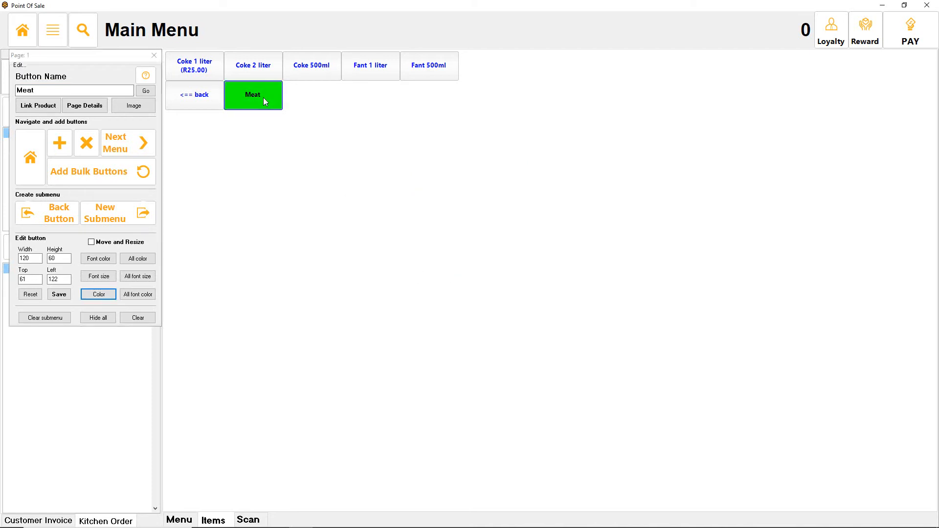
left_click(125, 218)
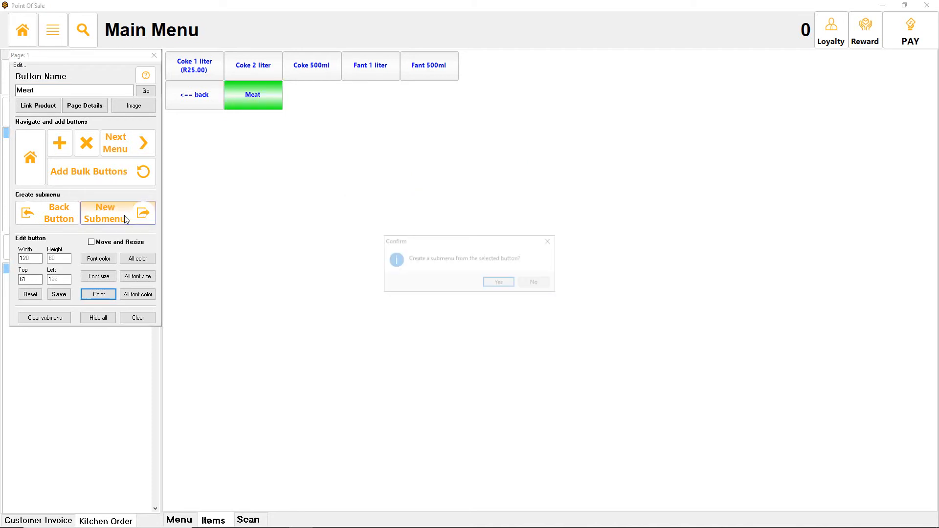
left_click(494, 282)
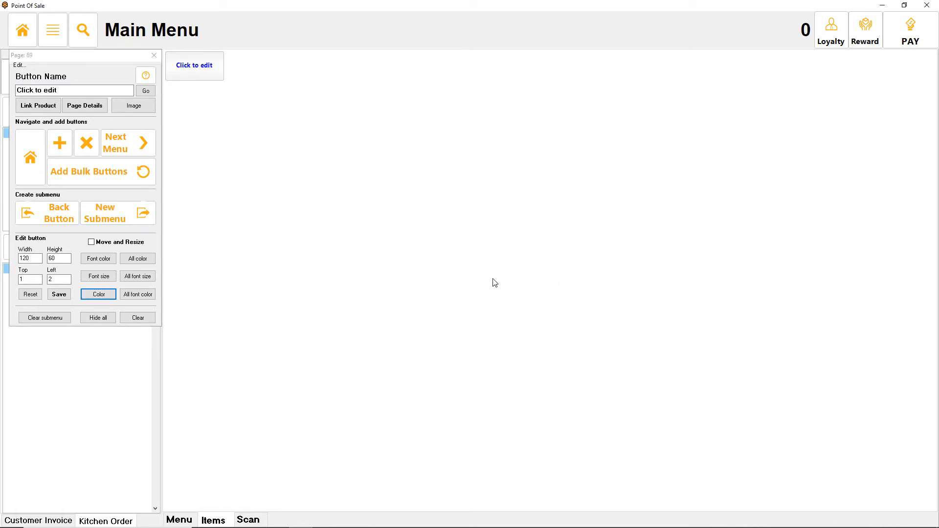
- Link the new submenu's placeholder button to Biltong from the MEAT category and rename the button to match
left_click(39, 107)
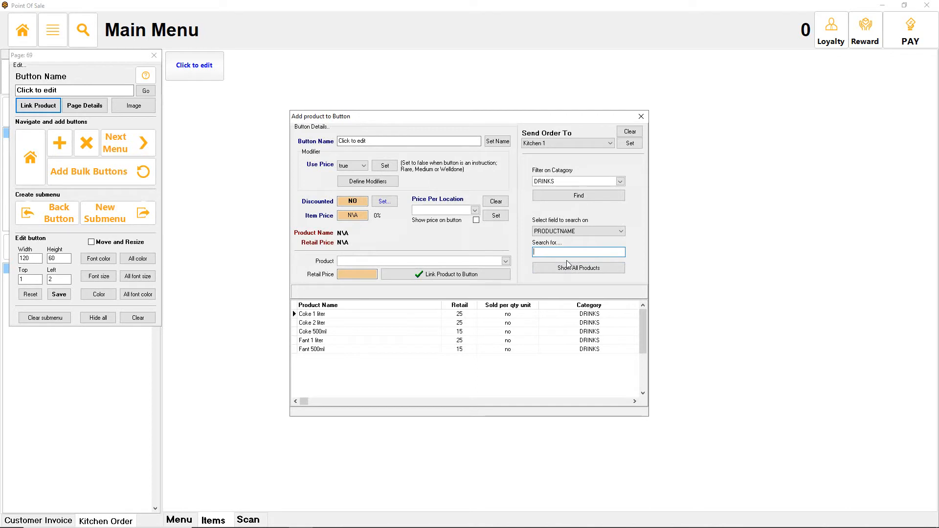
left_click(571, 182)
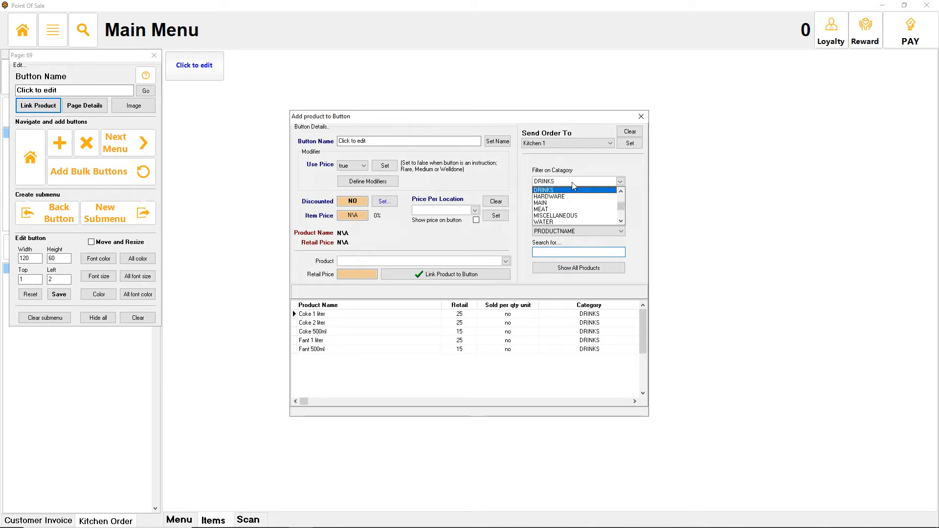
left_click(558, 209)
double_click(327, 316)
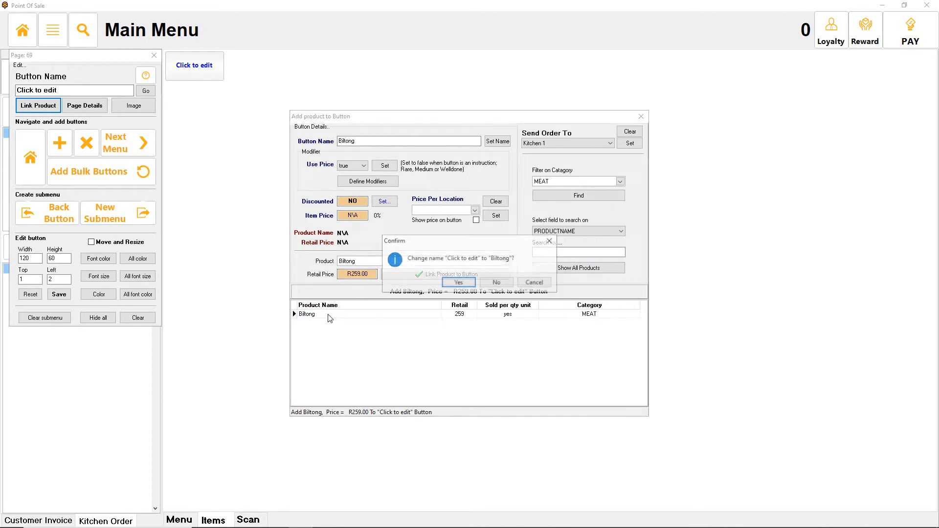
left_click(458, 282)
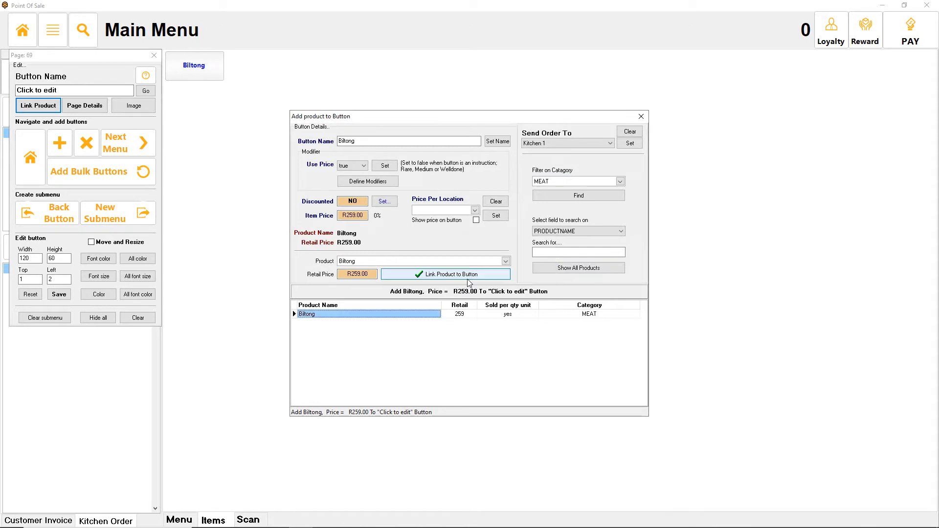
left_click(641, 117)
- Add a second button beside Biltong in the submenu and set it as a back button
left_click(59, 143)
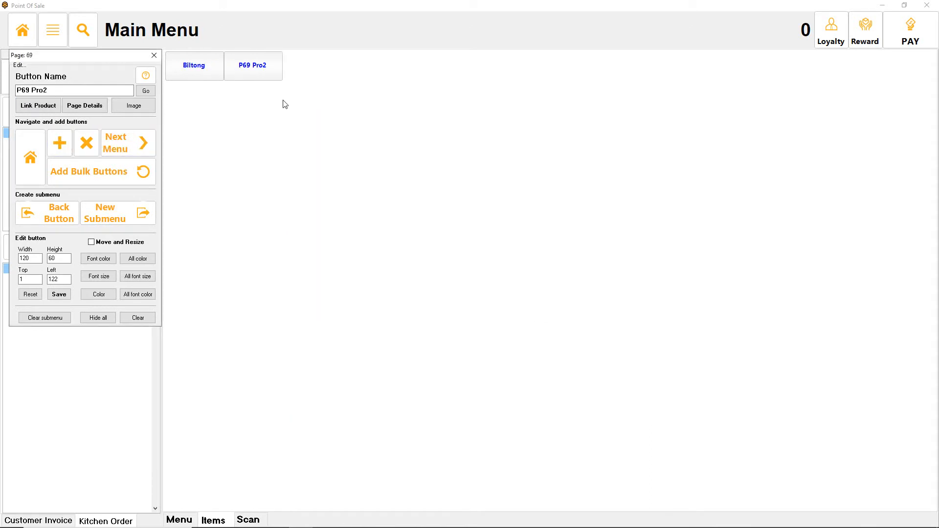
left_click(245, 73)
left_click(47, 213)
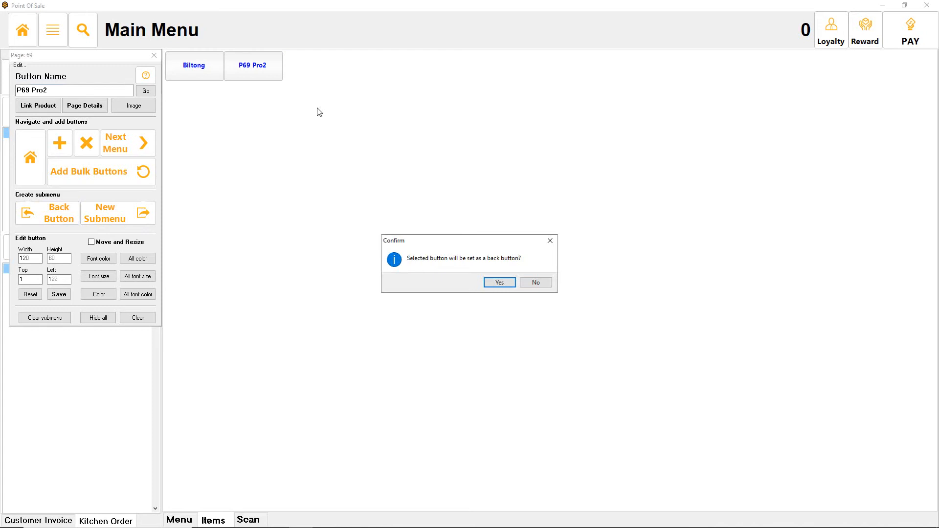
left_click(499, 283)
- Return to the Drinks item page through the main menu and examine the Meat submenu's entry in the page details
left_click(28, 151)
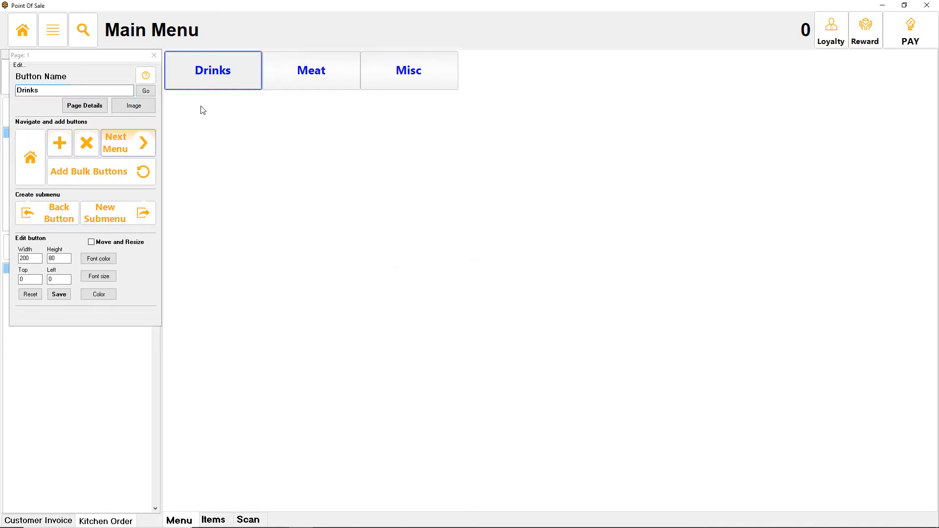
left_click(120, 142)
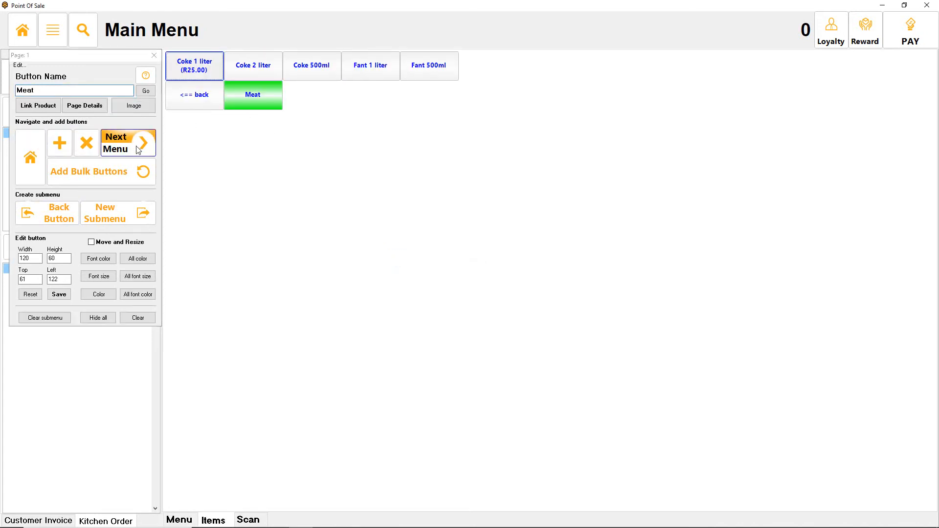
left_click(259, 102)
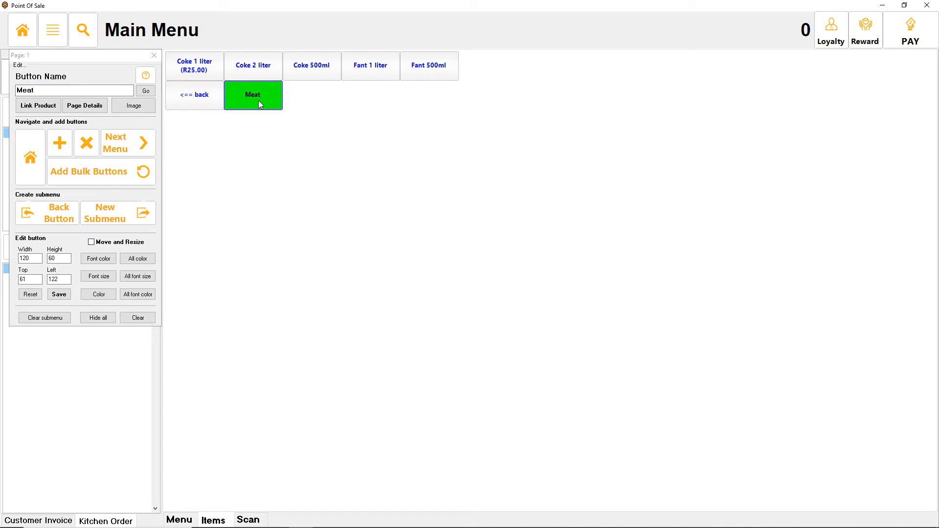
left_click(85, 106)
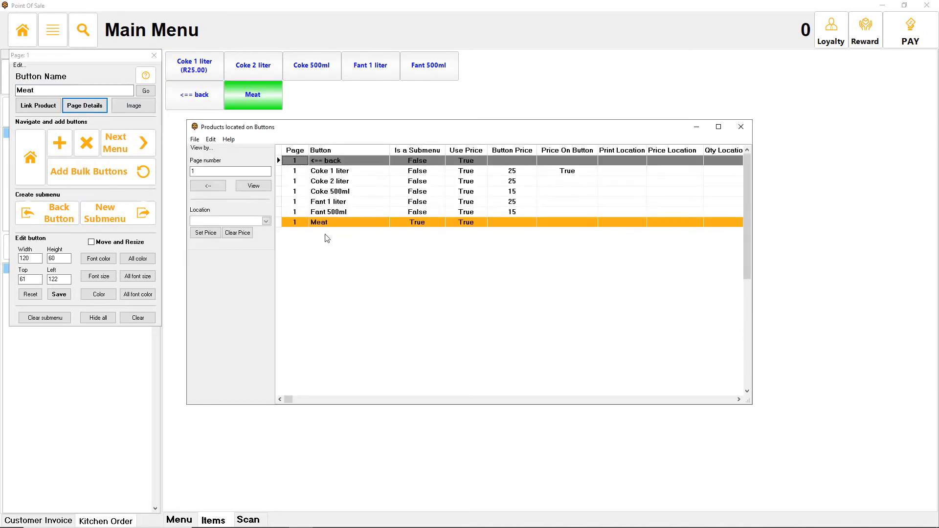
left_click(329, 225)
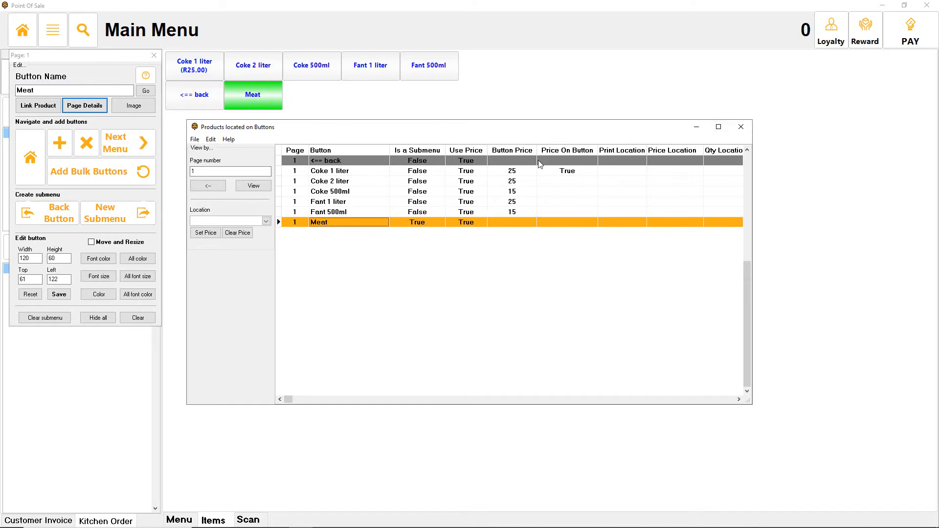
- Turn on showing the price for all buttons on the Drinks item page and close the page details
left_click(477, 181)
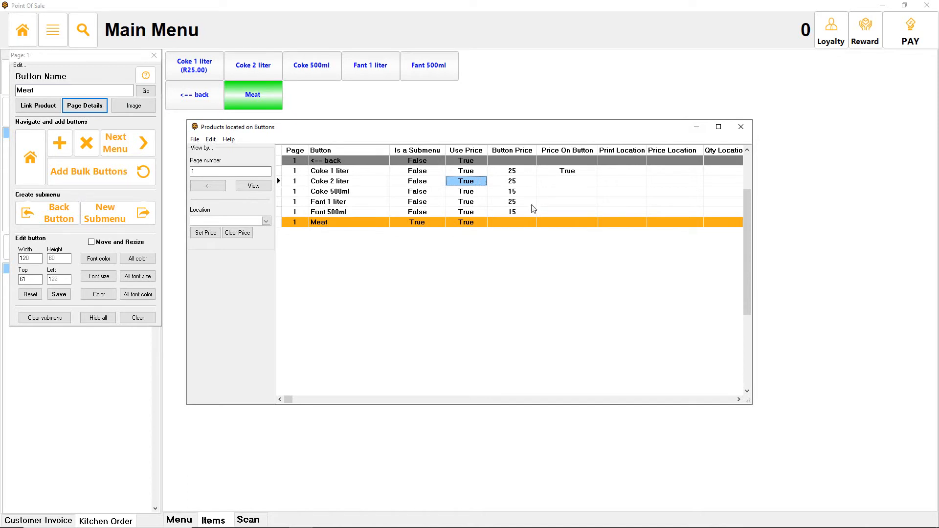
left_click(571, 173)
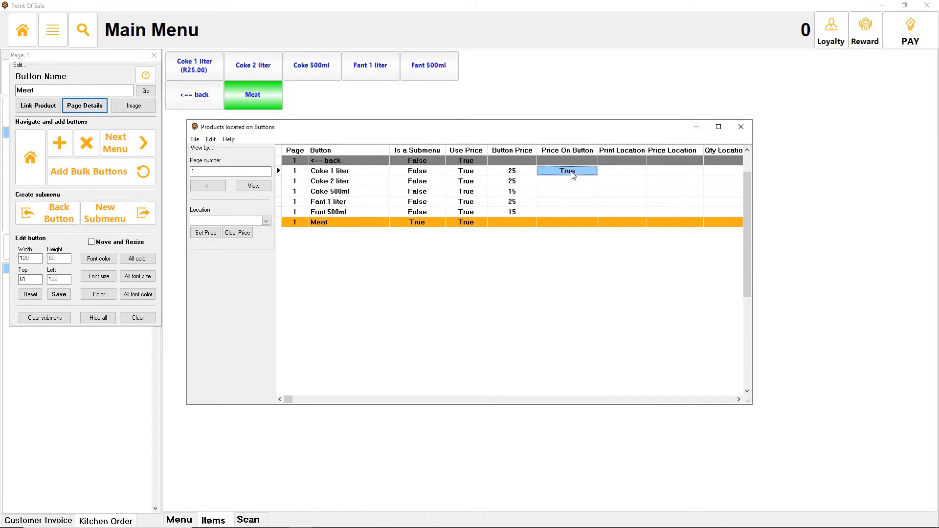
left_click(473, 181)
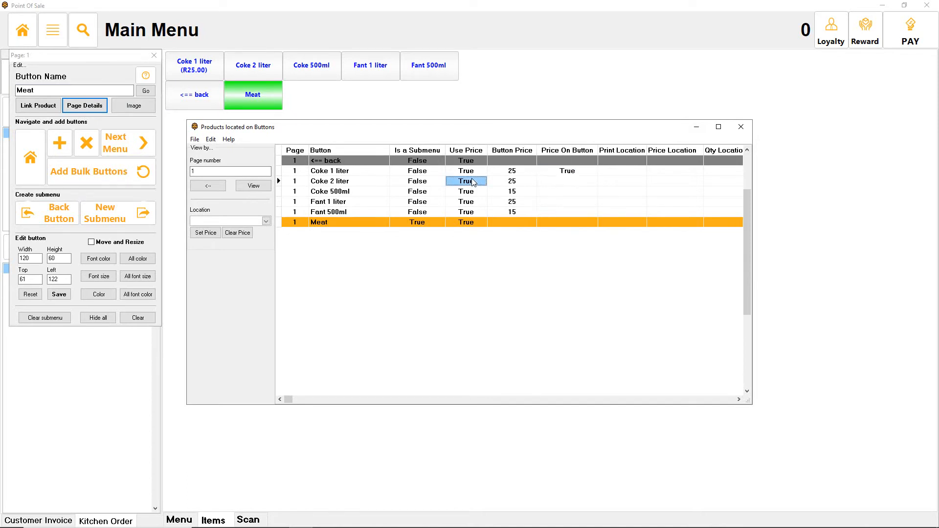
right_click(473, 181)
mouse_move(485, 190)
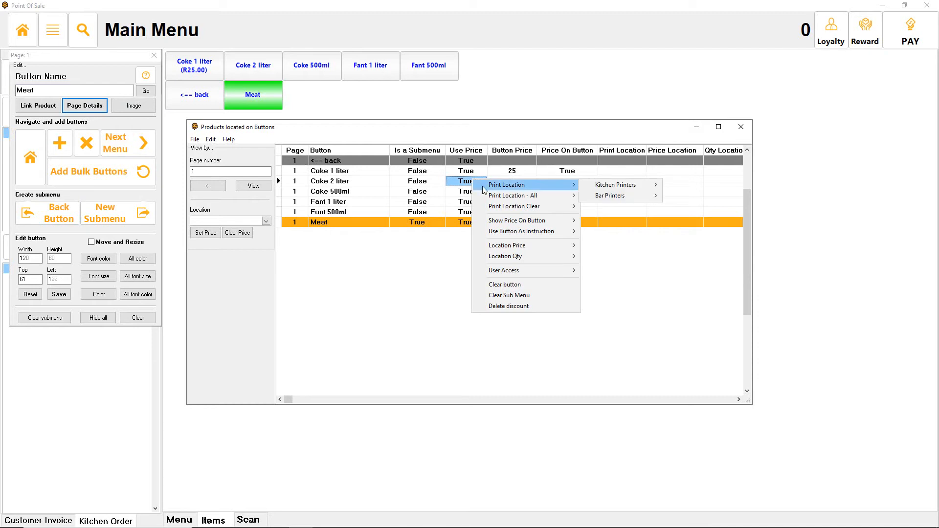
mouse_move(492, 223)
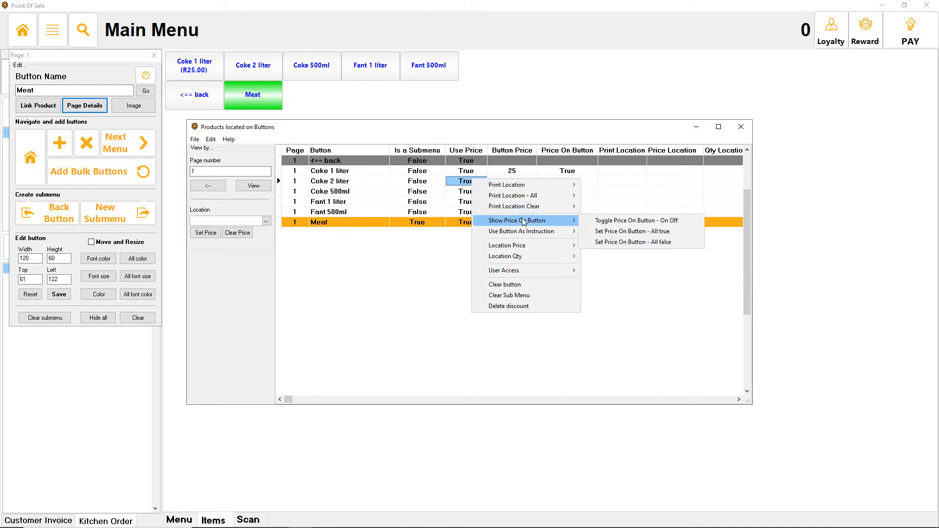
left_click(597, 232)
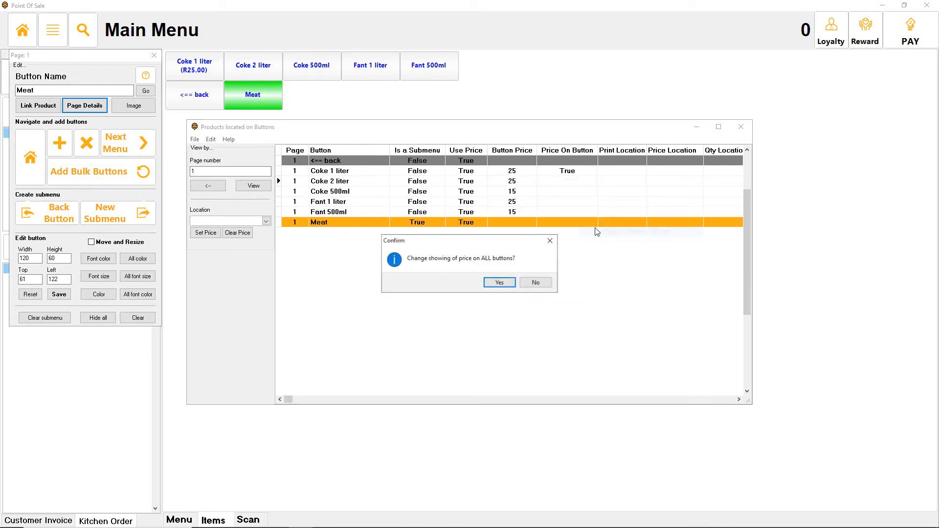
left_click(503, 284)
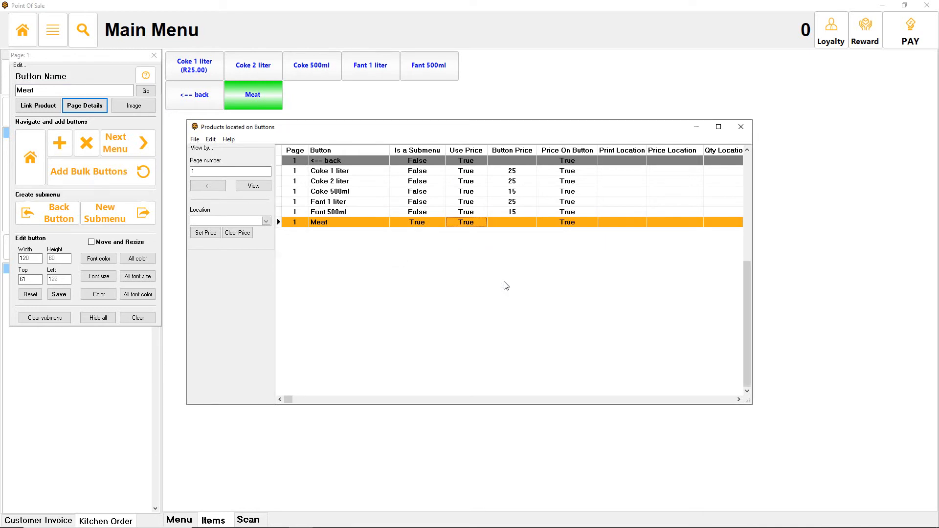
left_click(741, 127)
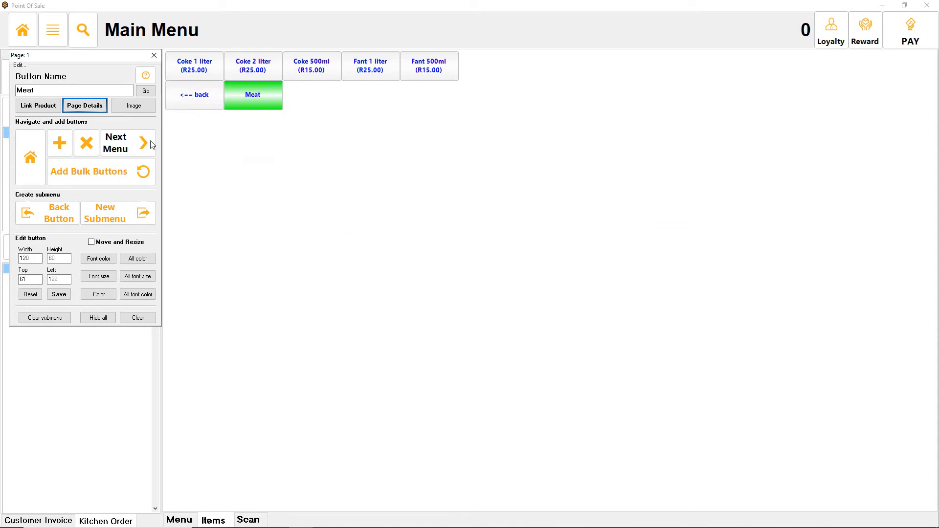
- In the Drinks item page's details, set the print location of Coke 1 liter to the Kitchen 1 printer
left_click(84, 105)
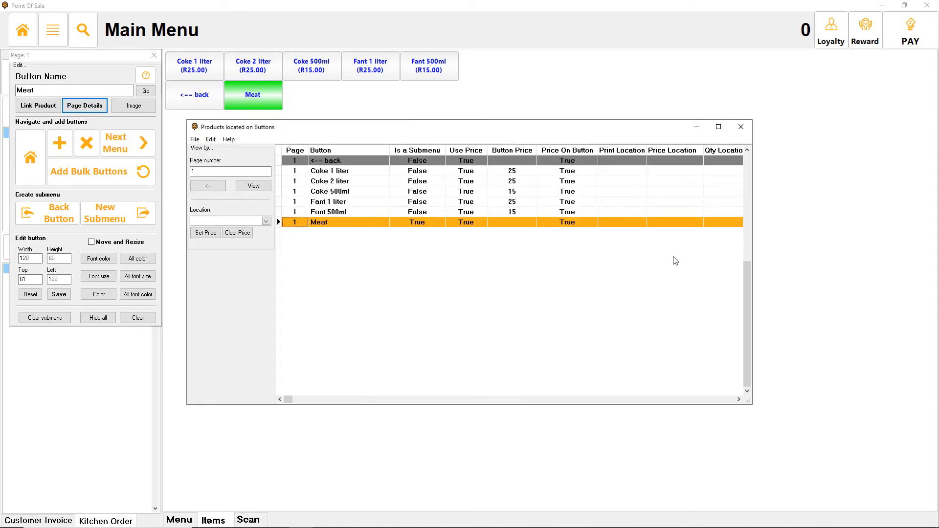
left_click(623, 171)
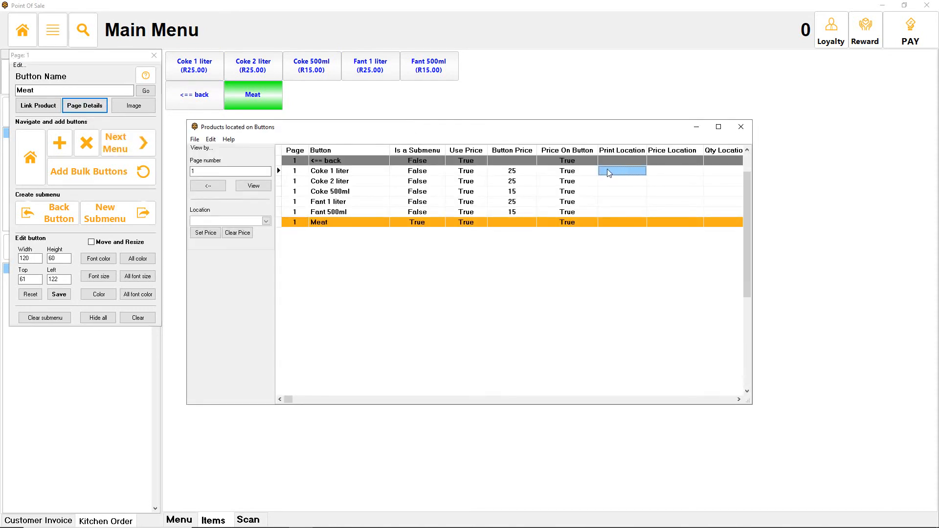
right_click(615, 173)
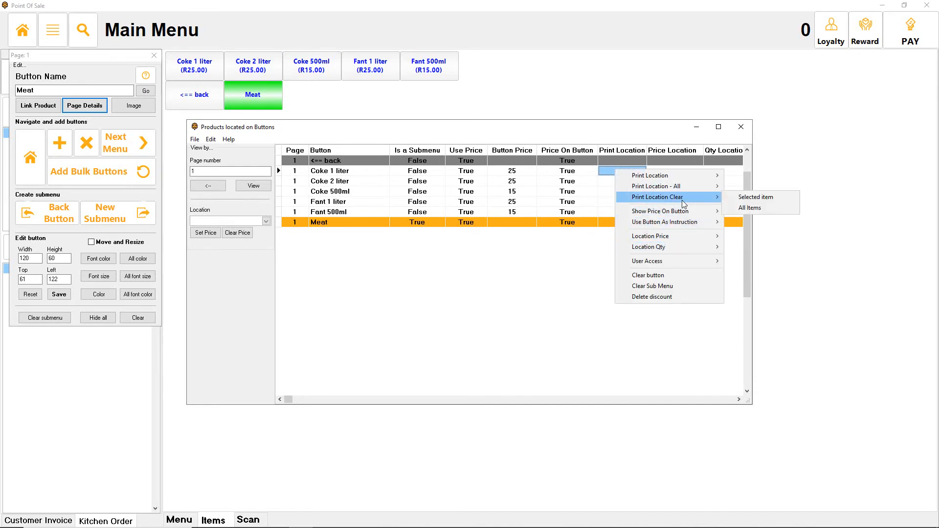
mouse_move(683, 175)
mouse_move(775, 177)
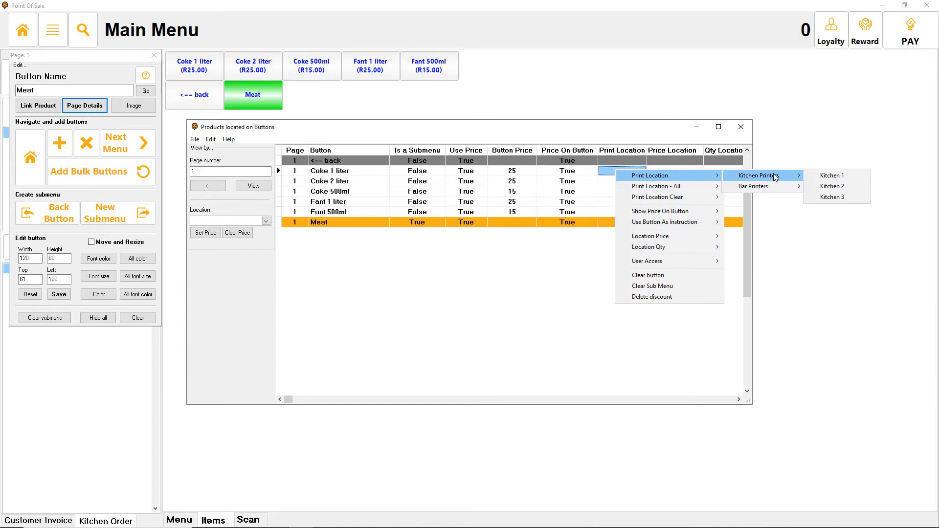
left_click(839, 175)
- Set the print location of all buttons on the page to Kitchen 1 and close the page details
right_click(621, 174)
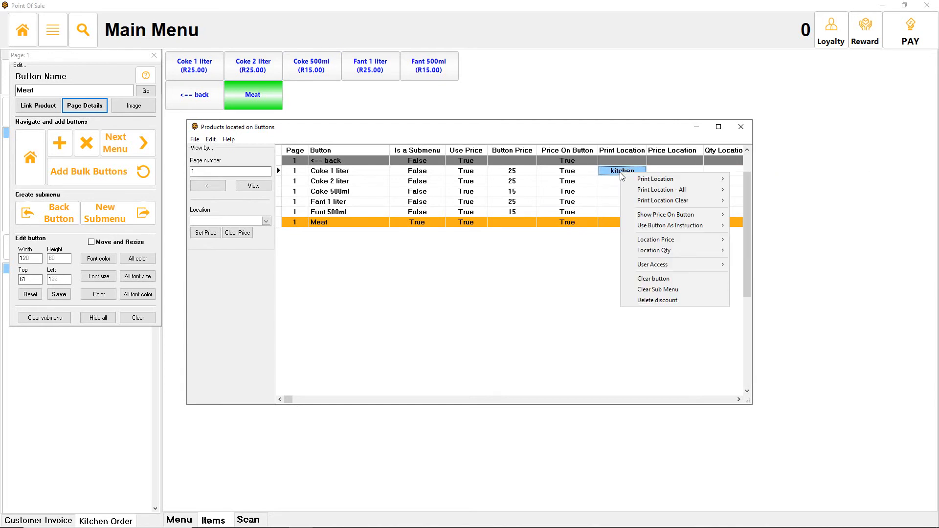
mouse_move(677, 190)
mouse_move(807, 195)
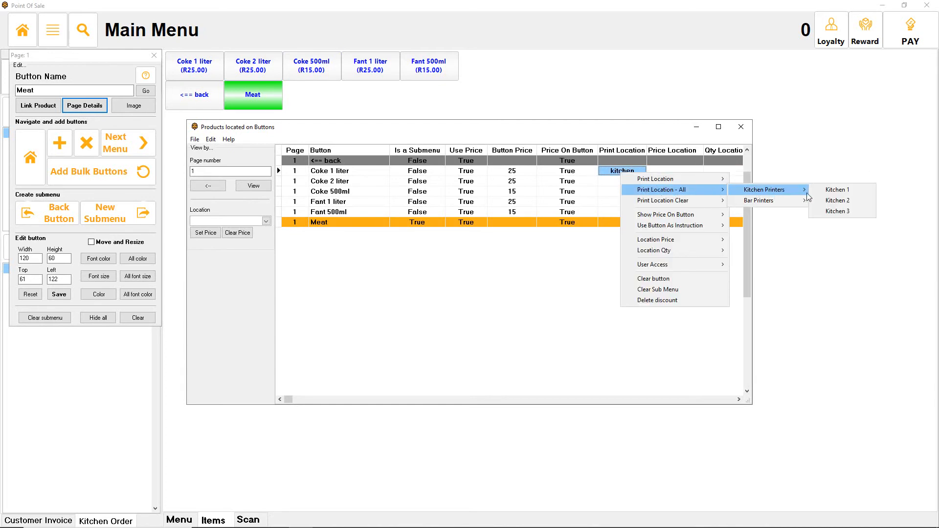
left_click(837, 189)
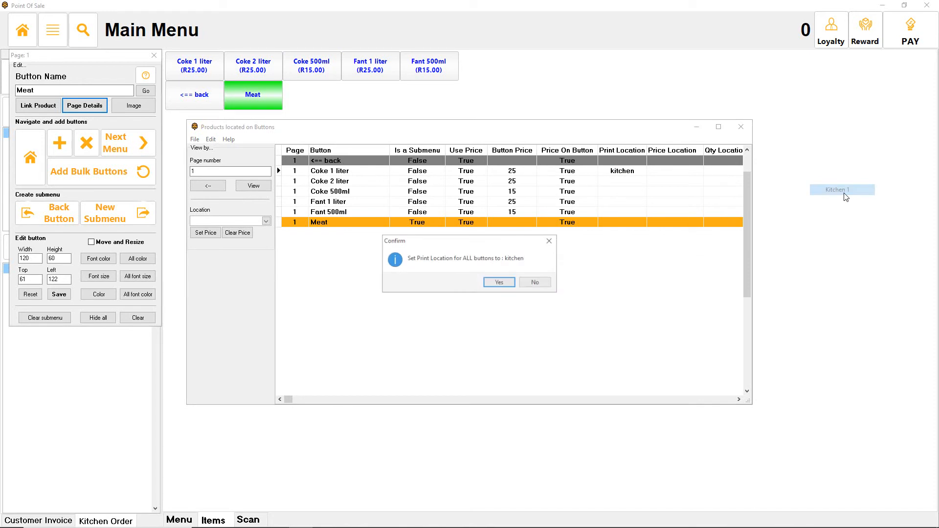
left_click(490, 284)
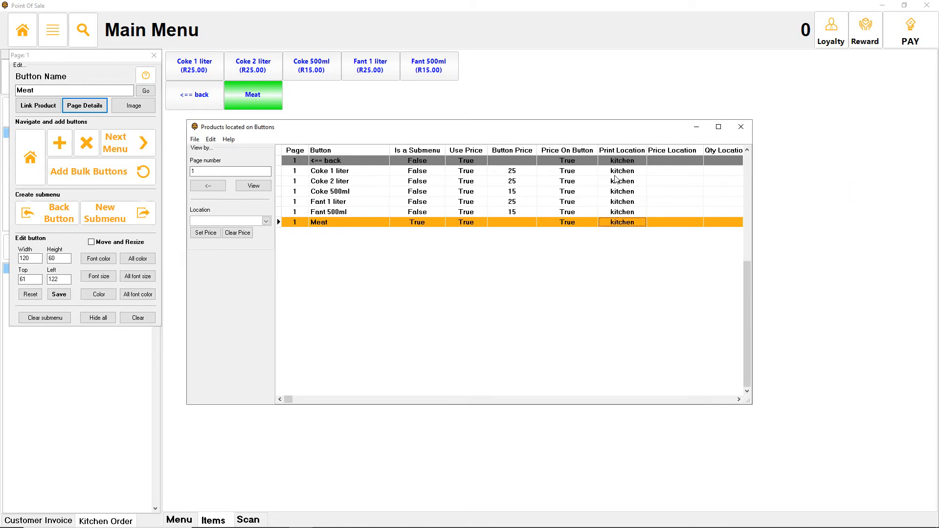
left_click(741, 127)
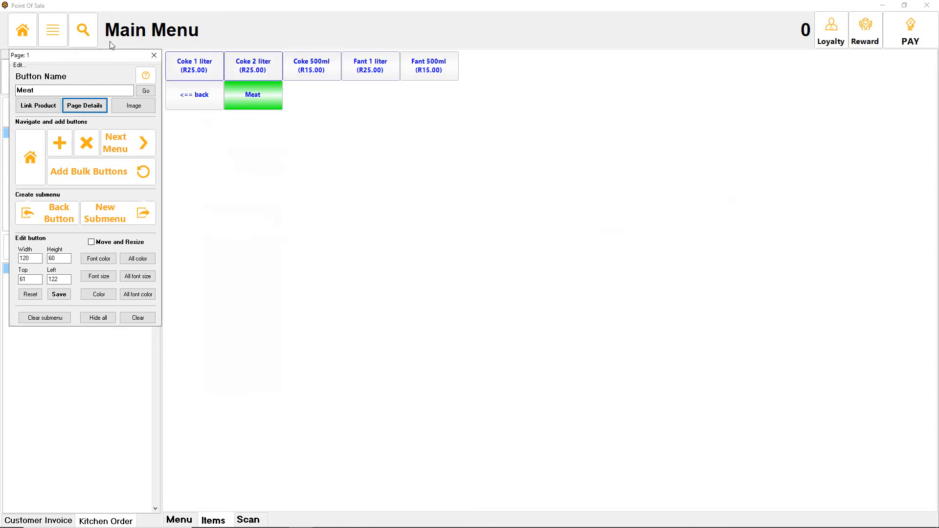
- Leave the touch interface and open the program options' printing settings, entering the login password
left_click(14, 31)
left_click(435, 364)
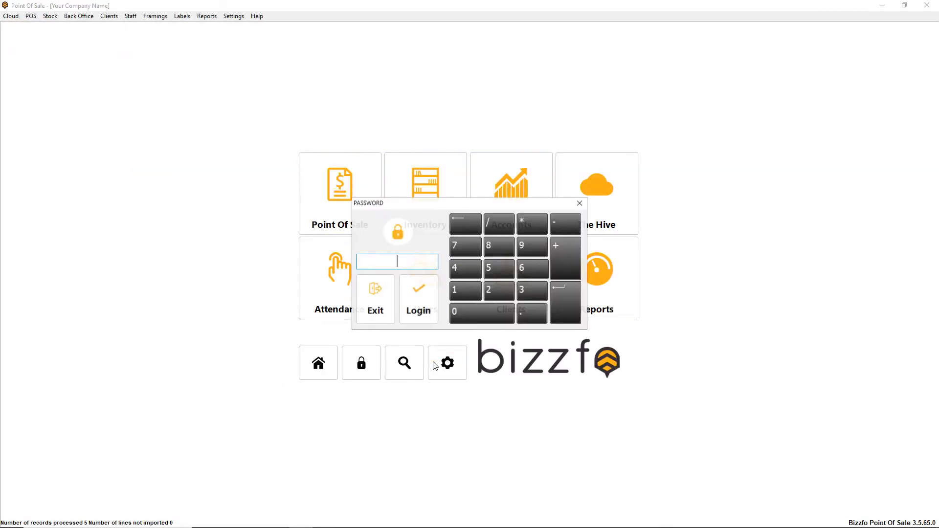
type("1")
key("Return")
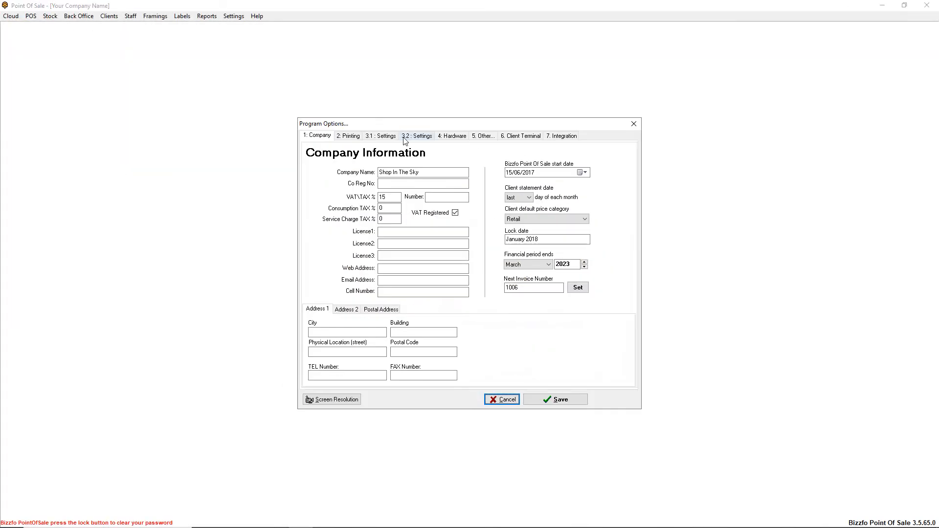
left_click(347, 137)
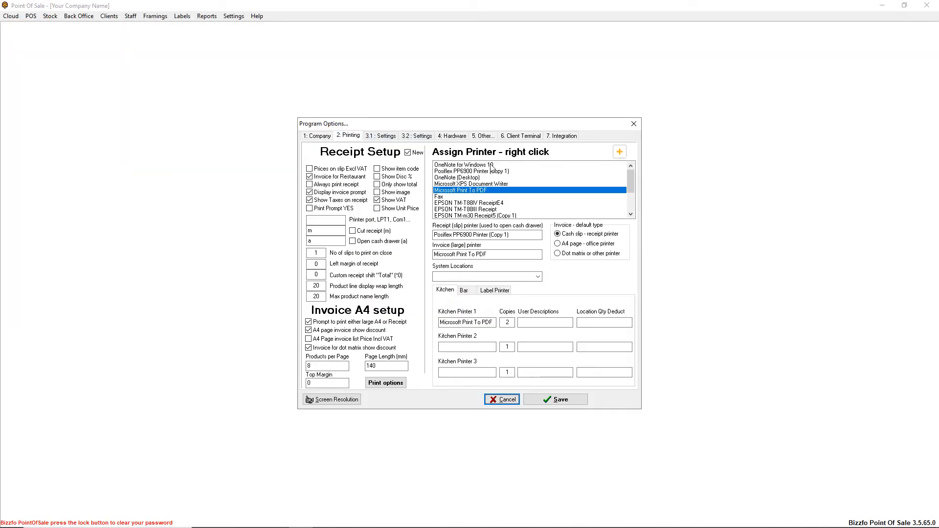
- Assign Microsoft Print To PDF as Kitchen Printer 1
left_click(489, 326)
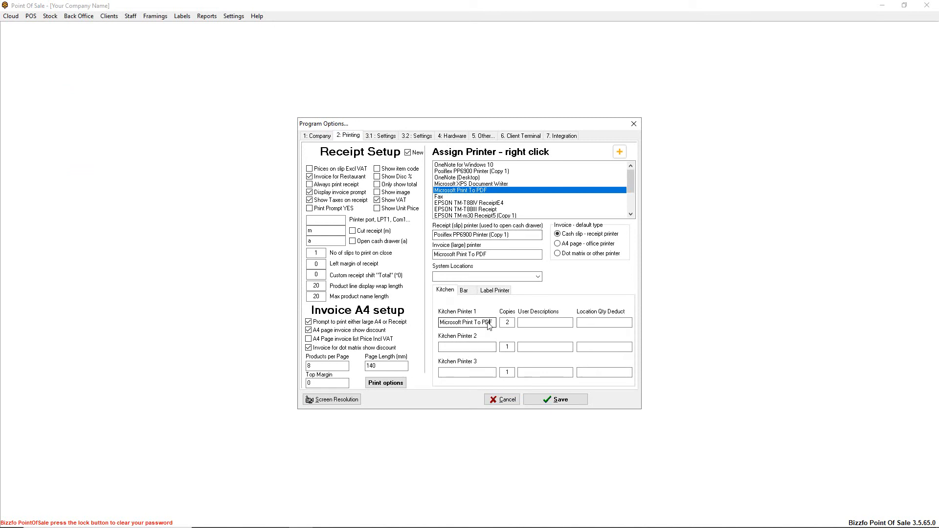
right_click(473, 189)
right_click(459, 193)
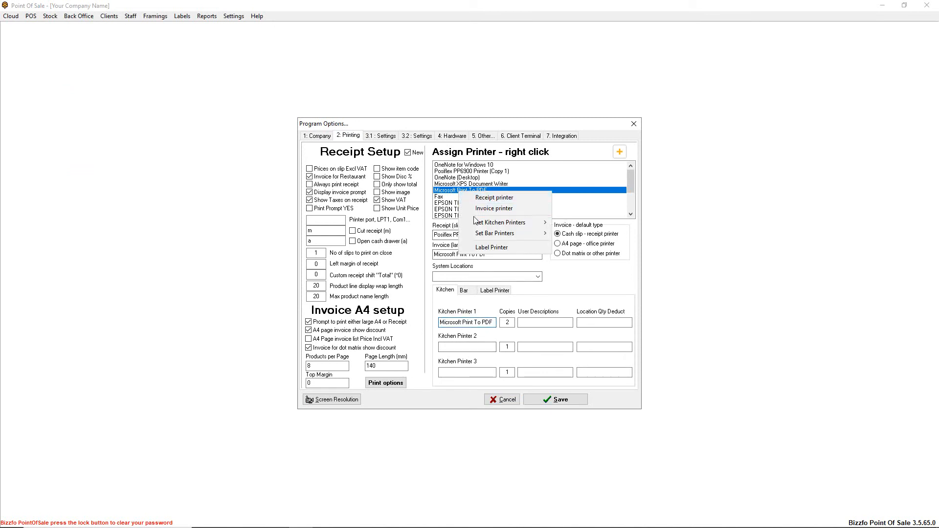
mouse_move(499, 223)
left_click(587, 223)
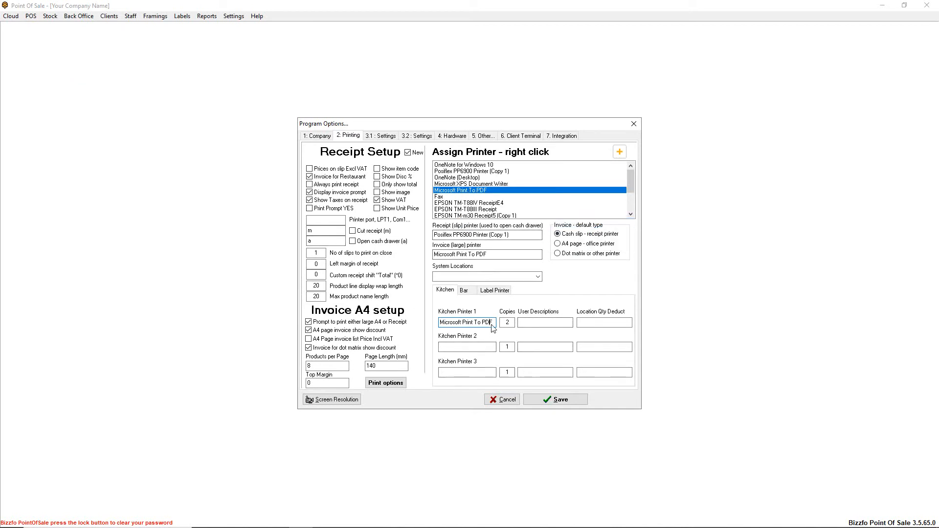
left_click_drag(496, 326, 424, 327)
- Assign EPSON TM-T88IV ReceiptE4 as Bar Printer 1 and save the program options
left_click(462, 292)
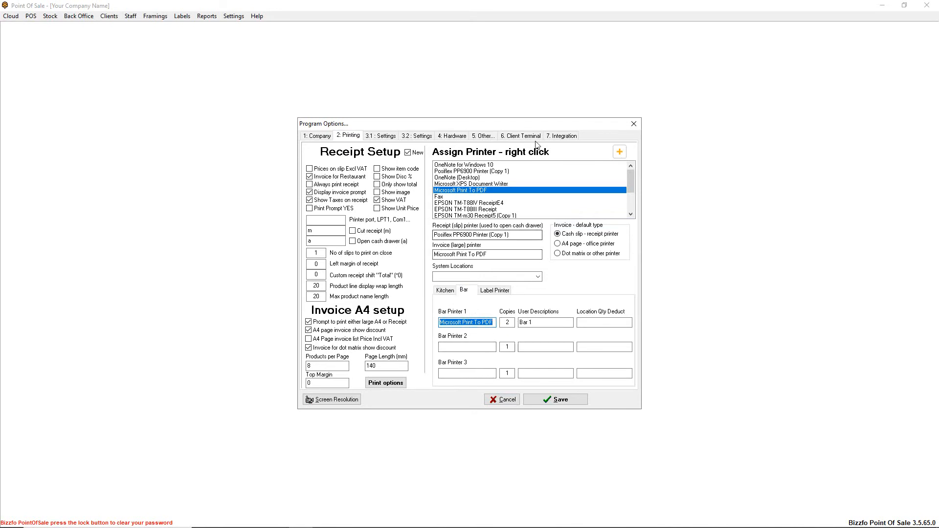
left_click(480, 204)
right_click(480, 205)
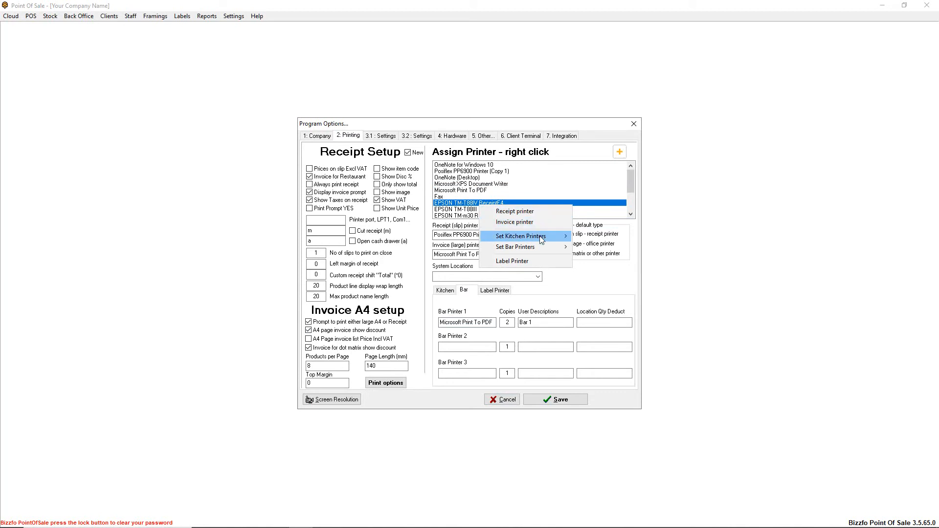
mouse_move(542, 246)
left_click(633, 246)
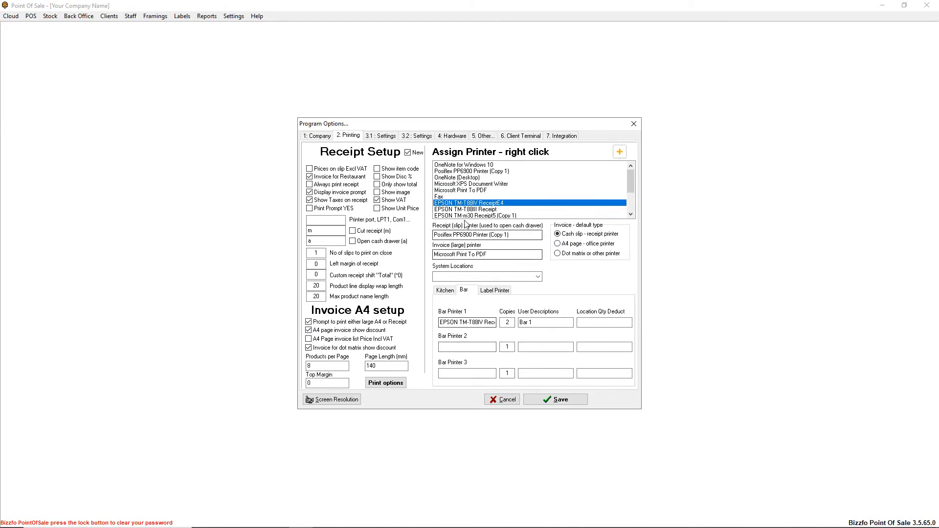
left_click(561, 401)
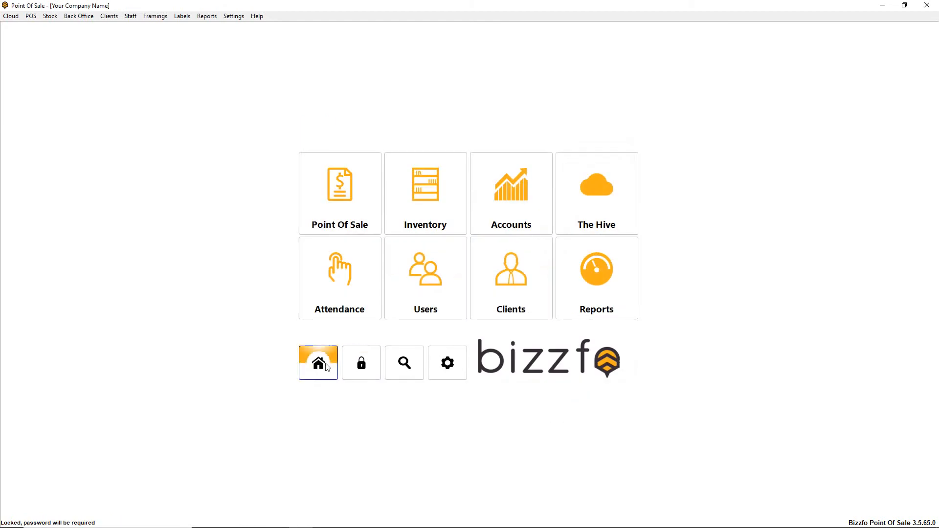
- Reopen the touch interface of the point of sale and log in
left_click(344, 190)
left_click(340, 190)
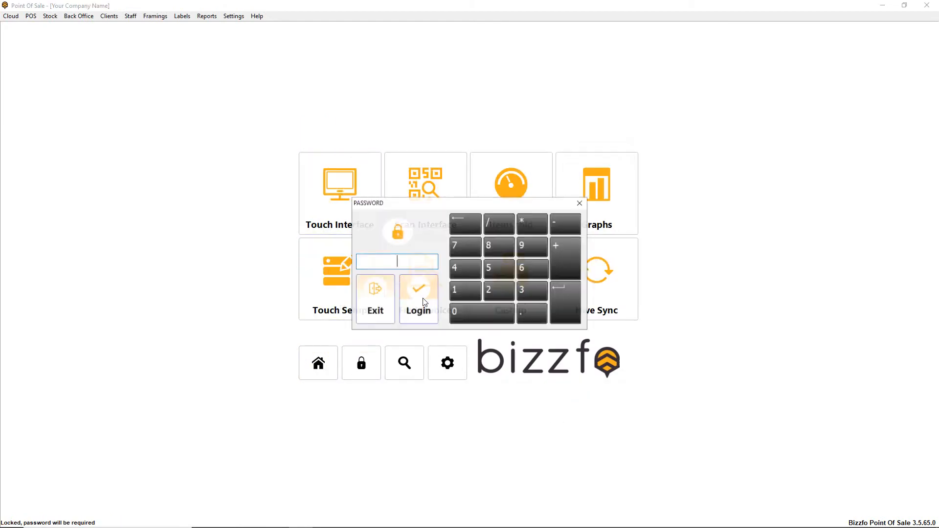
left_click(424, 303)
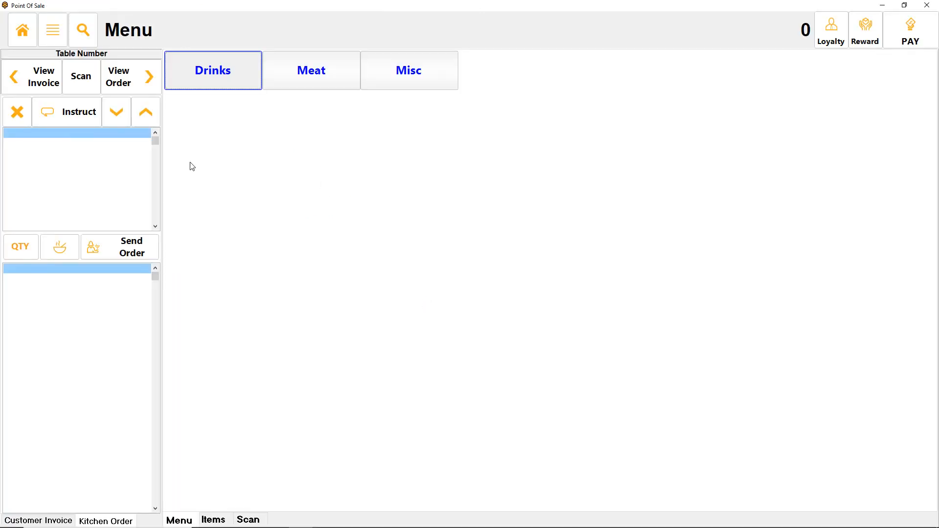
- Bring up the button editor on Drinks and go through its item page into the Meat submenu
right_click(238, 78)
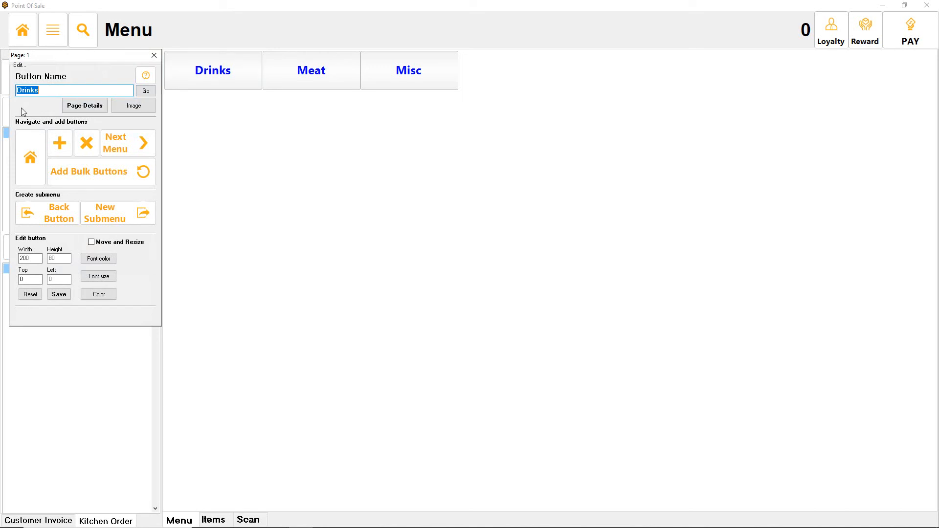
left_click(223, 75)
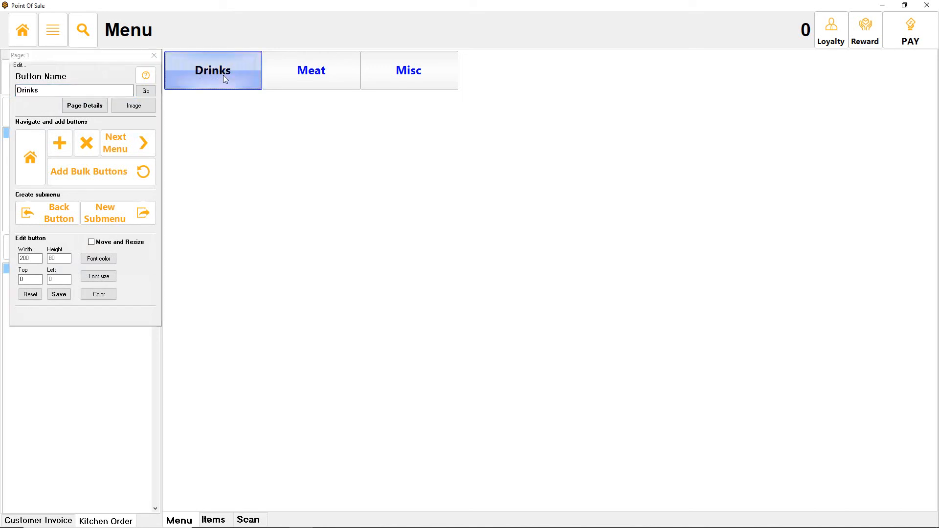
left_click(119, 141)
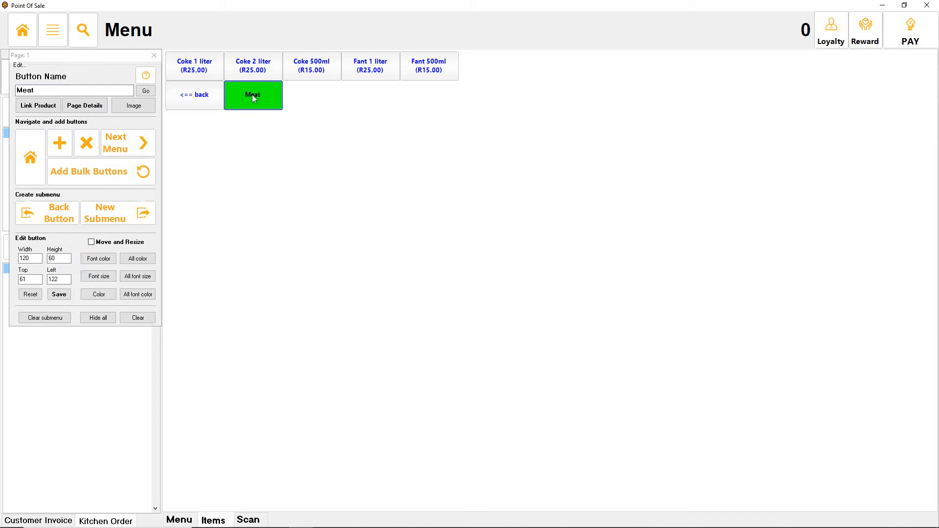
left_click(122, 142)
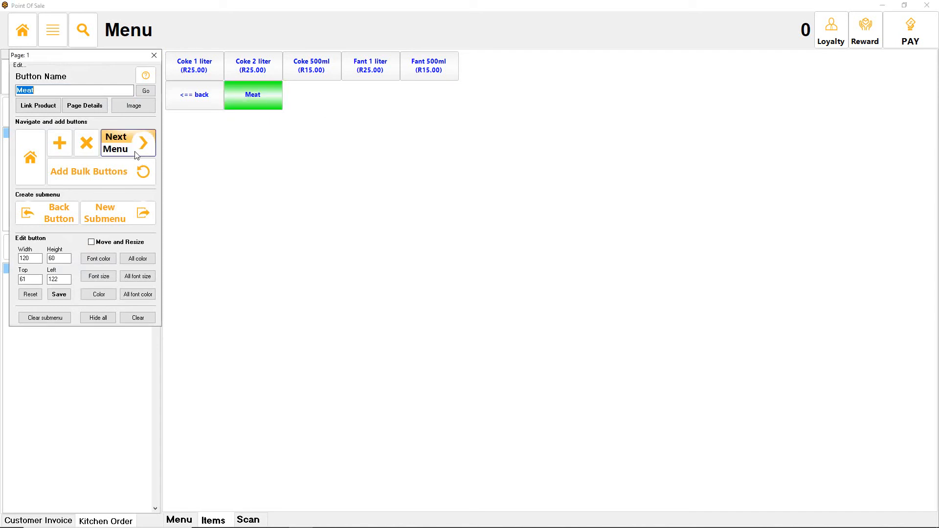
- In the page details of the submenu holding Biltong, set the print location of all buttons to Bar 1
left_click(92, 110)
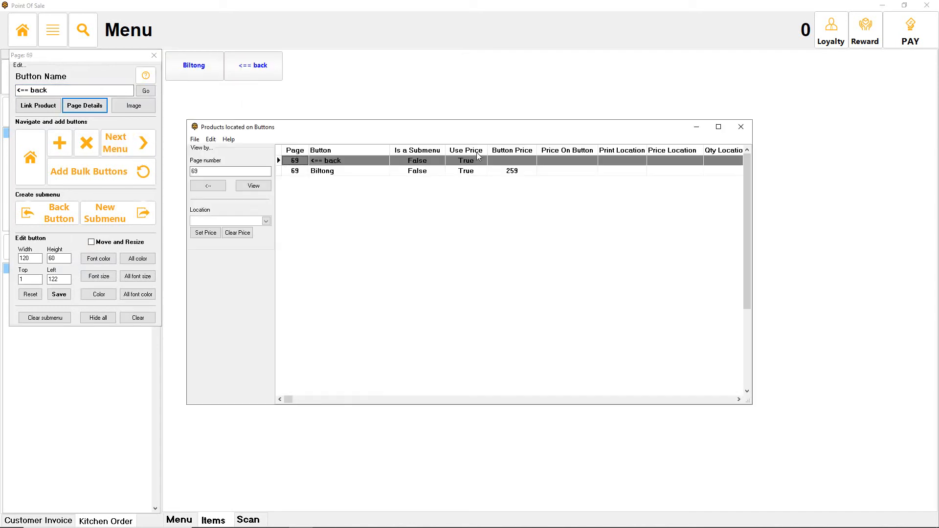
left_click(553, 173)
right_click(553, 172)
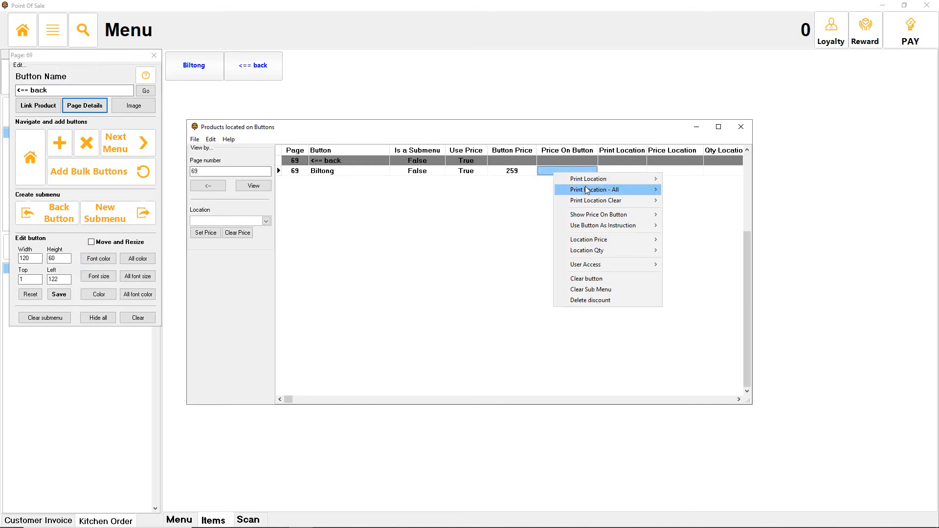
mouse_move(587, 189)
mouse_move(711, 200)
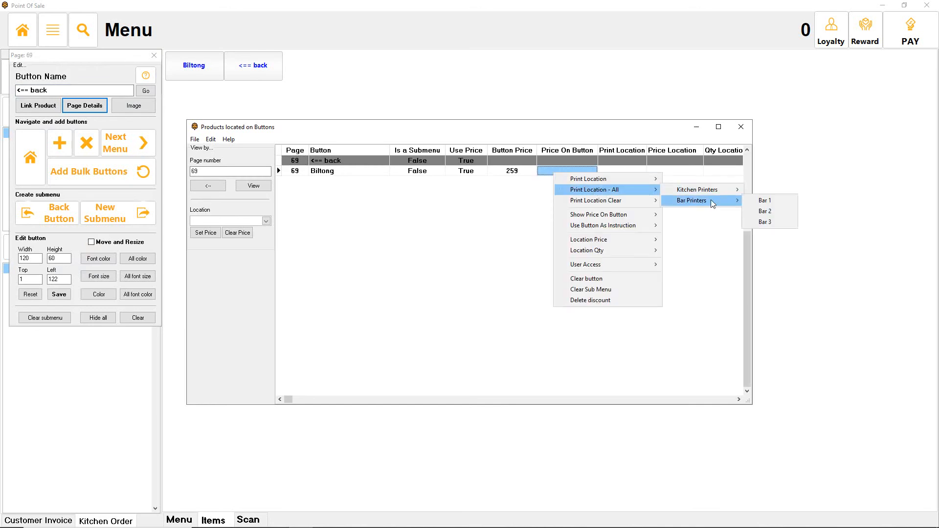
left_click(779, 201)
left_click(502, 283)
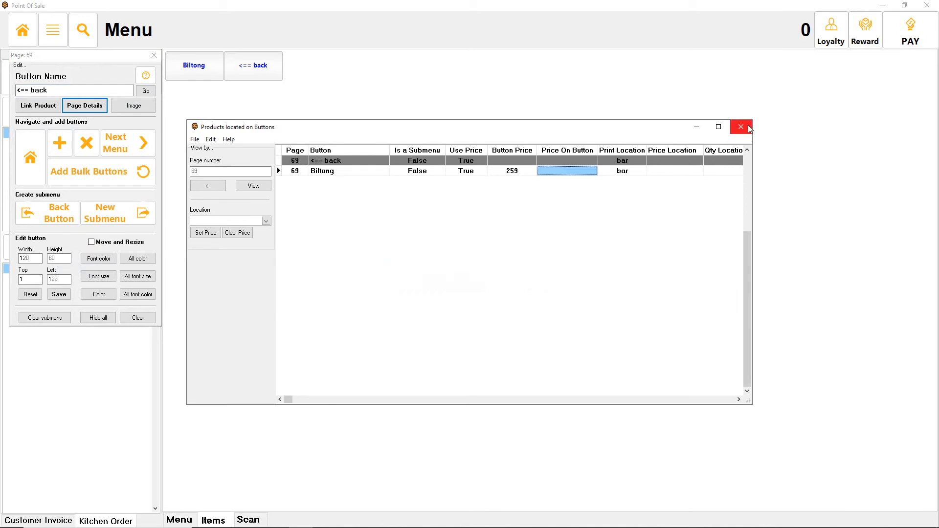
left_click(328, 171)
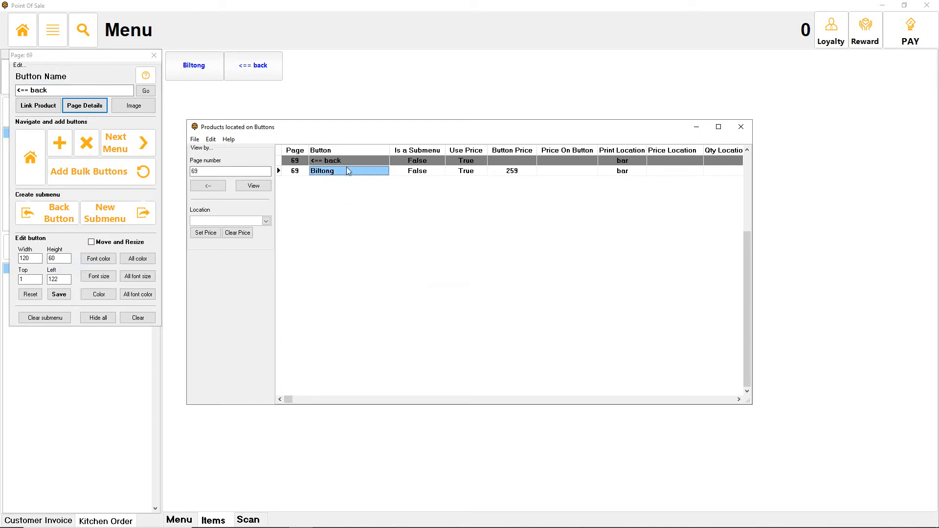
left_click(631, 172)
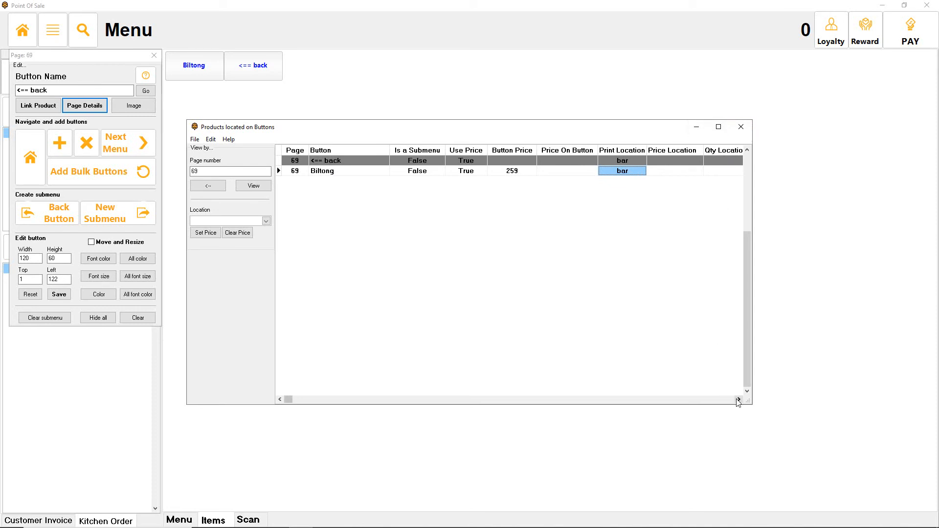
left_click_drag(739, 400, 738, 400)
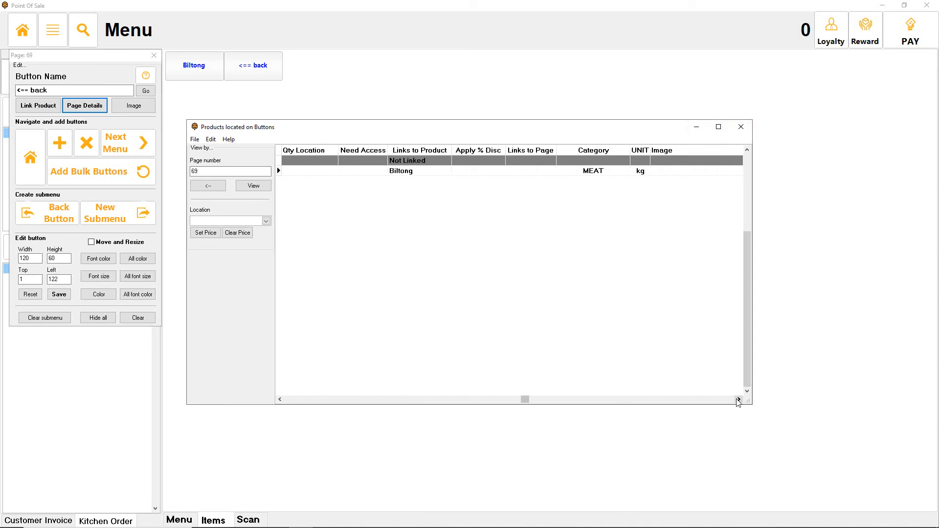
left_click(741, 127)
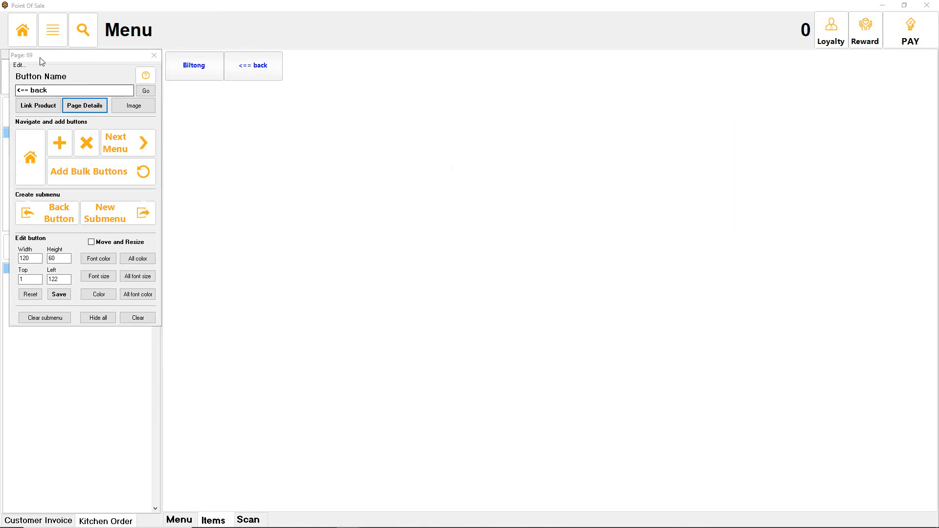
- On the main menu, remove the Drinks, Meat and Misc category buttons and add them back
left_click(30, 162)
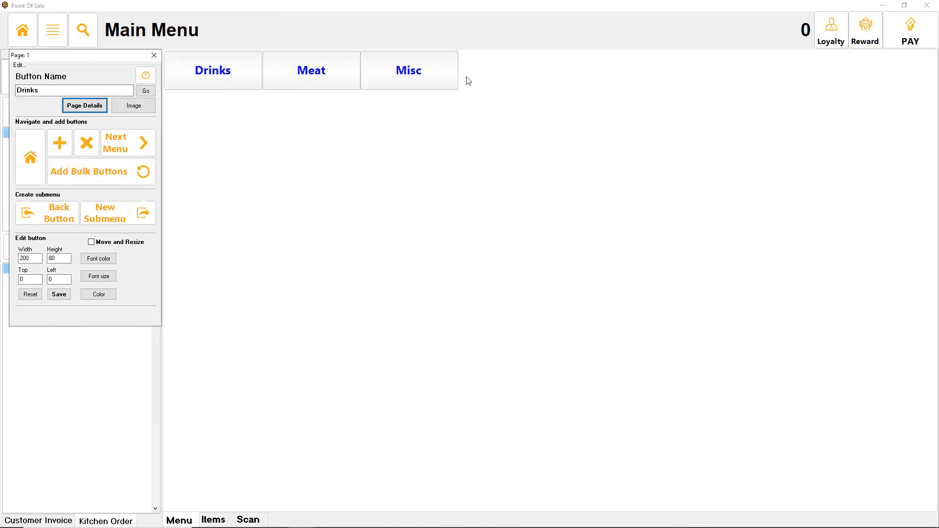
left_click(226, 74)
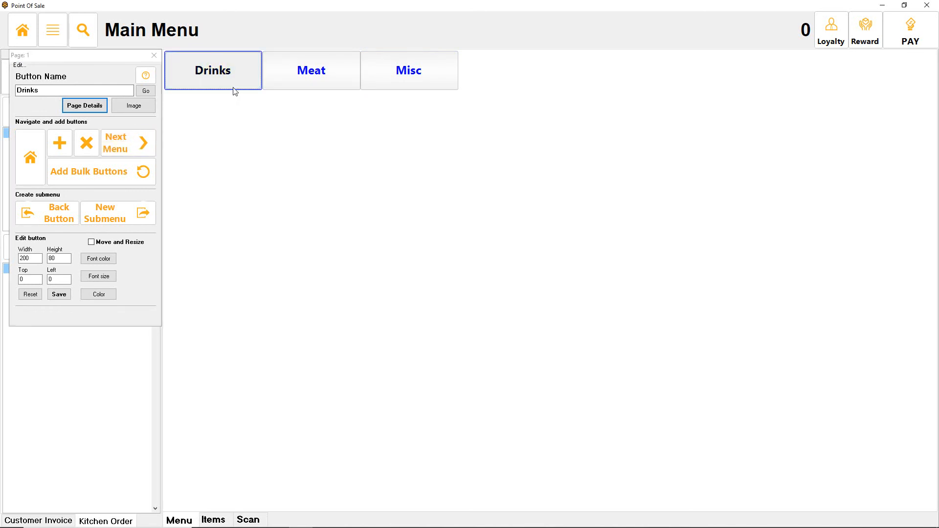
left_click(87, 142)
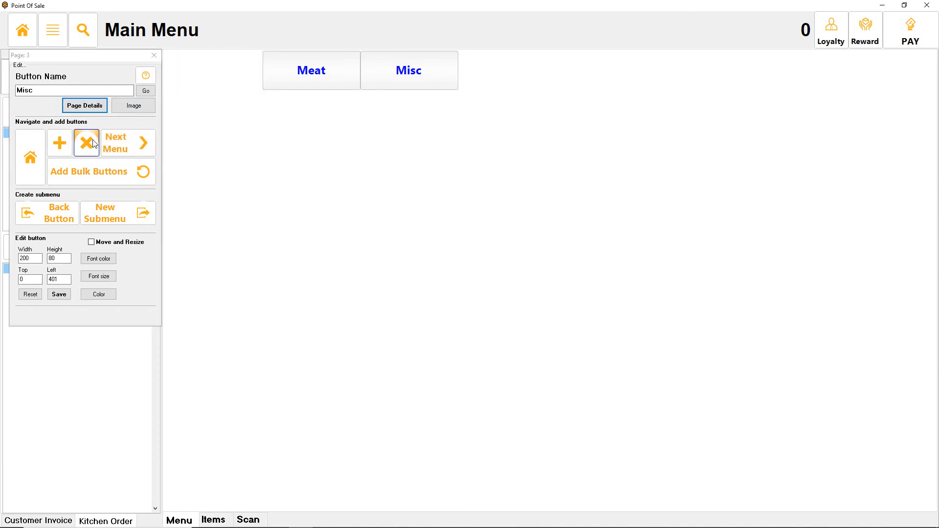
left_click(95, 143)
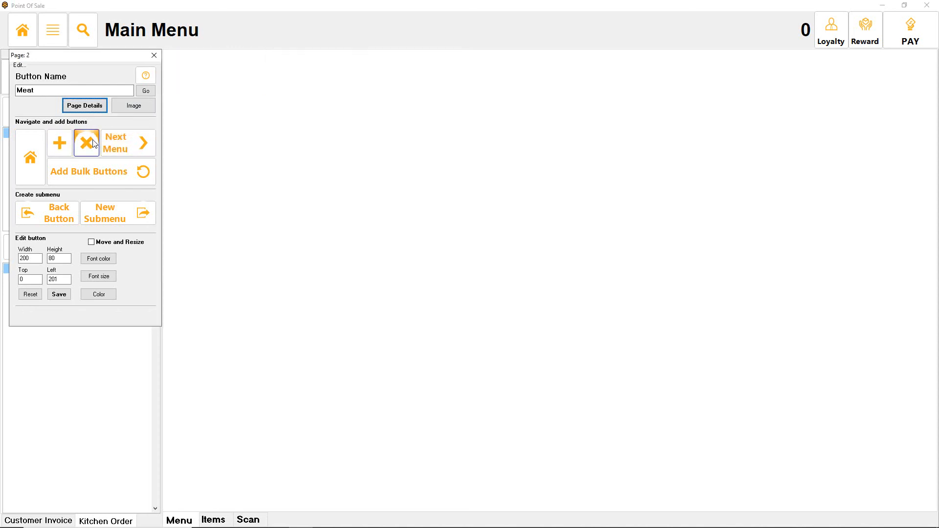
left_click(65, 144)
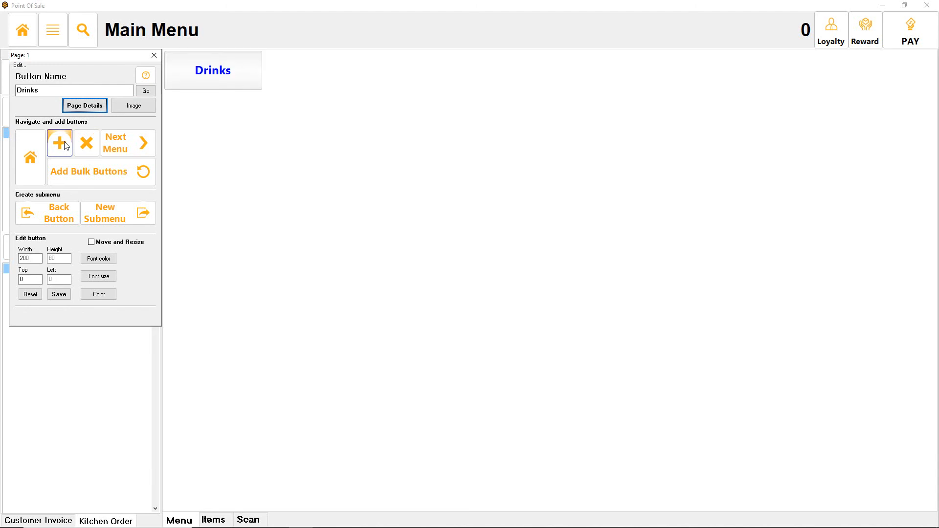
left_click(65, 145)
left_click(65, 144)
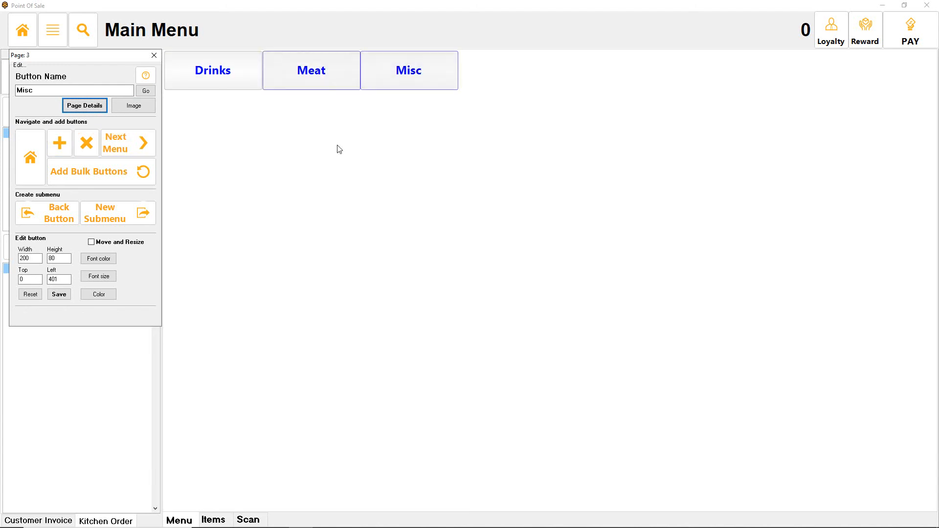
- Open the Drinks item page and remove its buttons one by one until only Coke 1 liter remains
left_click(222, 84)
left_click(128, 143)
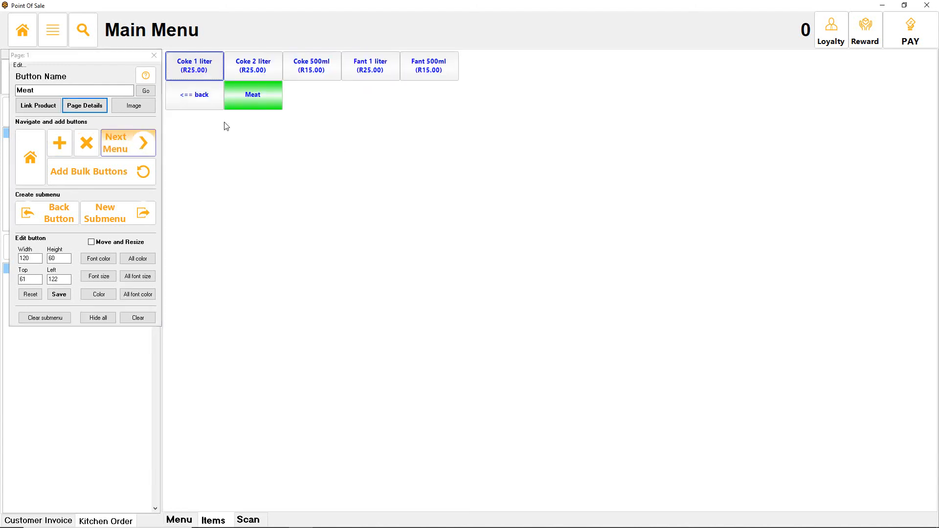
left_click(88, 145)
left_click(88, 146)
left_click(89, 146)
left_click(88, 146)
left_click(89, 147)
left_click(91, 148)
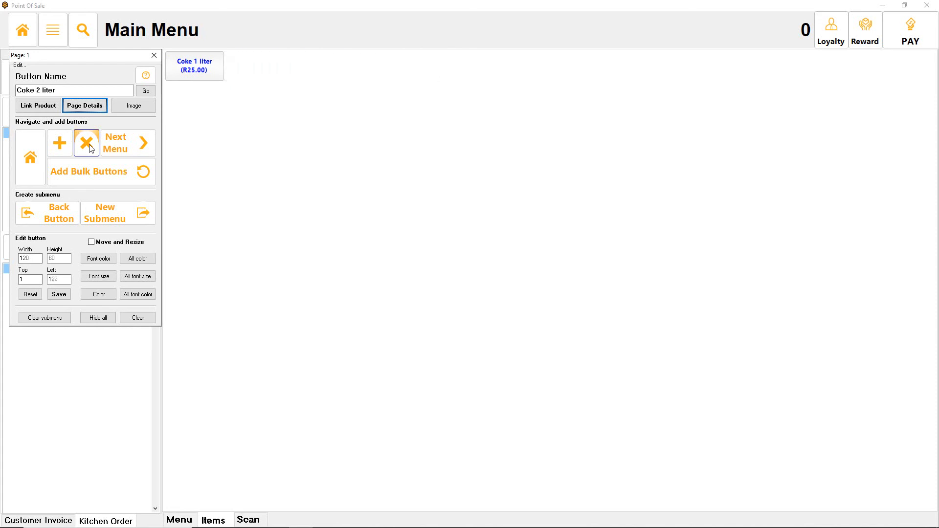
- Restore the removed buttons on the Drinks item page and add one new button after Meat
left_click(61, 145)
left_click(60, 145)
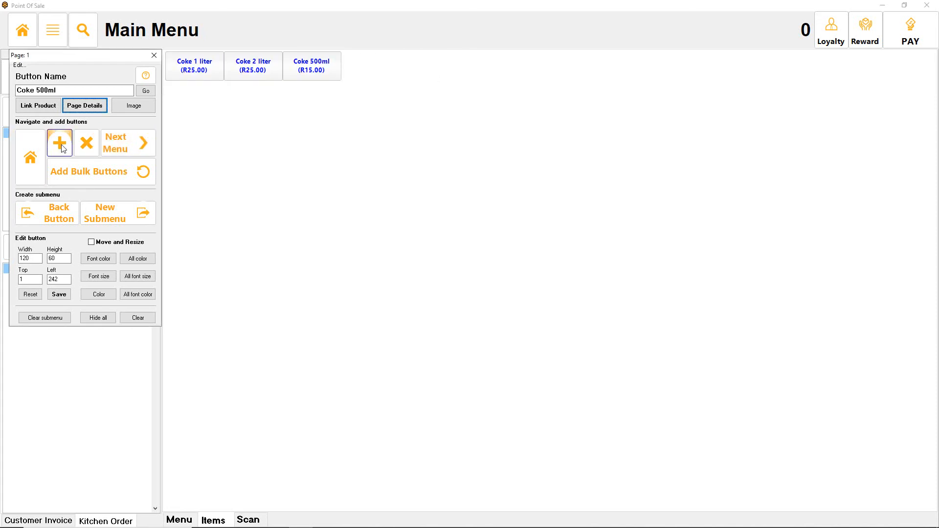
left_click(62, 146)
left_click(61, 146)
left_click(62, 146)
left_click(62, 146)
left_click(61, 145)
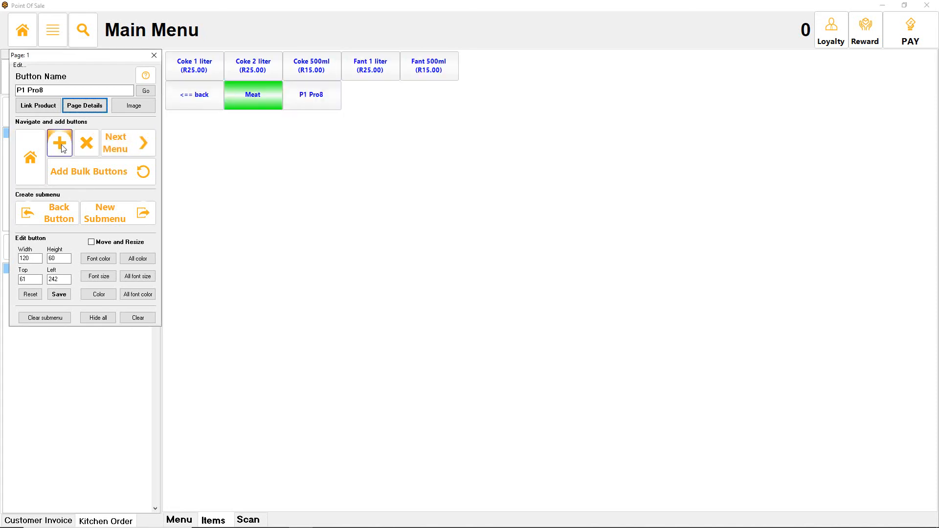
left_click(93, 149)
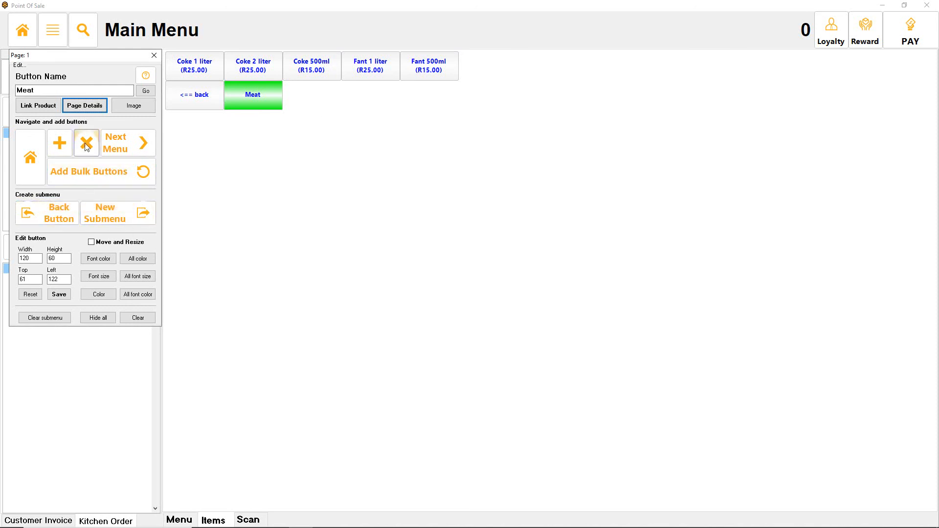
left_click(61, 144)
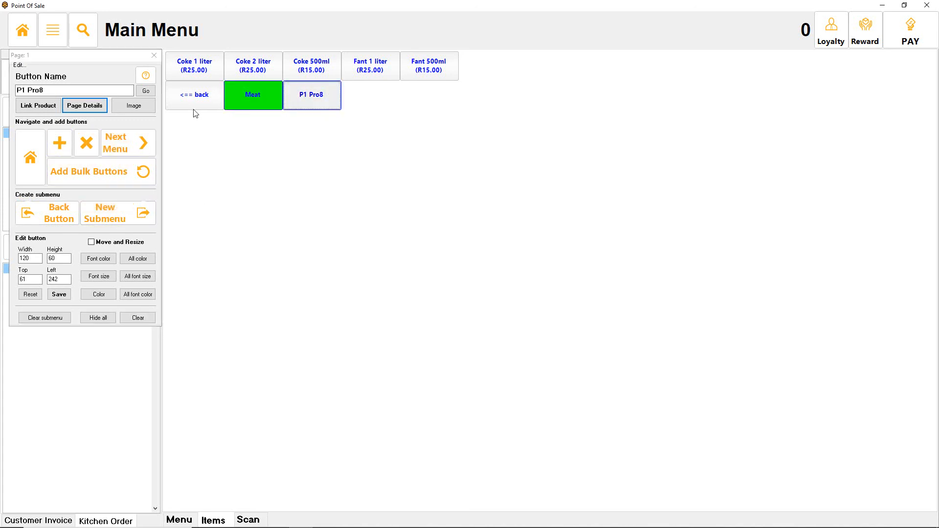
- Create a submenu from the new button after Meat and add the Rope product to it with Add Bulk Buttons
left_click(137, 223)
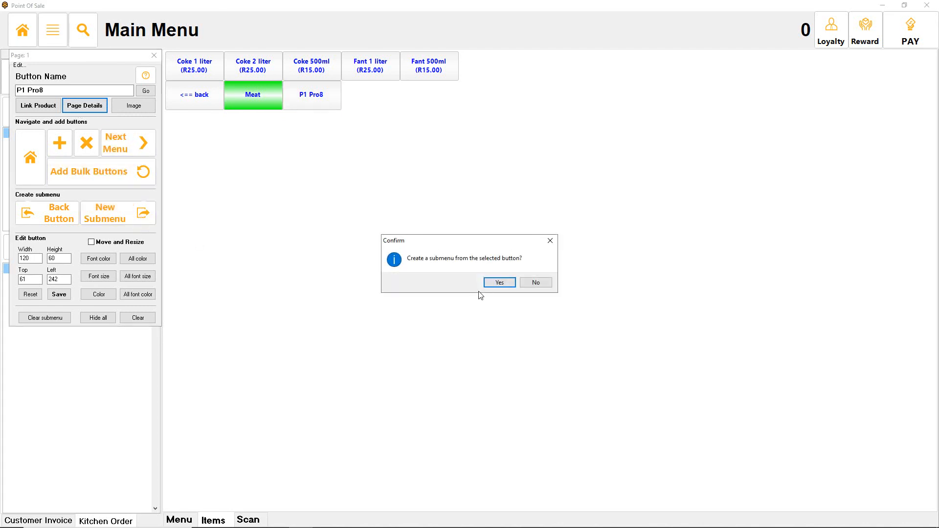
left_click(493, 284)
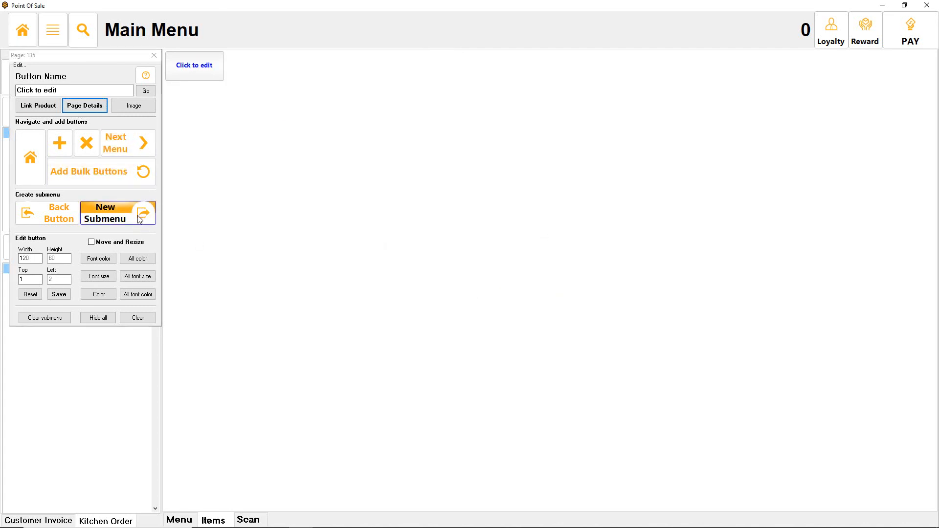
left_click(89, 181)
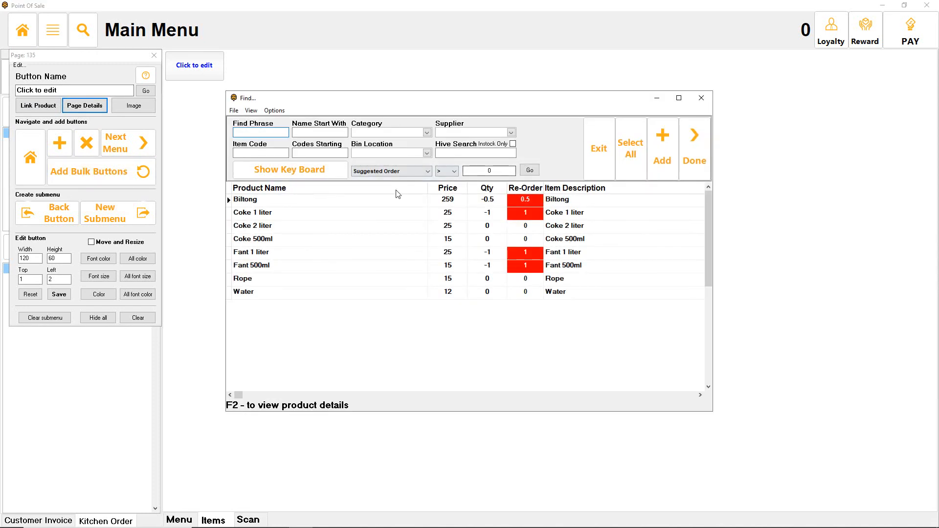
left_click(273, 284)
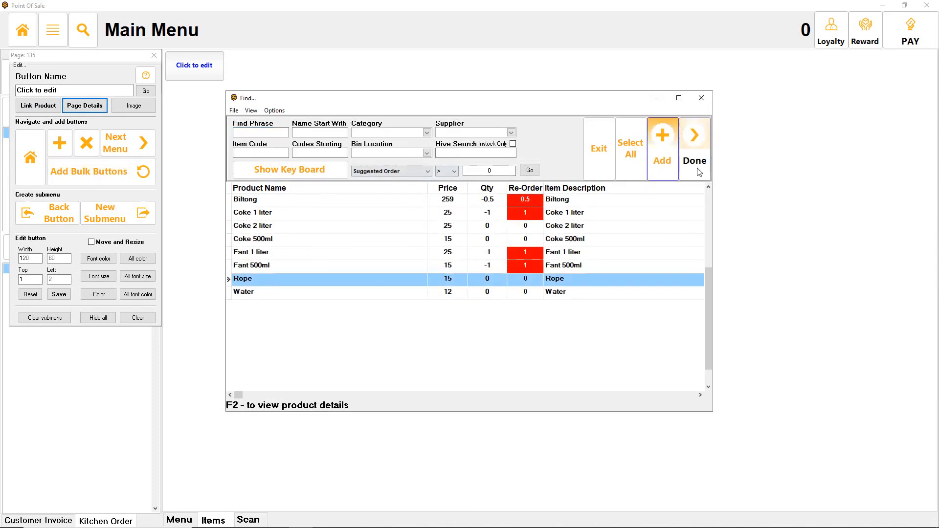
left_click(662, 147)
left_click(509, 284)
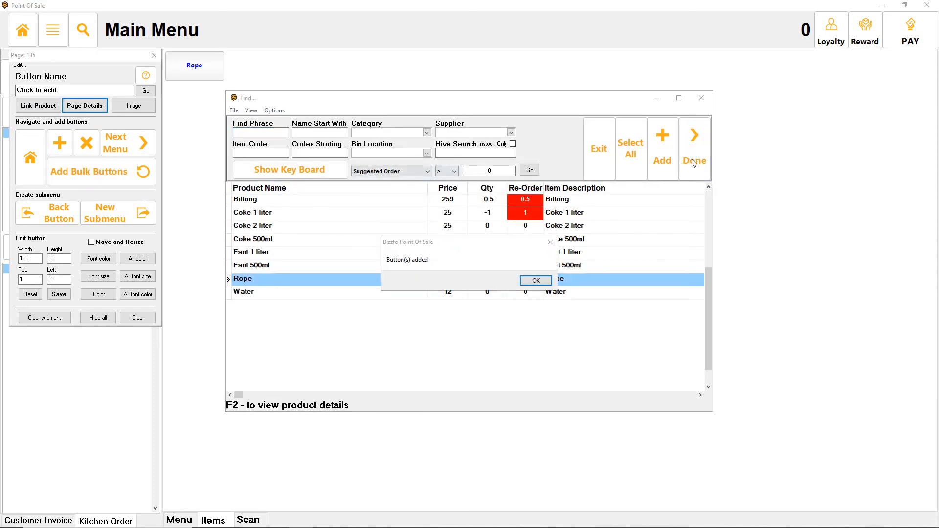
left_click(536, 281)
left_click(694, 149)
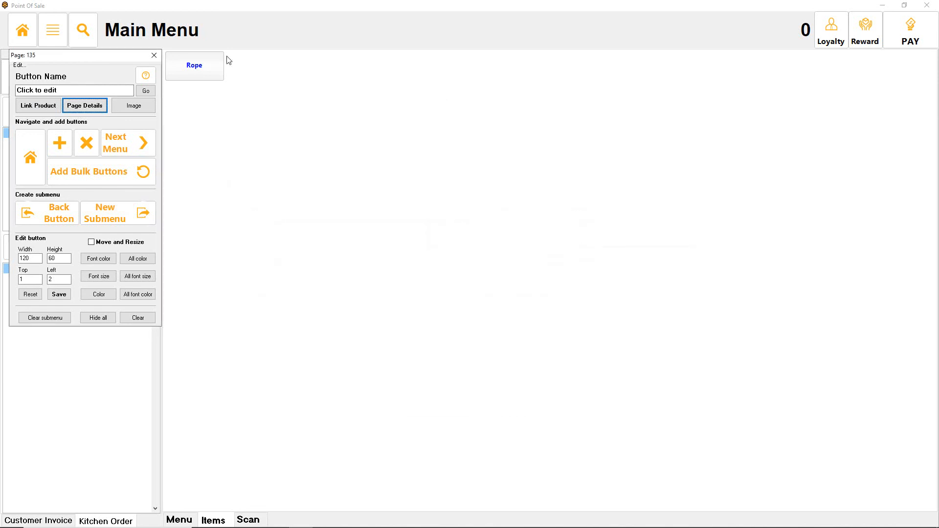
- Add a button next to Rope, set it as the back button and follow it to the Drinks item page
left_click(59, 143)
left_click(56, 214)
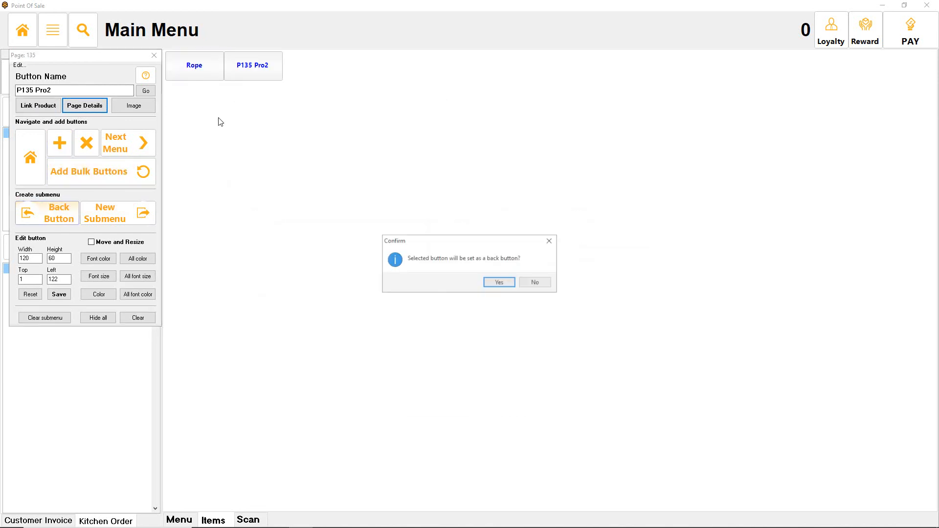
left_click(499, 283)
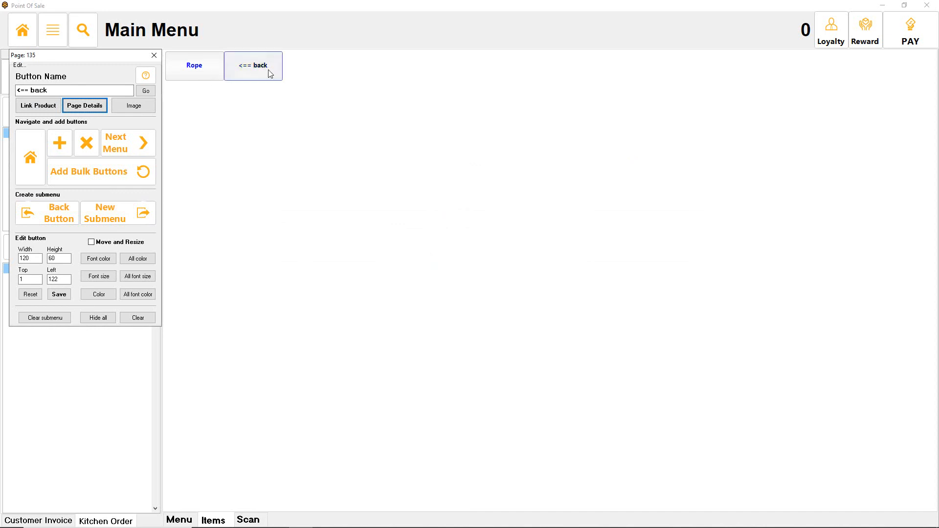
left_click(244, 71)
left_click(128, 143)
- Rename the new submenu button next to Meat as MIsc and return to the main menu page
left_click(294, 105)
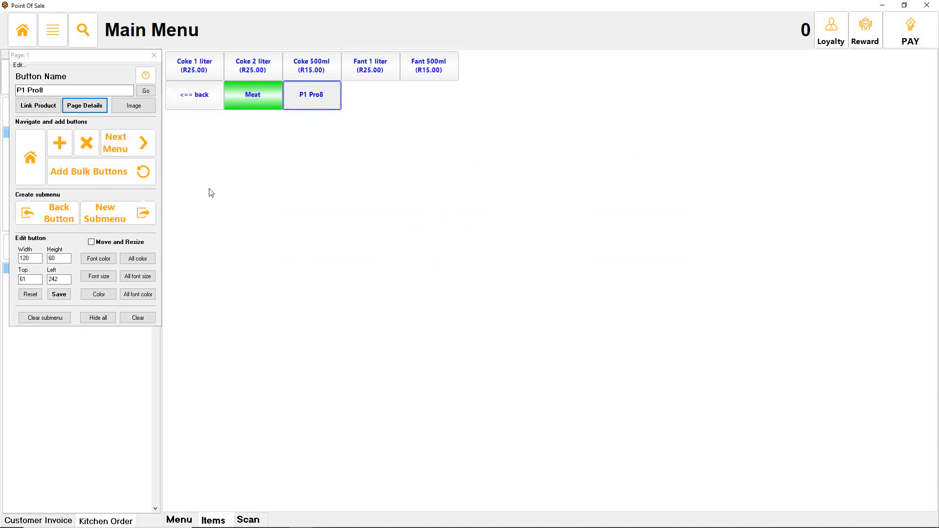
left_click(17, 219)
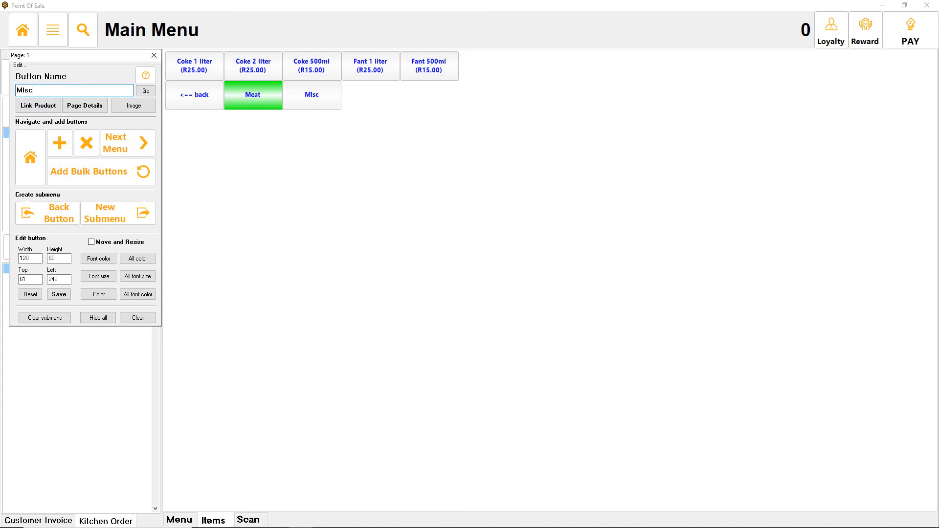
left_click(30, 156)
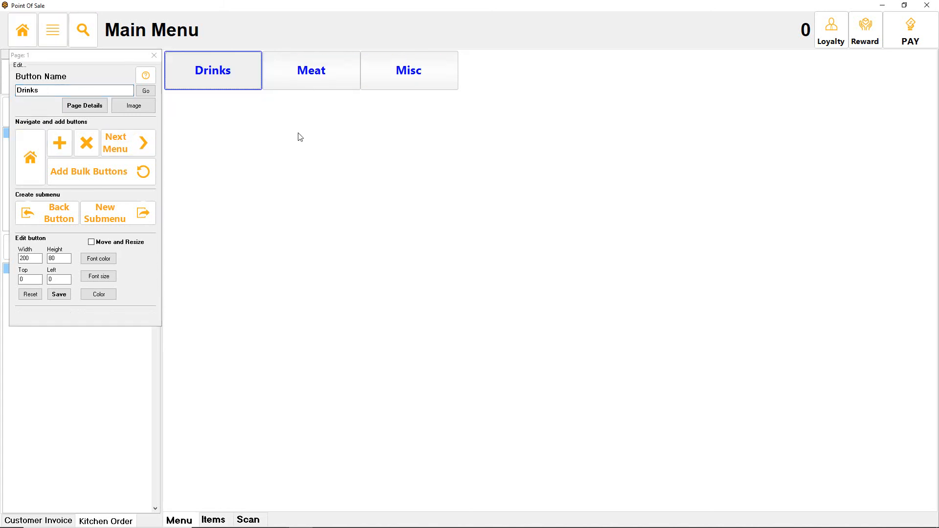
left_click(306, 87)
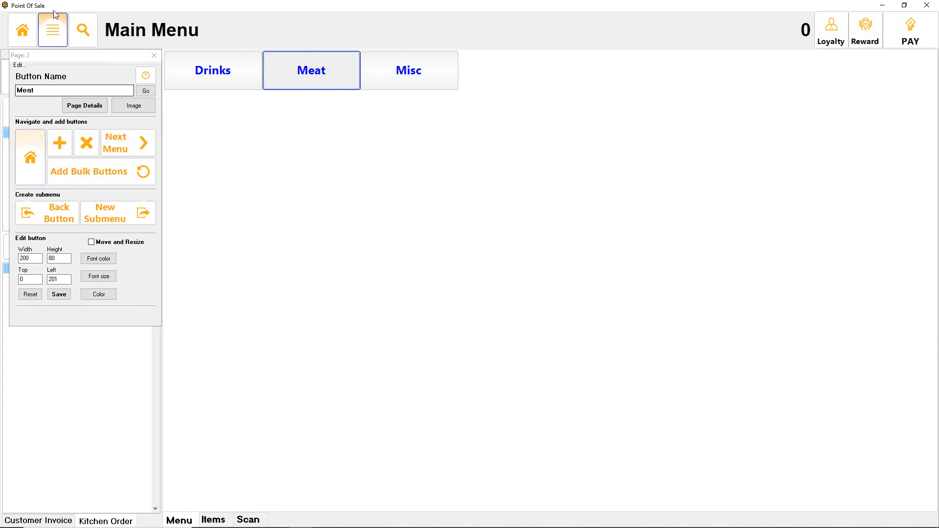
- Leave the button editor, reopen the Point Of Sale station and log in with the password and table number 66
left_click(22, 29)
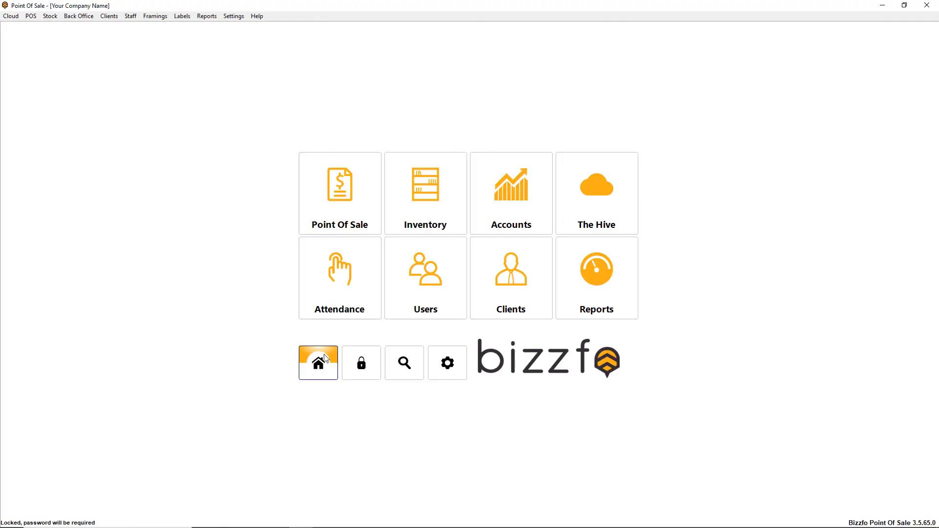
left_click(375, 170)
left_click(325, 222)
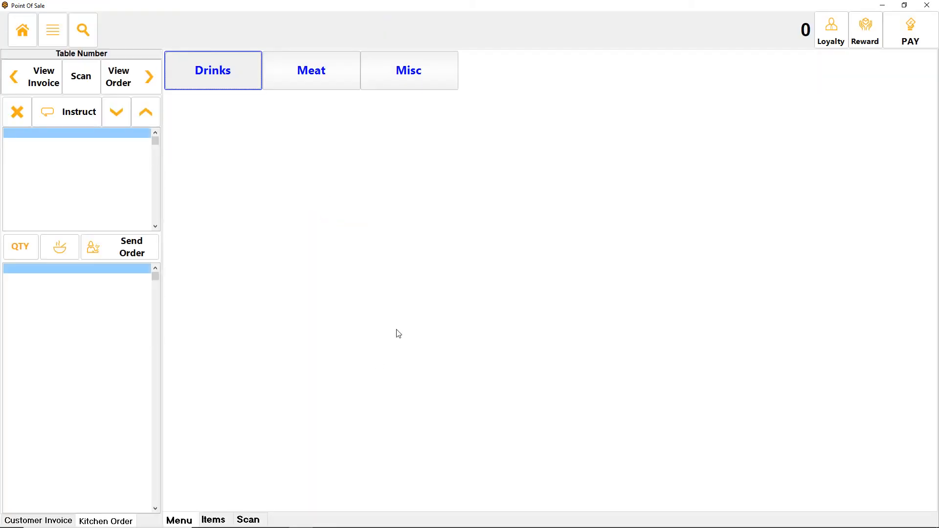
left_click(386, 281)
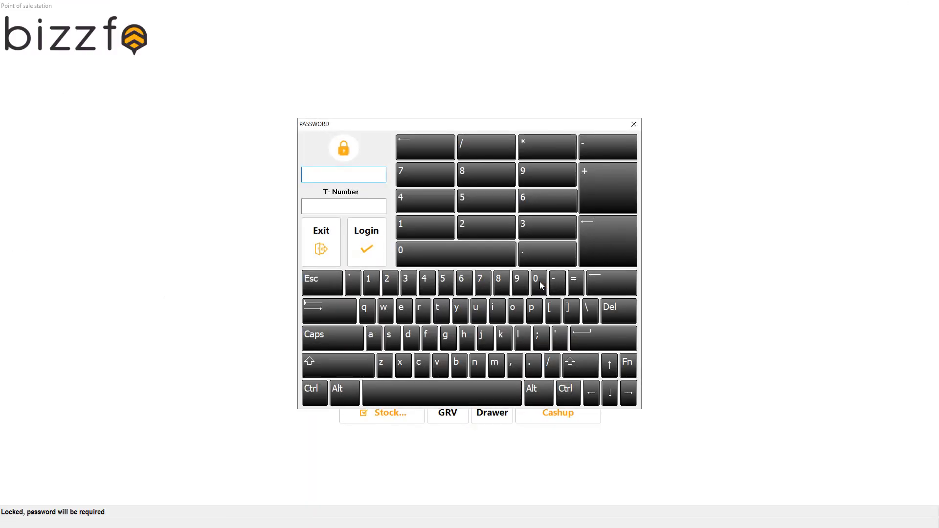
left_click(539, 281)
key("Tab")
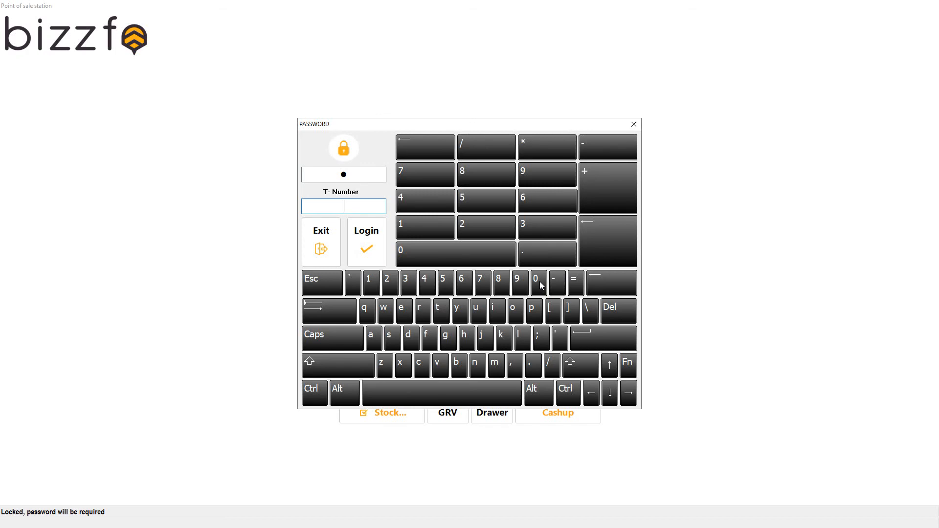
type("66")
key("Return")
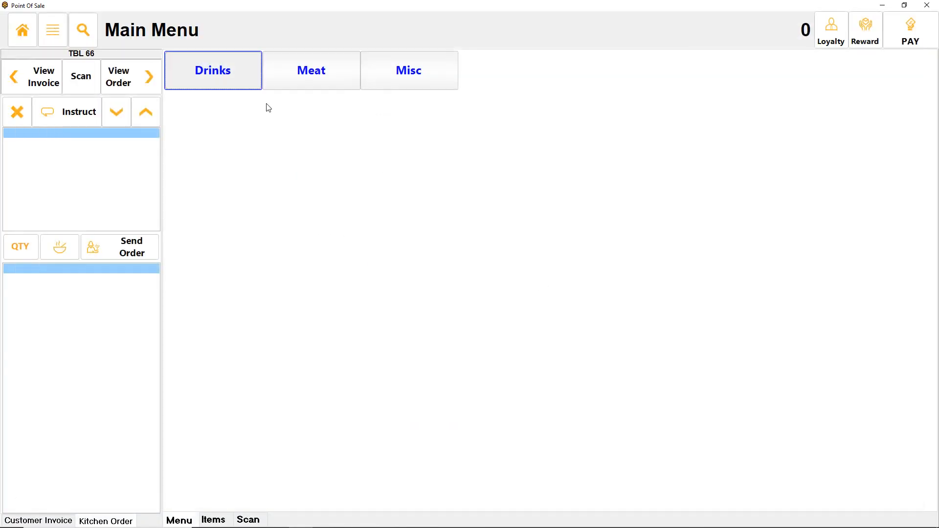
- Add one each of Coke 1 liter, Coke 2 liter, Coke 500ml, Fant 1 liter and Fant 500ml from Drinks to the order
left_click(197, 69)
left_click(198, 66)
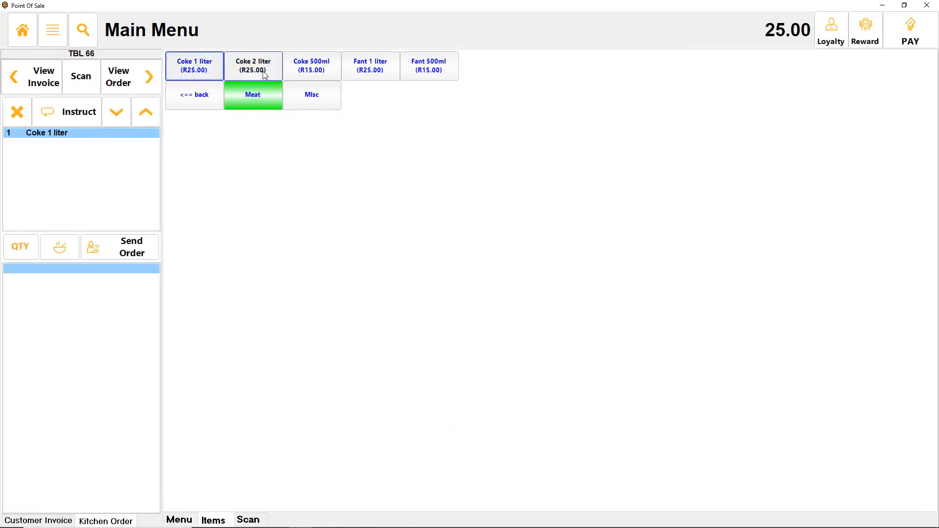
left_click(265, 74)
left_click(311, 68)
left_click(370, 68)
left_click(429, 69)
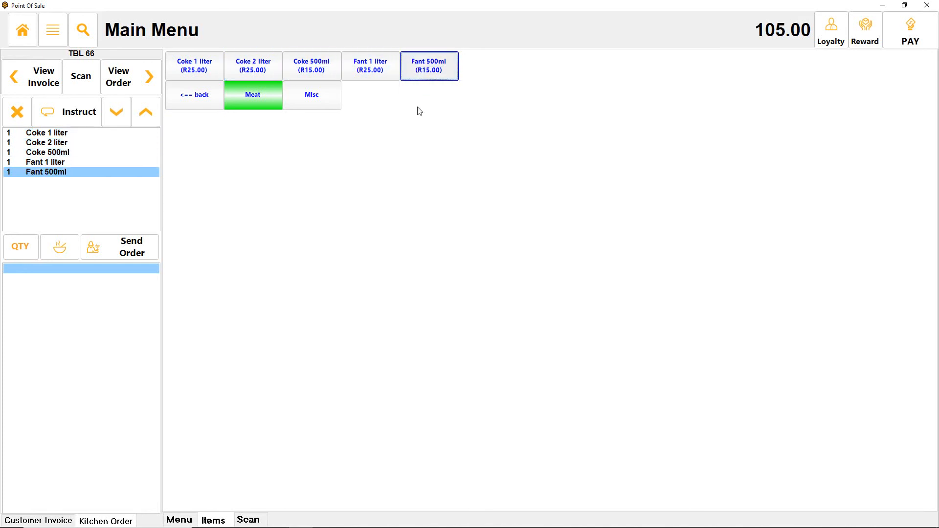
- Add 1 kg of Biltong from the Meat submenu to the order and return to the Drinks item page
left_click(253, 95)
left_click(195, 66)
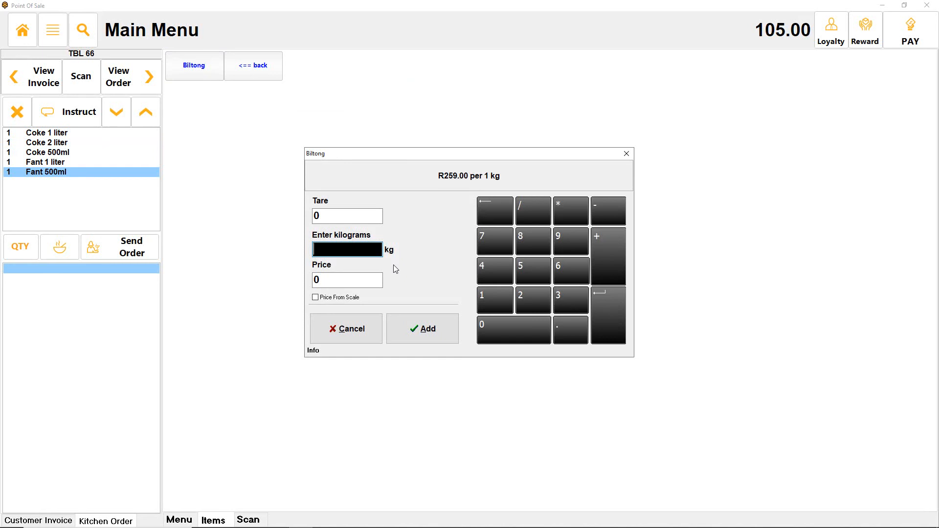
type("1")
key("Return")
left_click(240, 64)
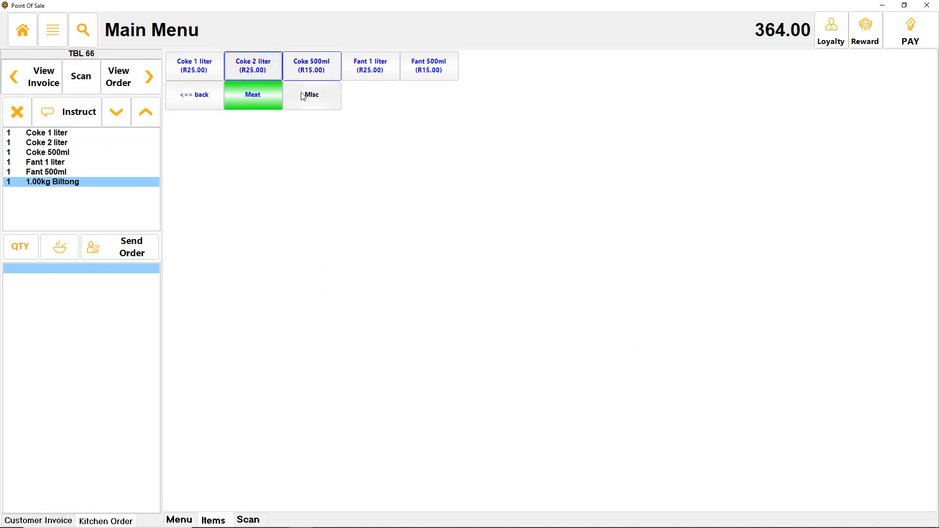
- Add 0.25 m of Rope from the MIsc submenu to the order
left_click(304, 95)
left_click(210, 69)
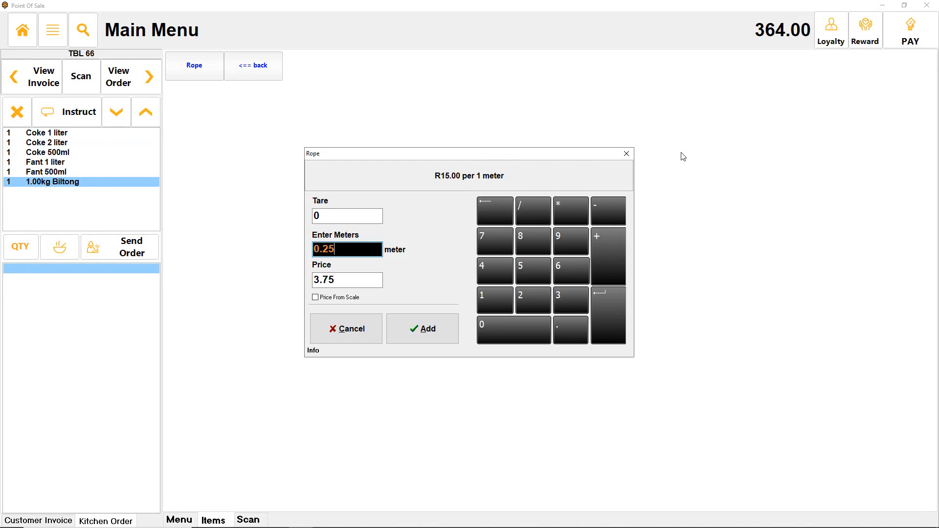
left_click(447, 334)
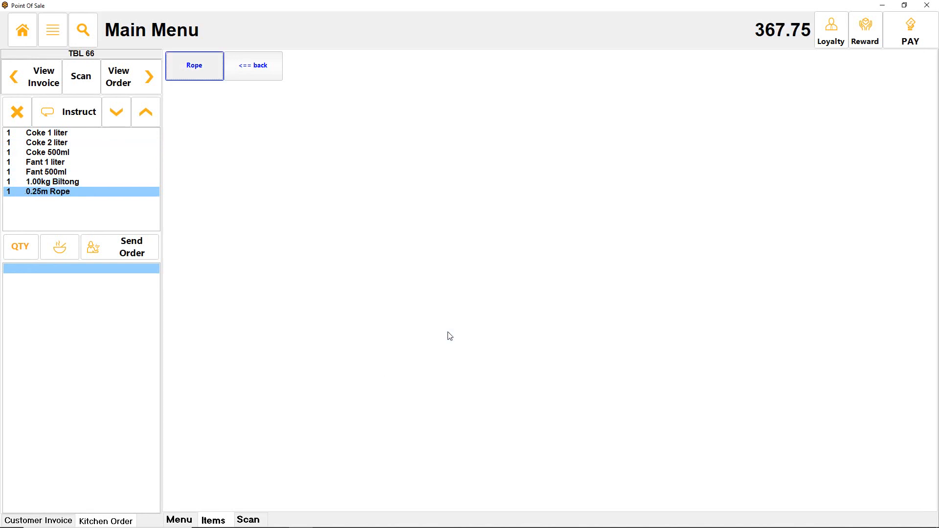
- Compare the customer invoice with the kitchen order for table 66, ending on the invoice
left_click(38, 87)
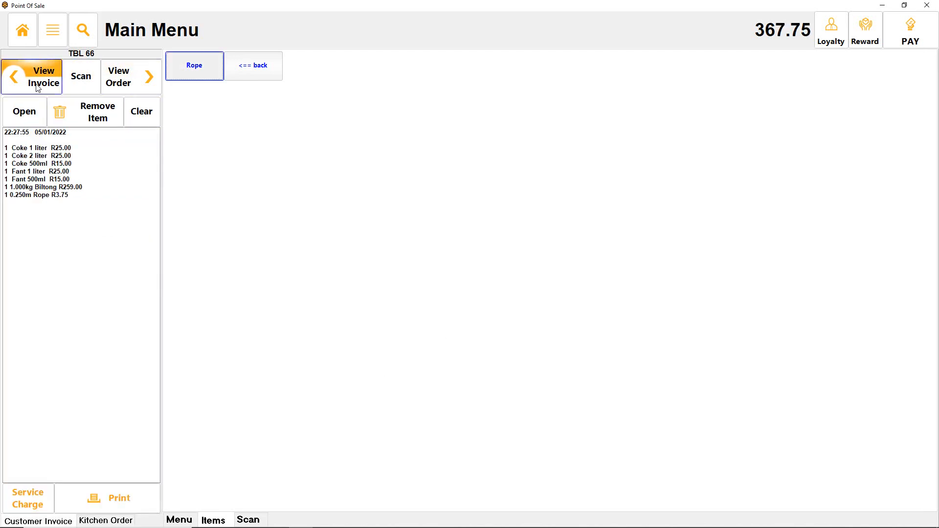
left_click(119, 79)
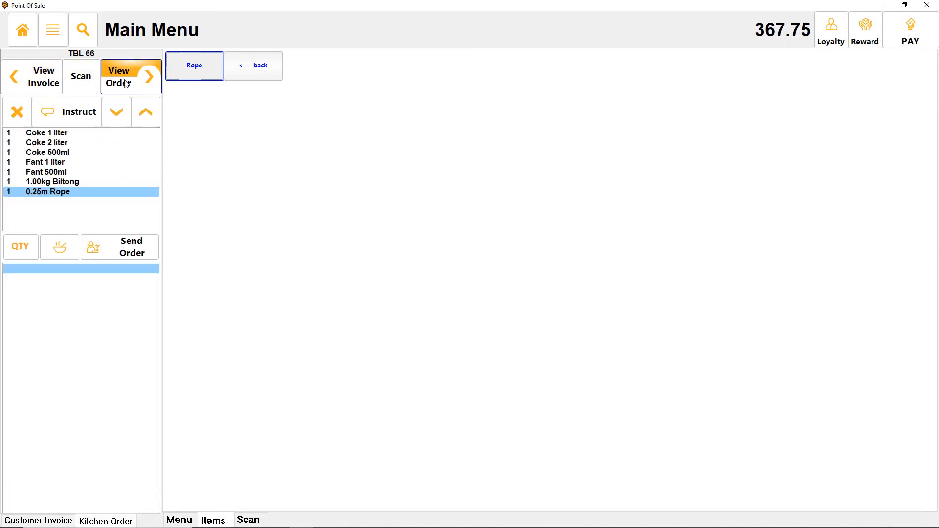
left_click(30, 83)
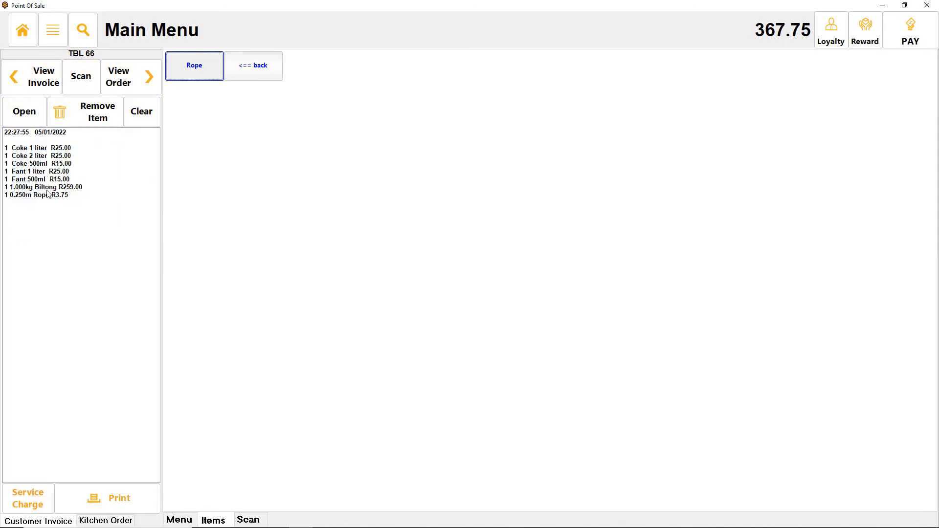
- Pay the table's invoice in cash and dismiss the print output save dialogs without saving a PDF
left_click(910, 30)
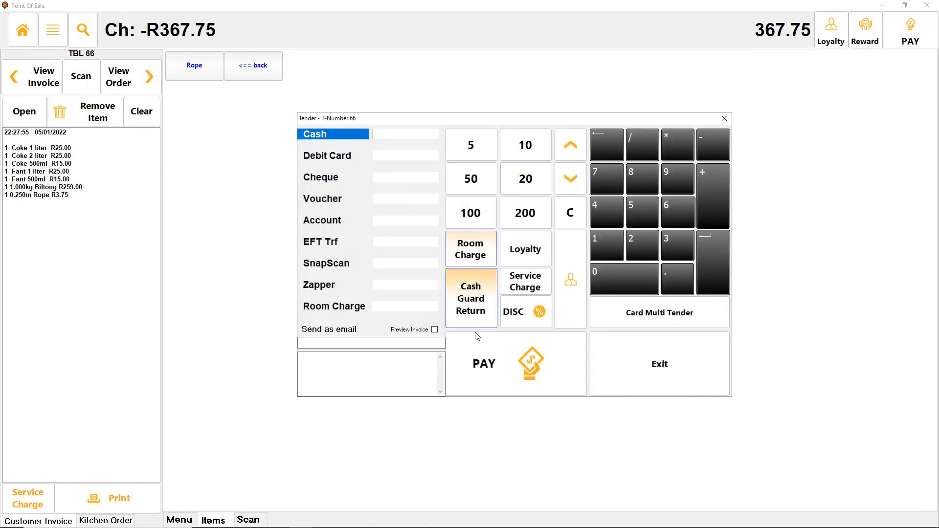
left_click(510, 356)
left_click(500, 309)
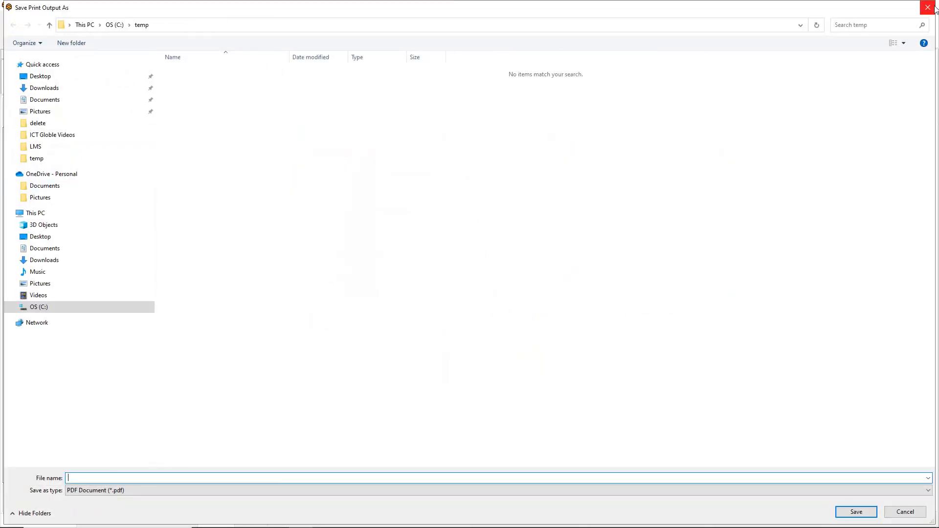
left_click(935, 9)
left_click(928, 8)
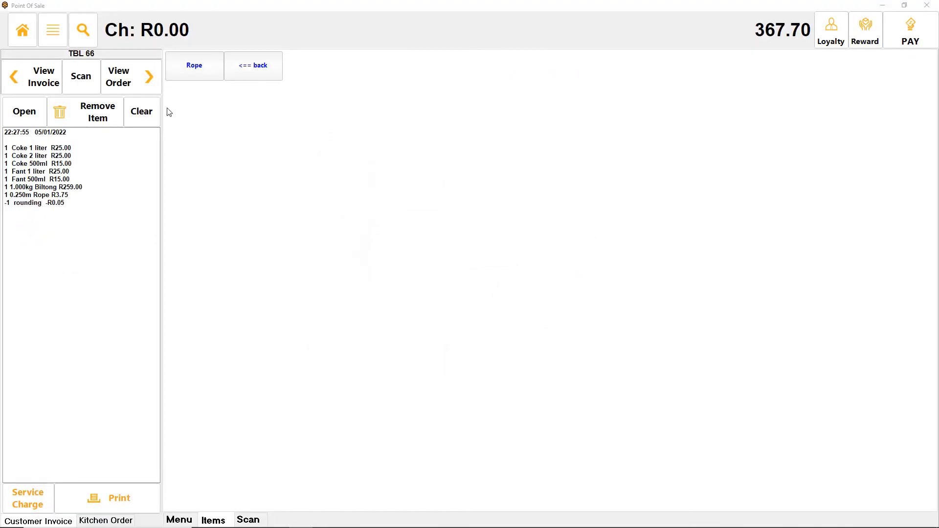